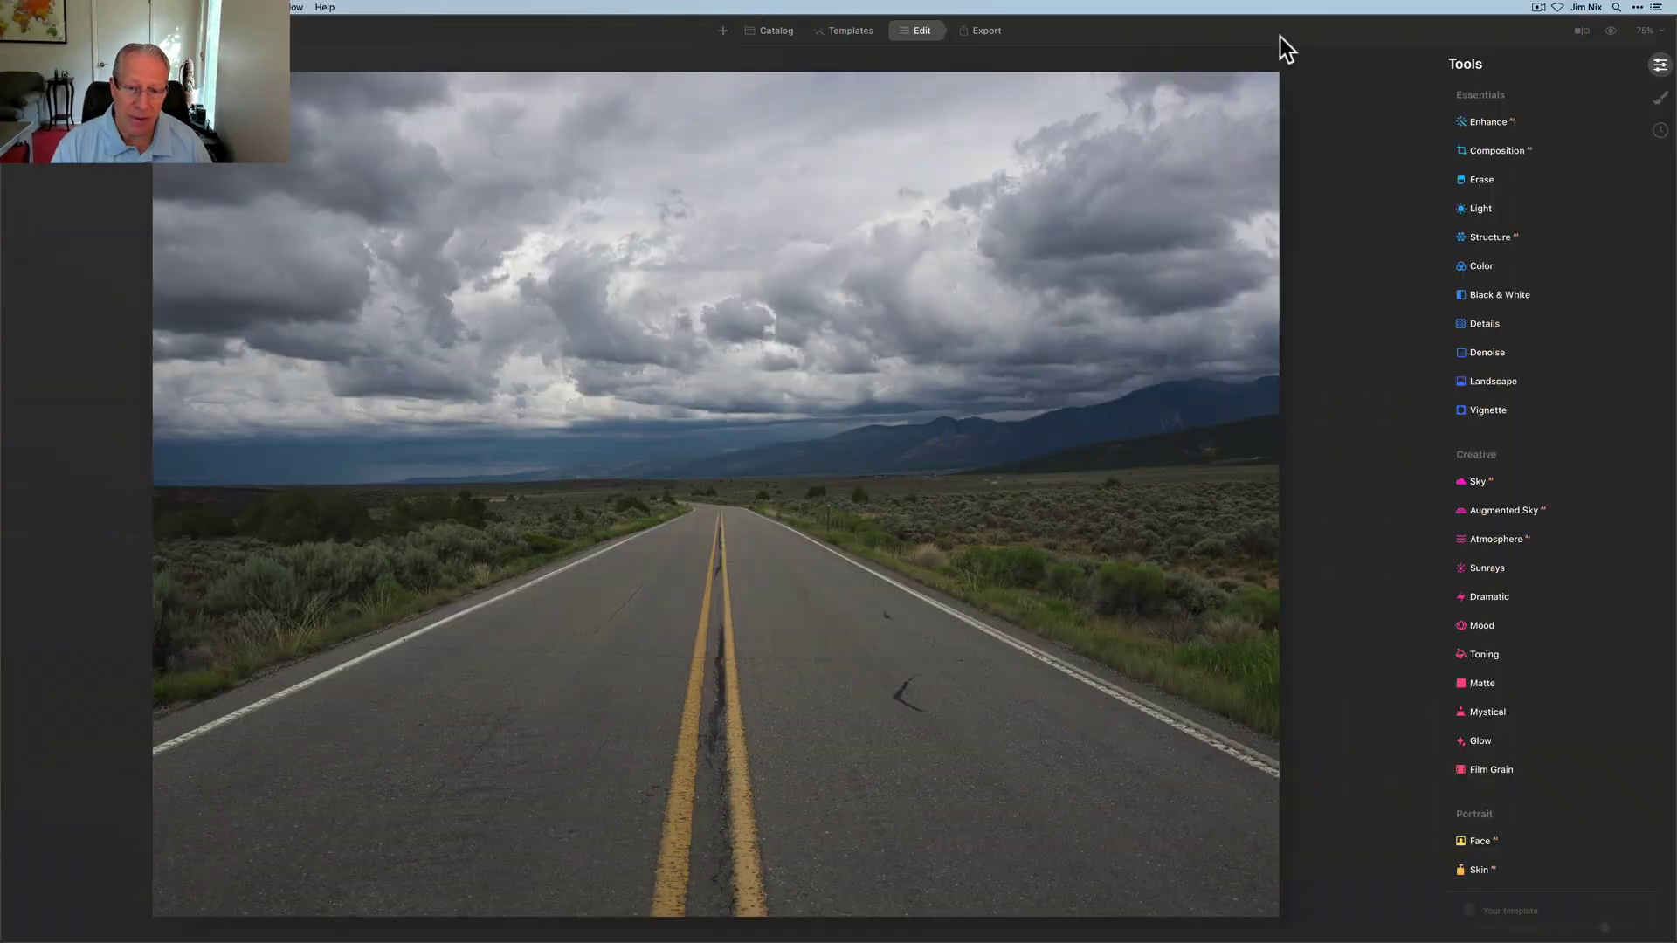
Crop the road photo to a 16:9 ratio and reposition it within the frame.
{"action": "left_click", "coordinate": [1511, 154]}
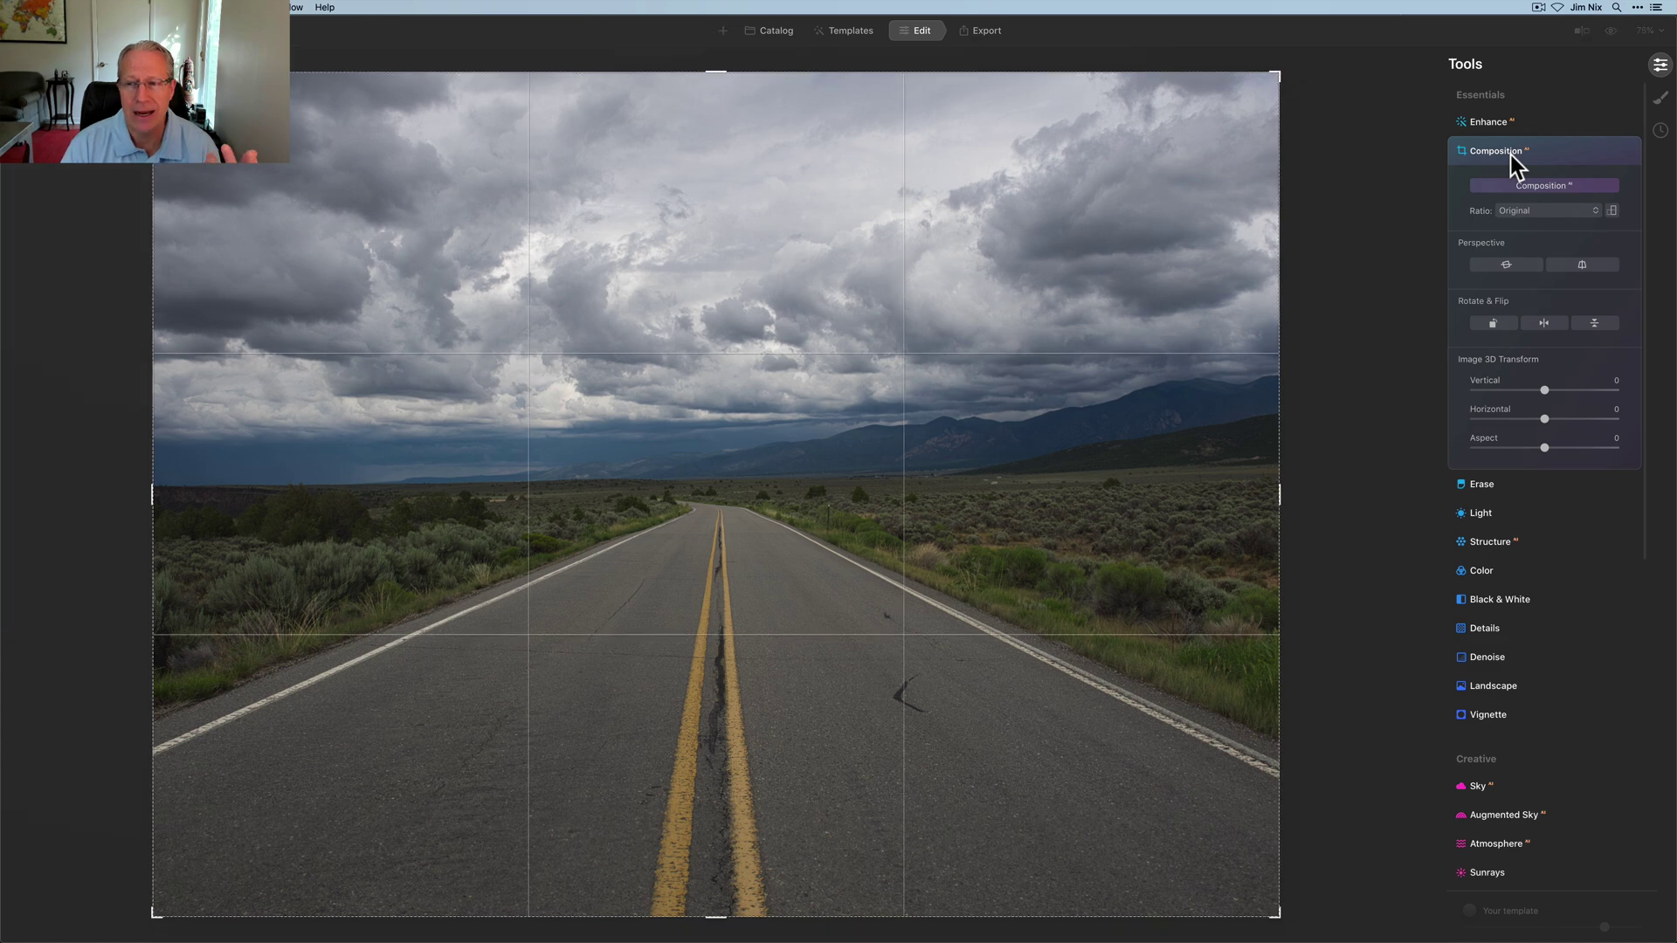
{"action": "left_click", "coordinate": [1516, 213]}
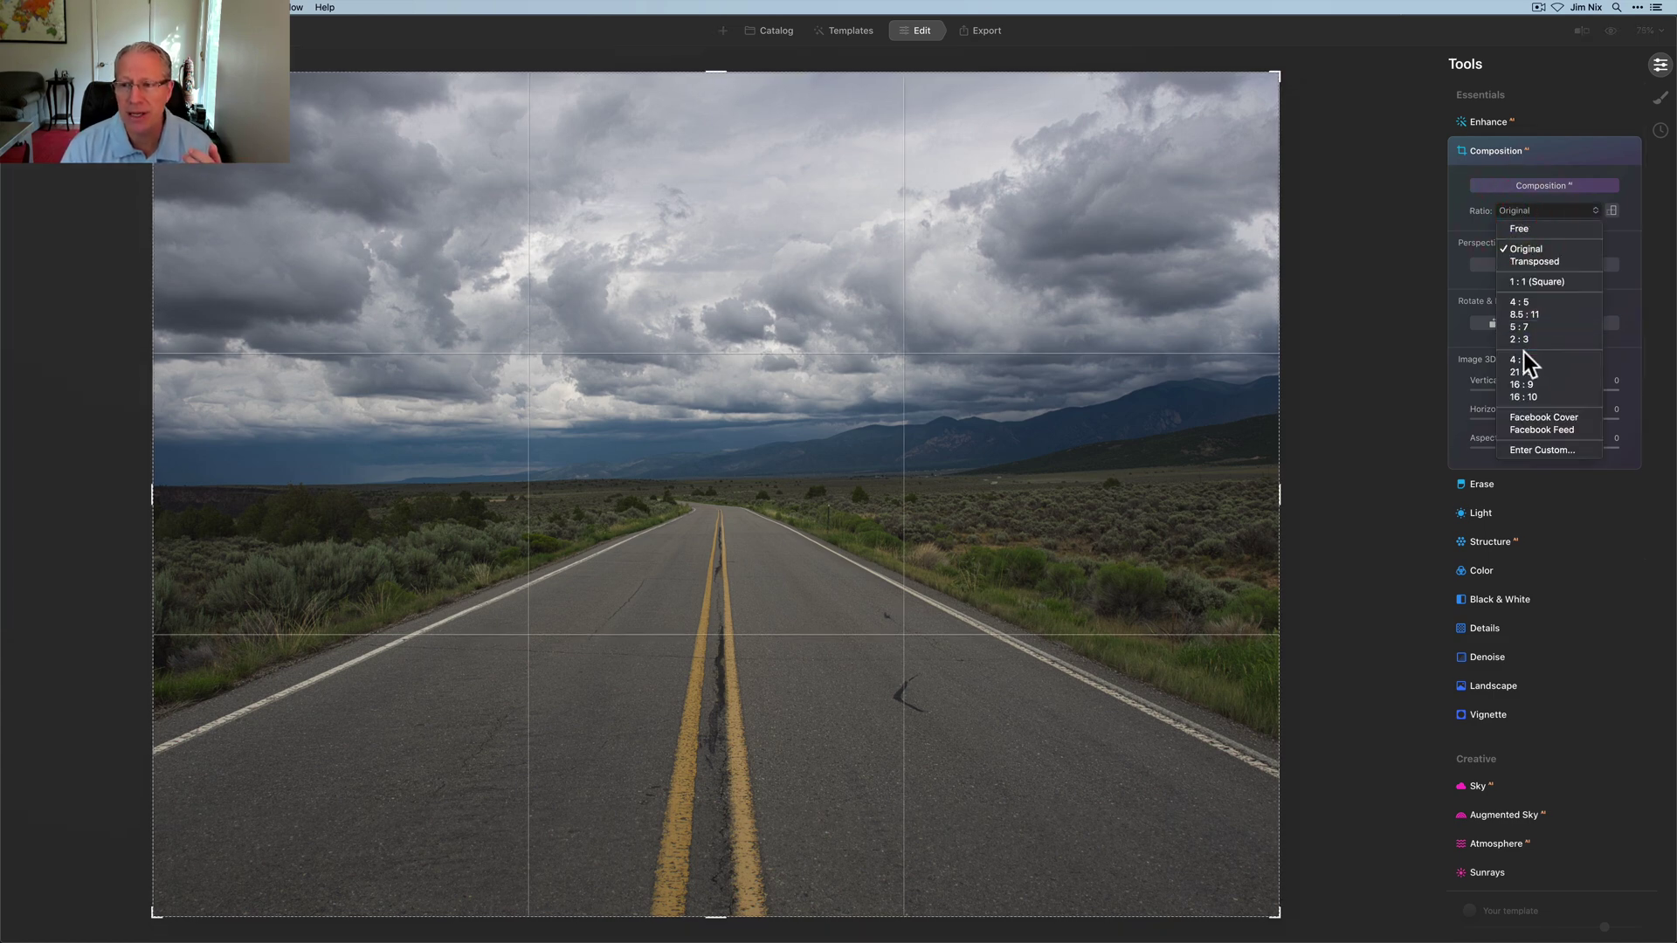
{"action": "left_click", "coordinate": [1522, 382]}
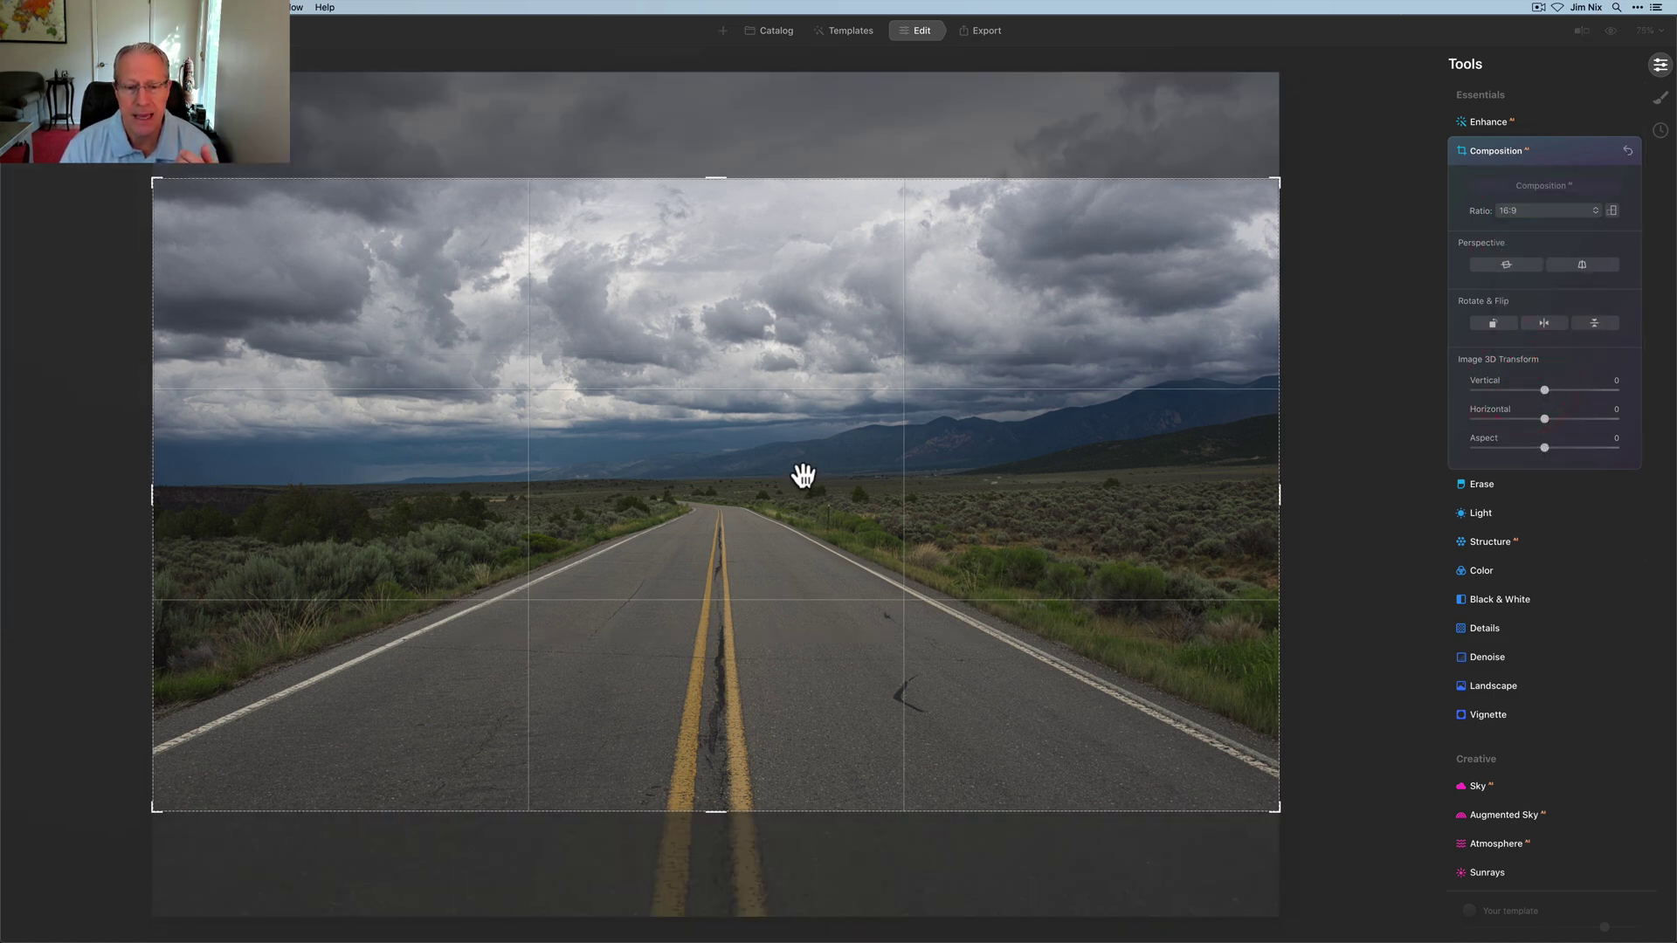
{"action": "left_click_drag", "start_coordinate": [798, 471], "coordinate": [801, 539]}
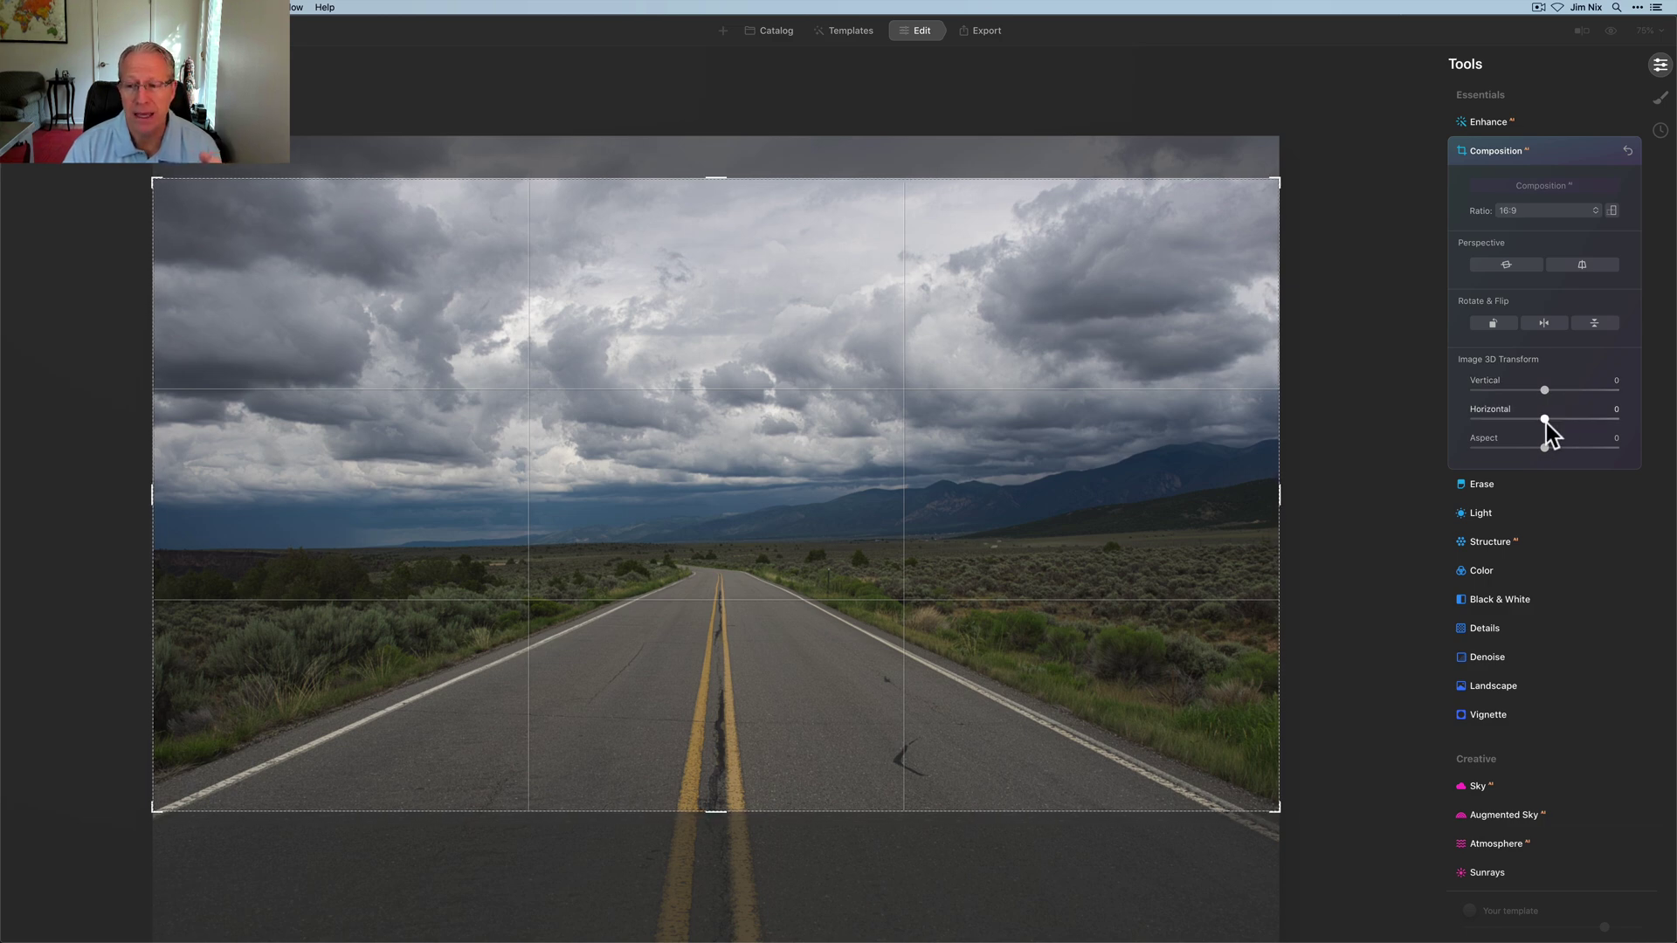
Apply a -17 horizontal transform, trim the right edge slightly, and commit the crop.
{"action": "mouse_move", "coordinate": [1545, 420]}
{"action": "left_mouse_down"}
{"action": "mouse_move", "coordinate": [1570, 421]}
{"action": "mouse_move", "coordinate": [1533, 428]}
{"action": "left_mouse_up"}
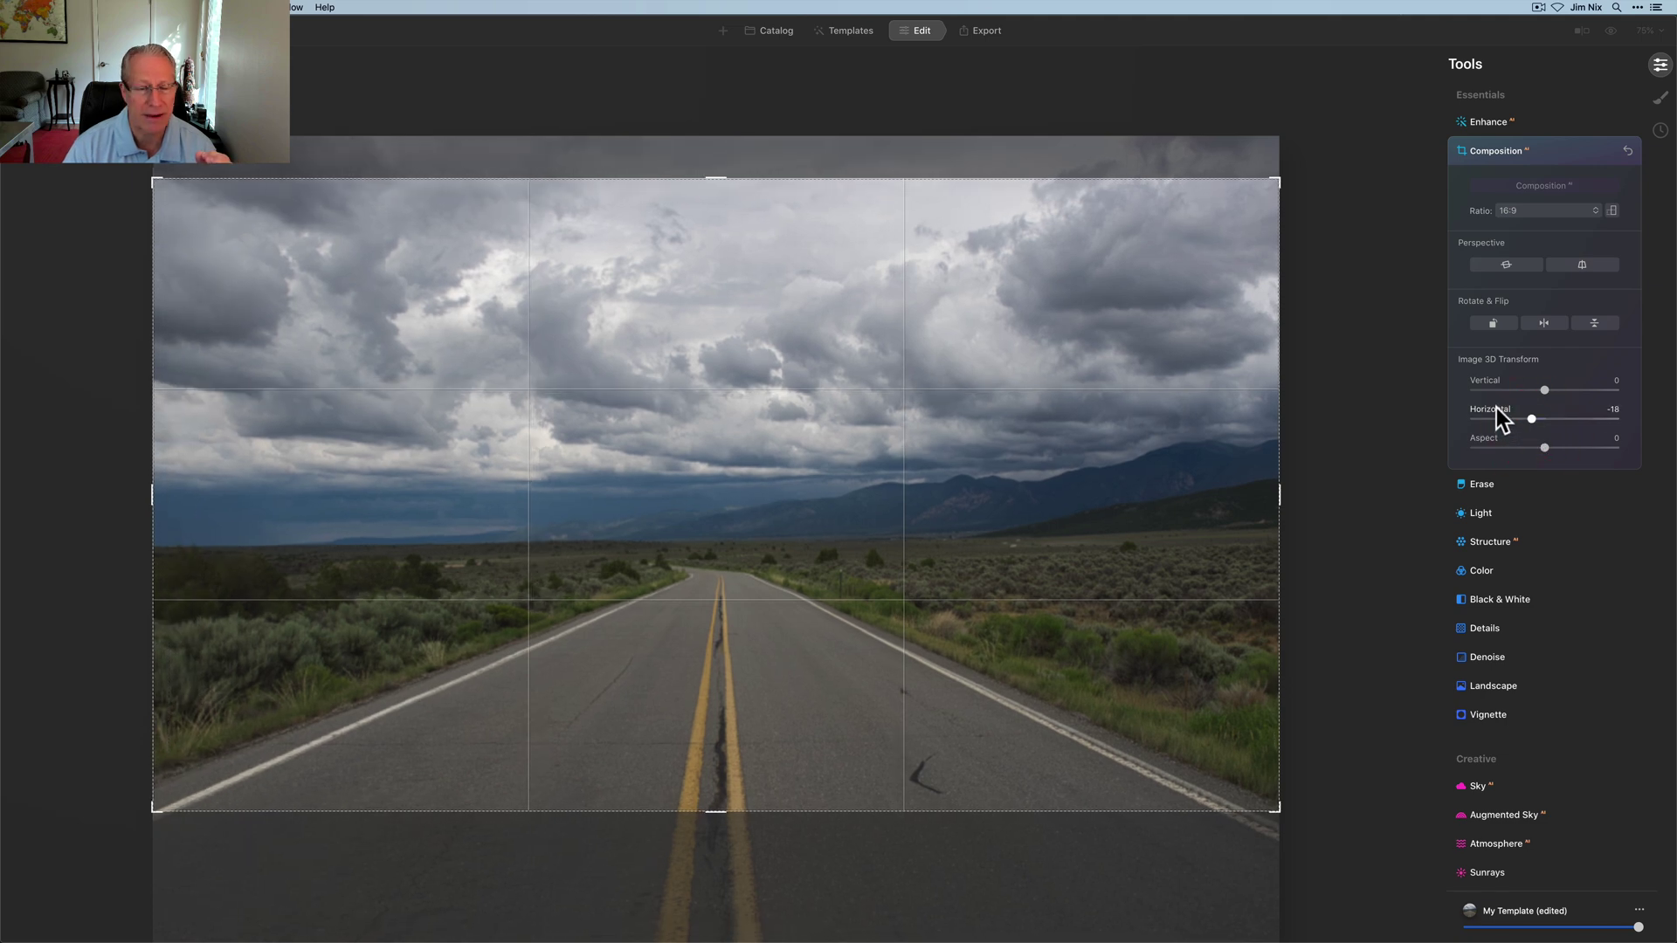
{"action": "double_click", "coordinate": [1496, 407]}
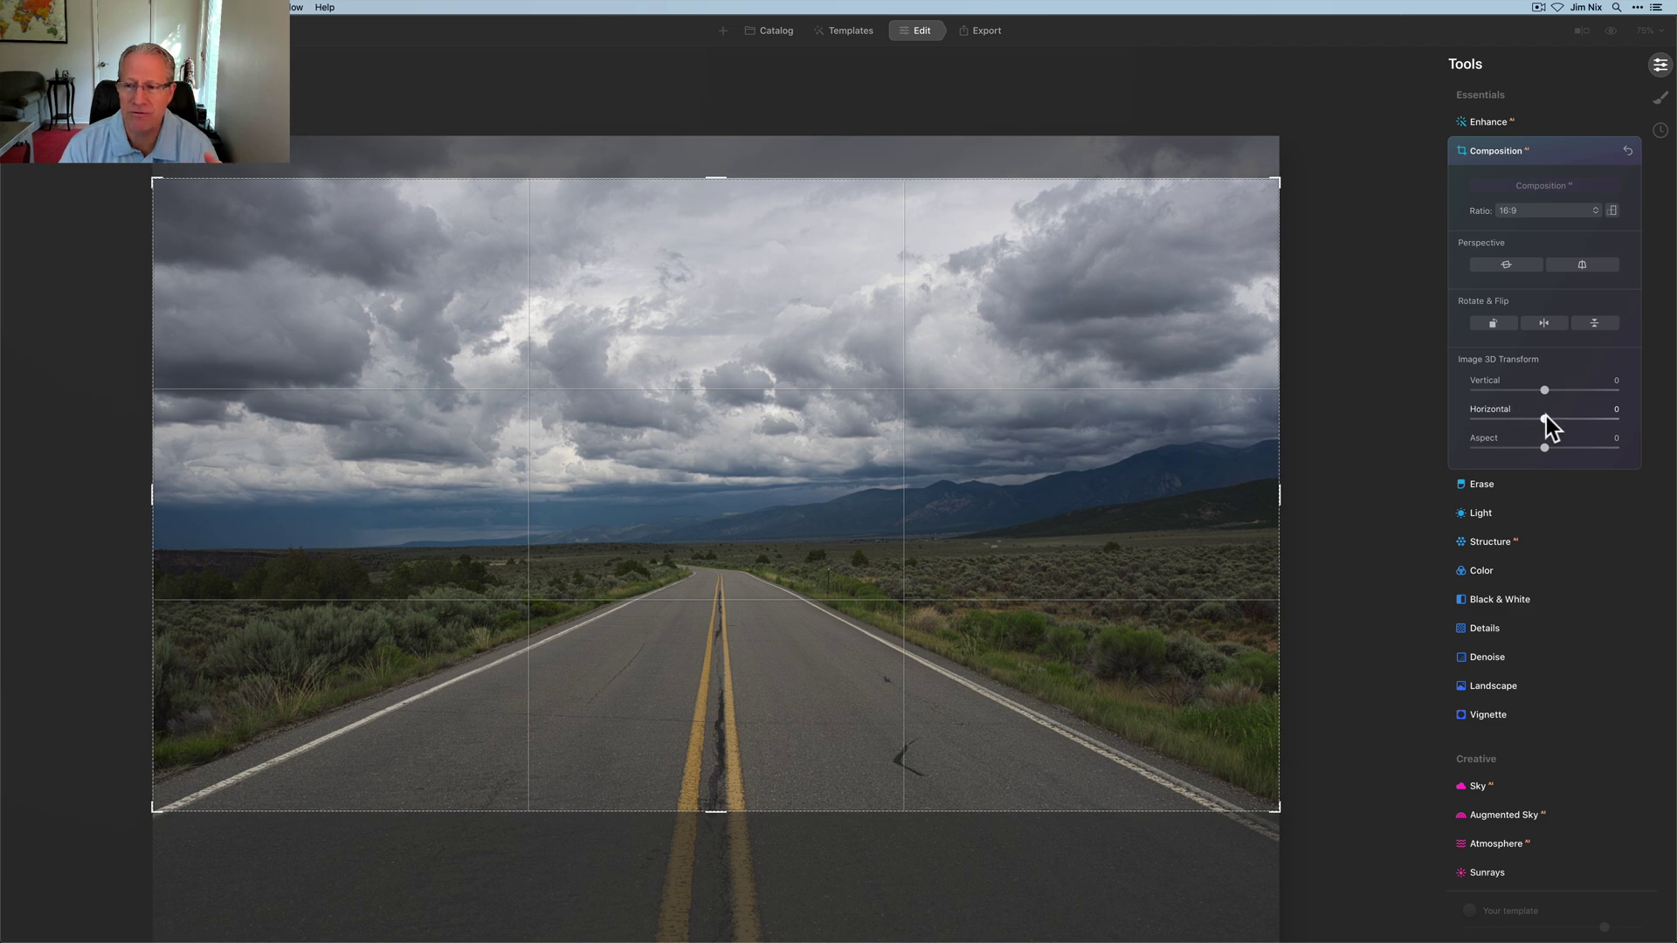
{"action": "left_click_drag", "start_coordinate": [1548, 417], "coordinate": [1534, 421]}
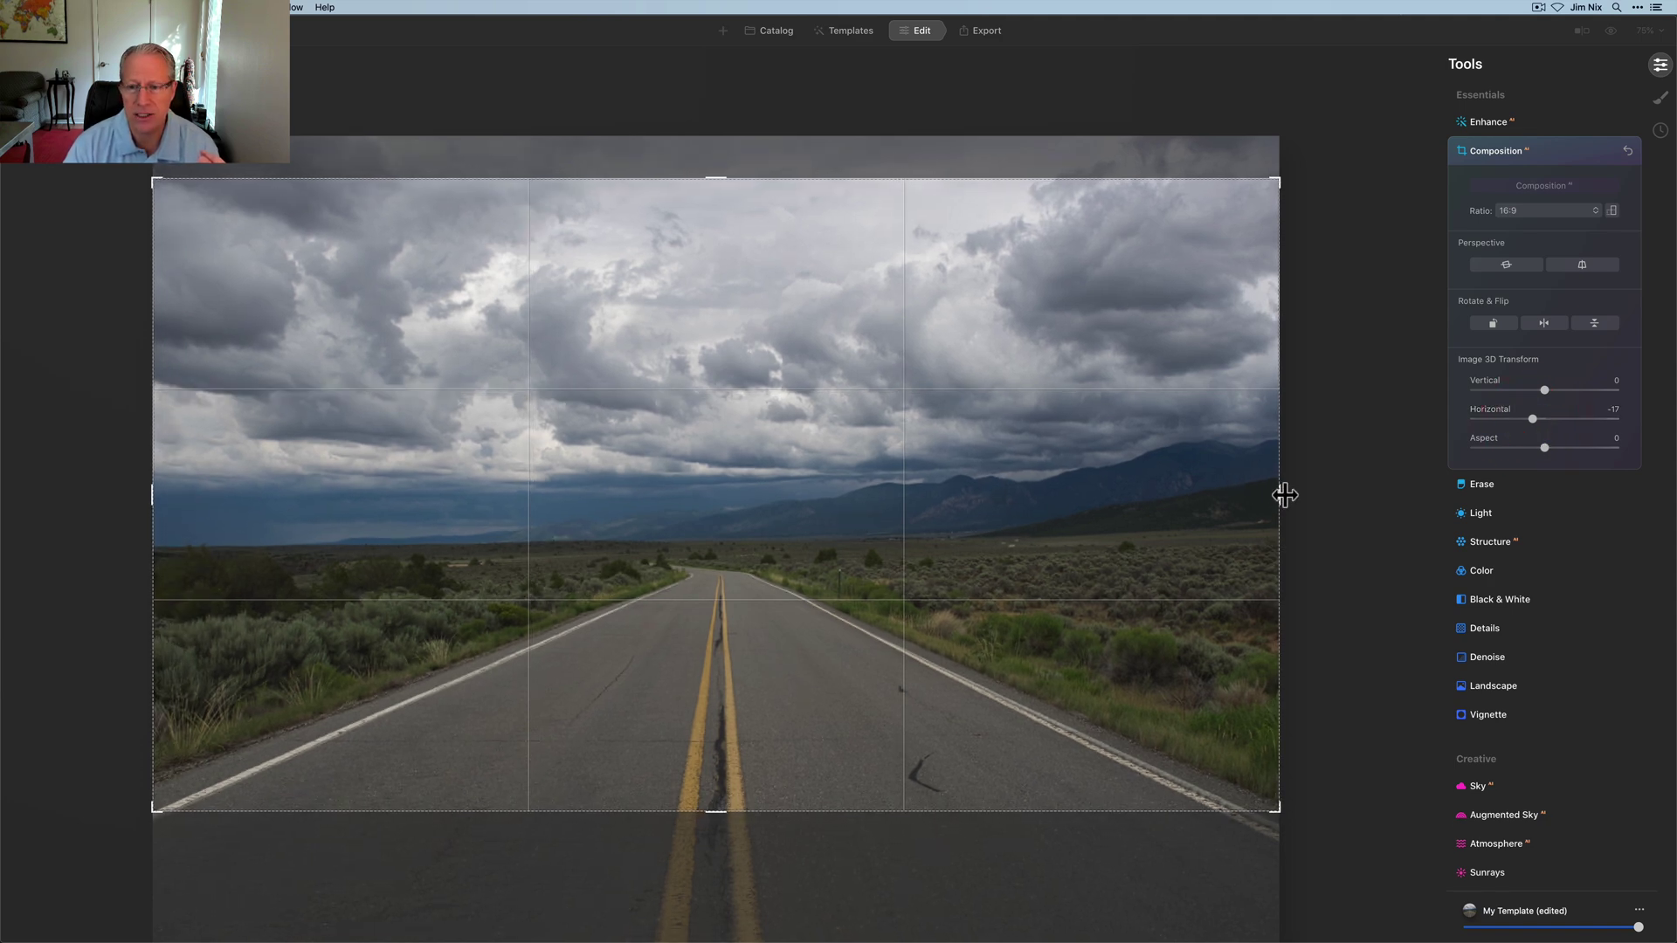
{"action": "left_click_drag", "start_coordinate": [1280, 495], "coordinate": [1276, 495]}
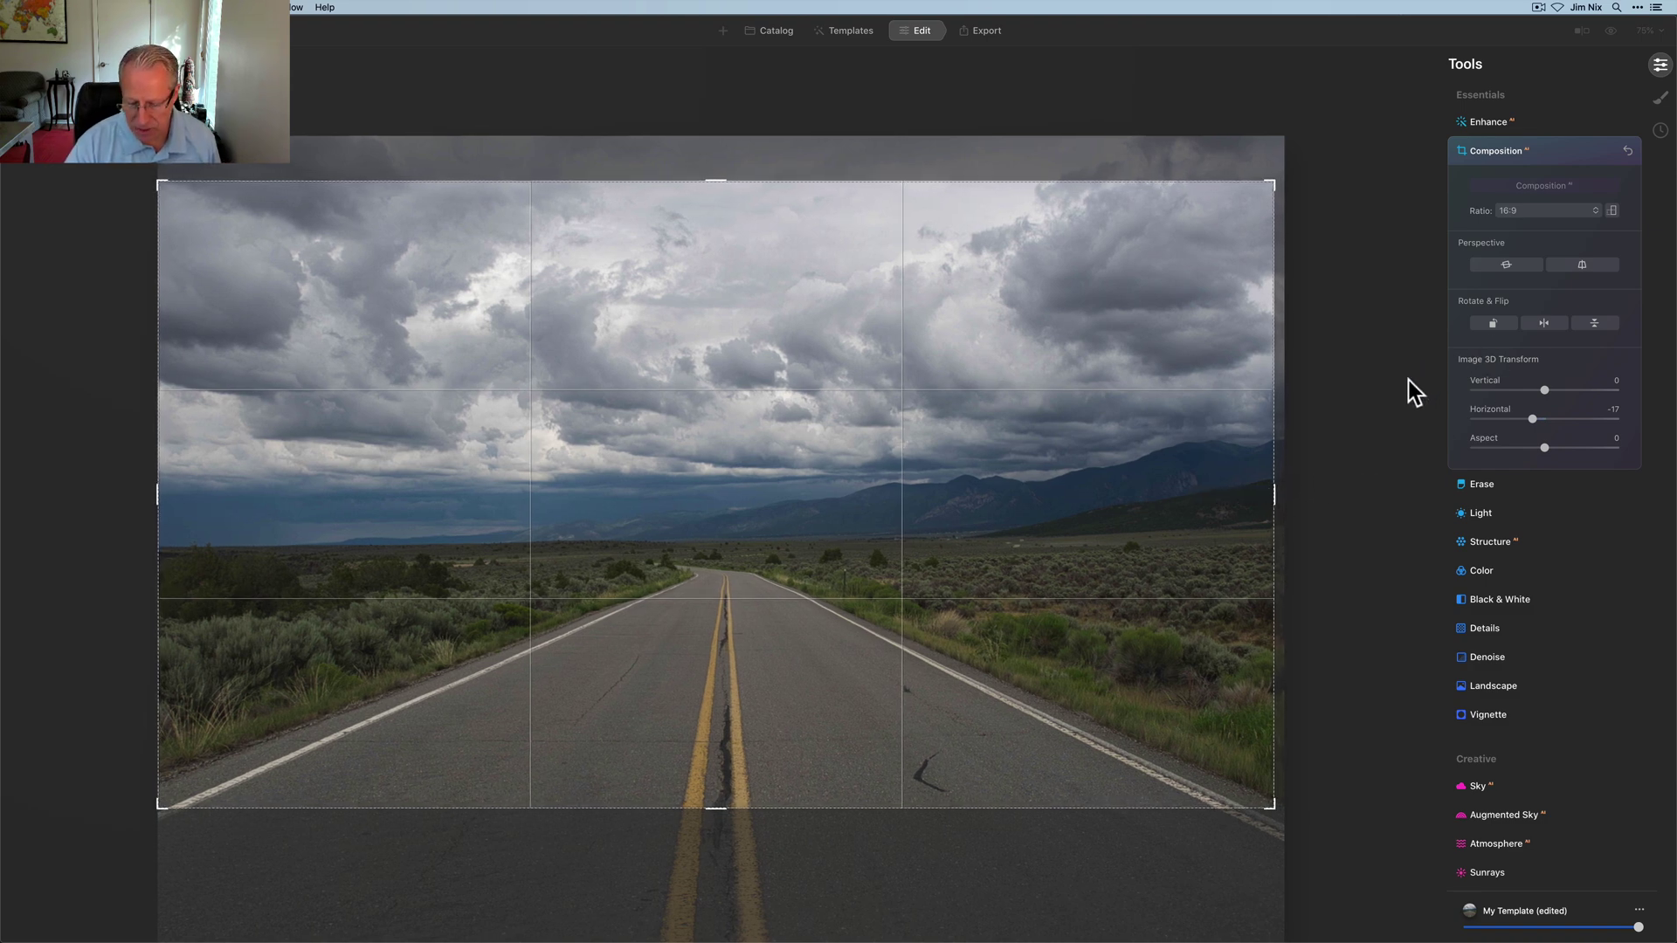
{"action": "key", "text": "Return"}
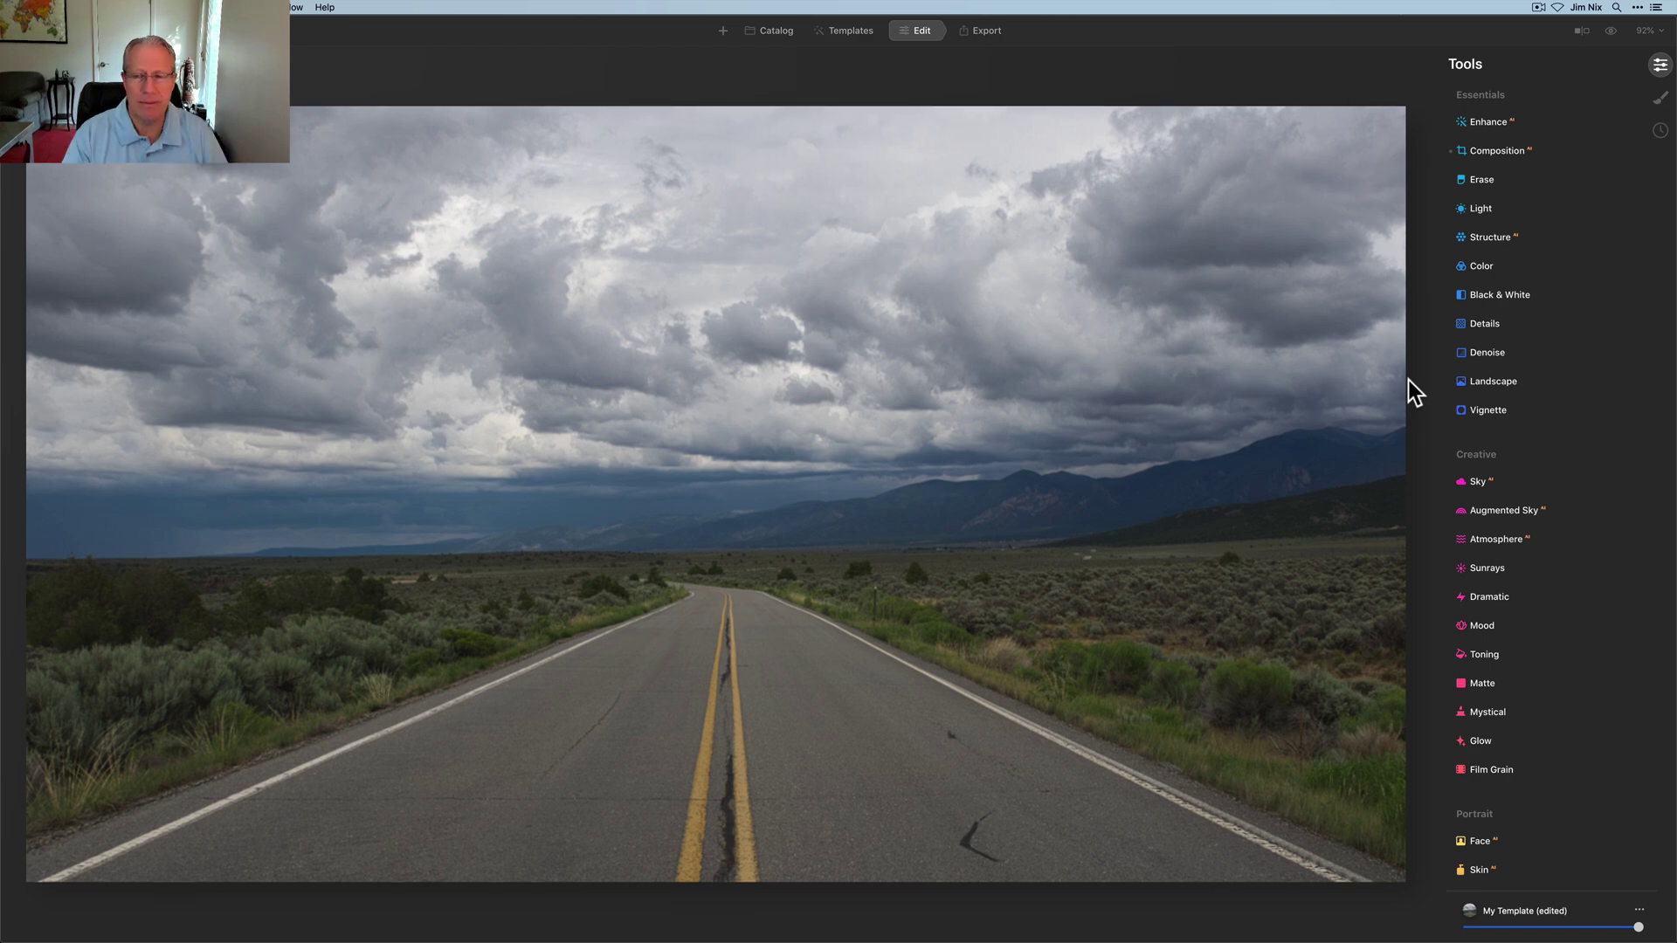
{"action": "left_click", "coordinate": [1497, 150]}
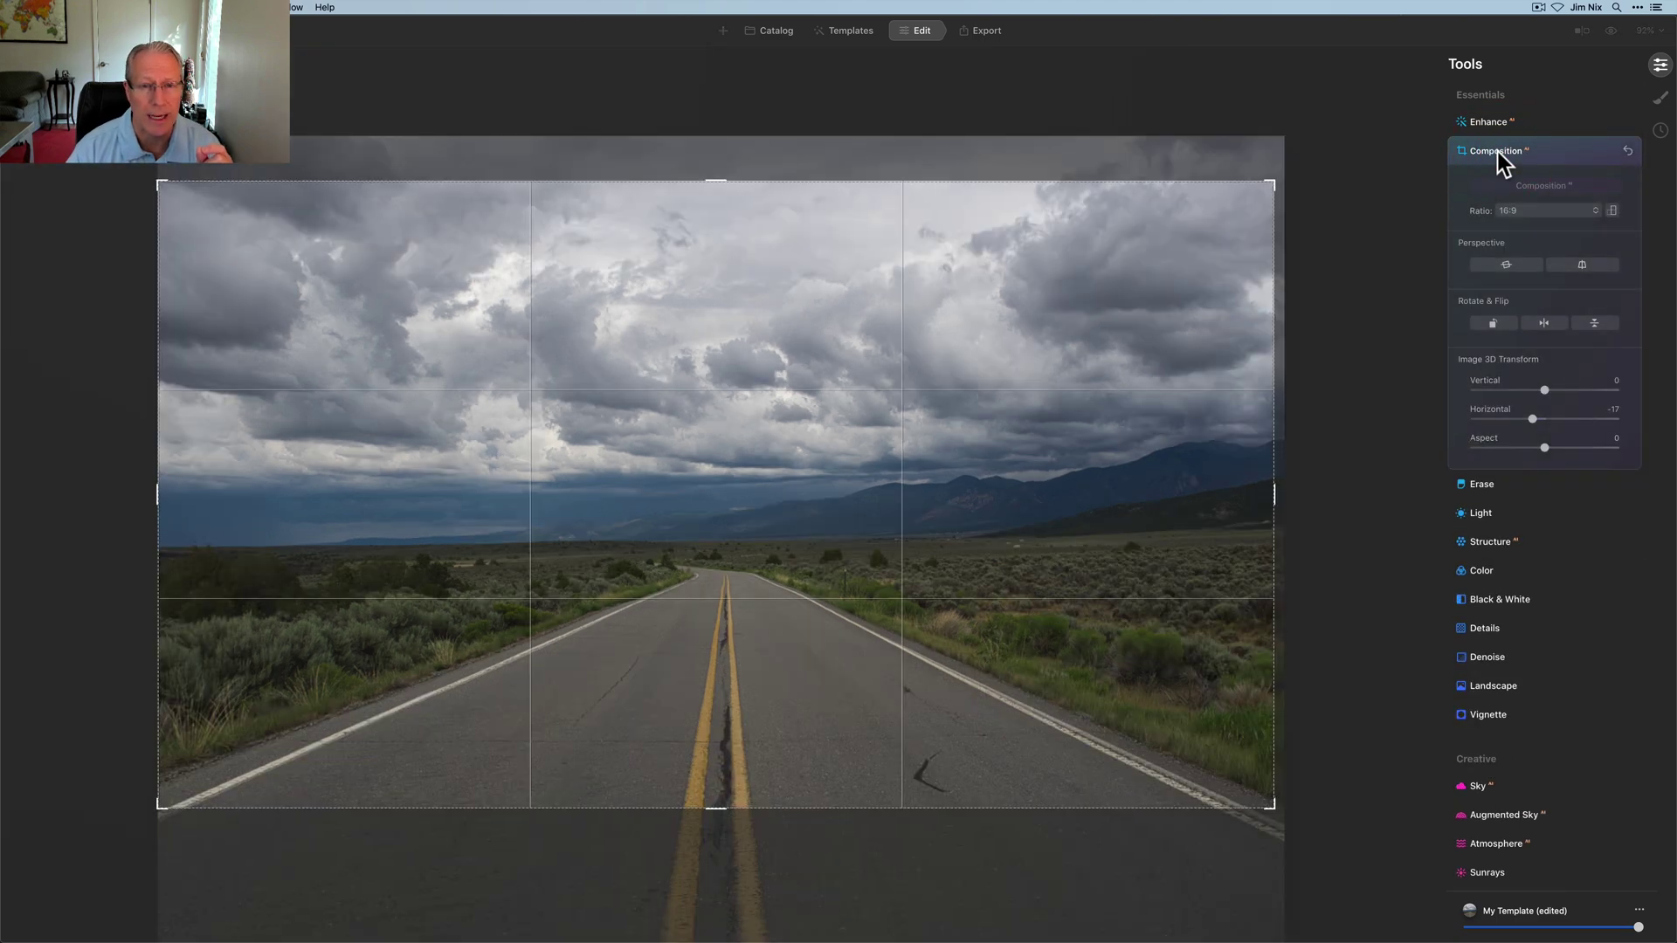
{"action": "left_click", "coordinate": [1497, 150]}
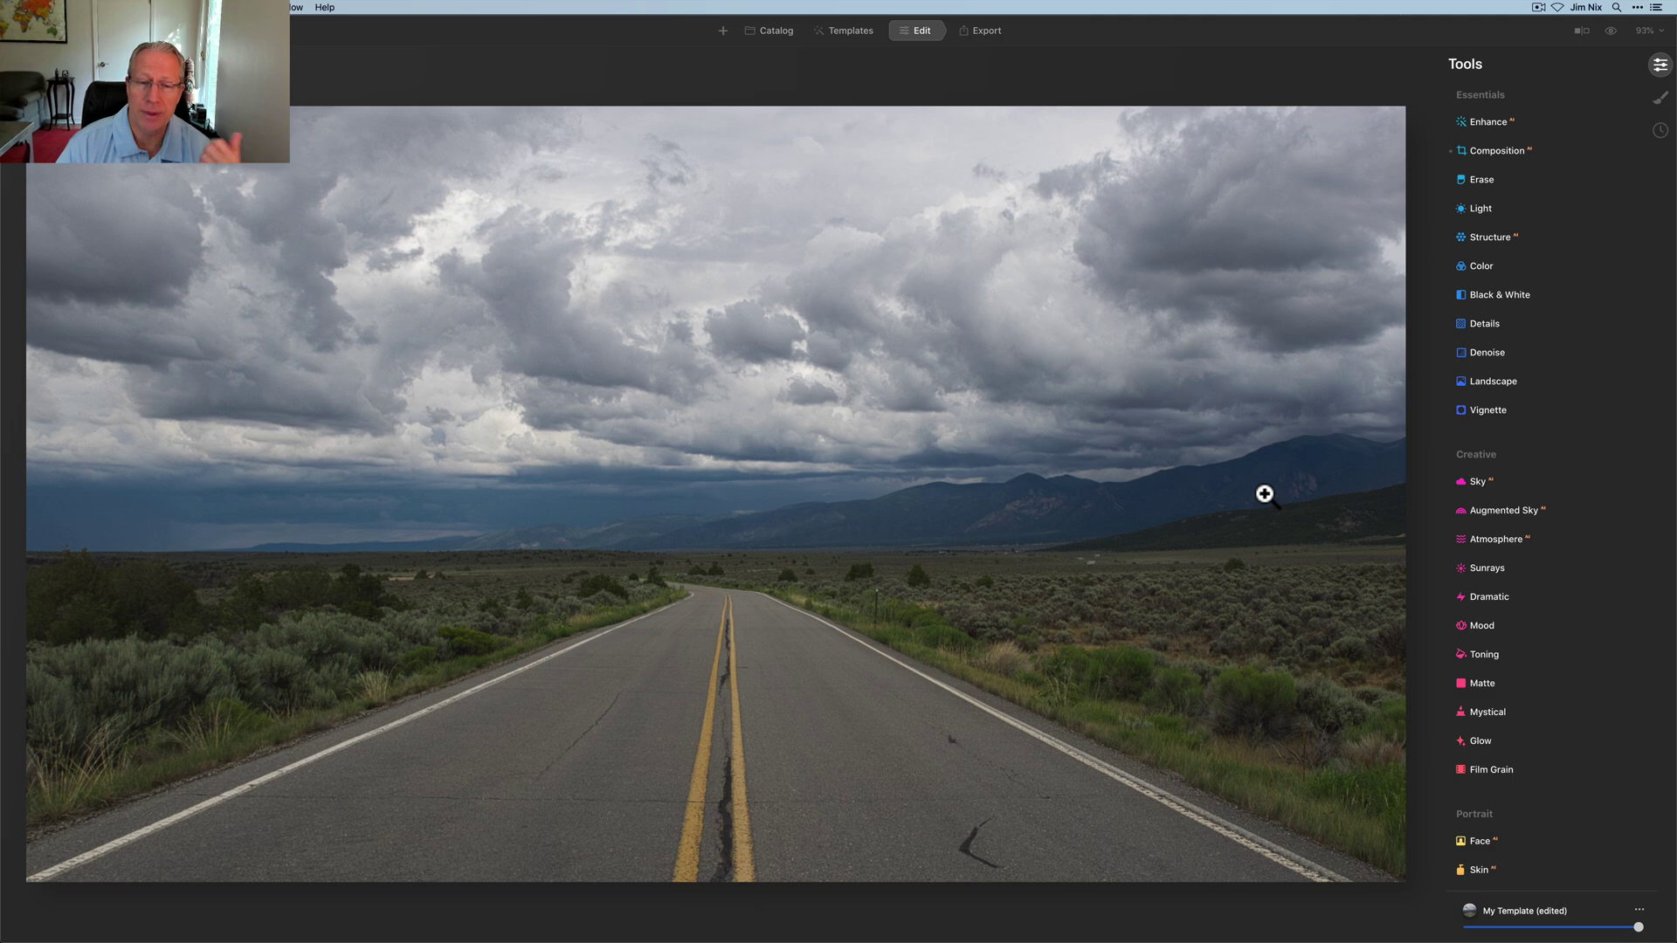
Set Enhance Accent to 40 and Sky Enhancer to 60, comparing before and after.
{"action": "left_click", "coordinate": [1496, 122]}
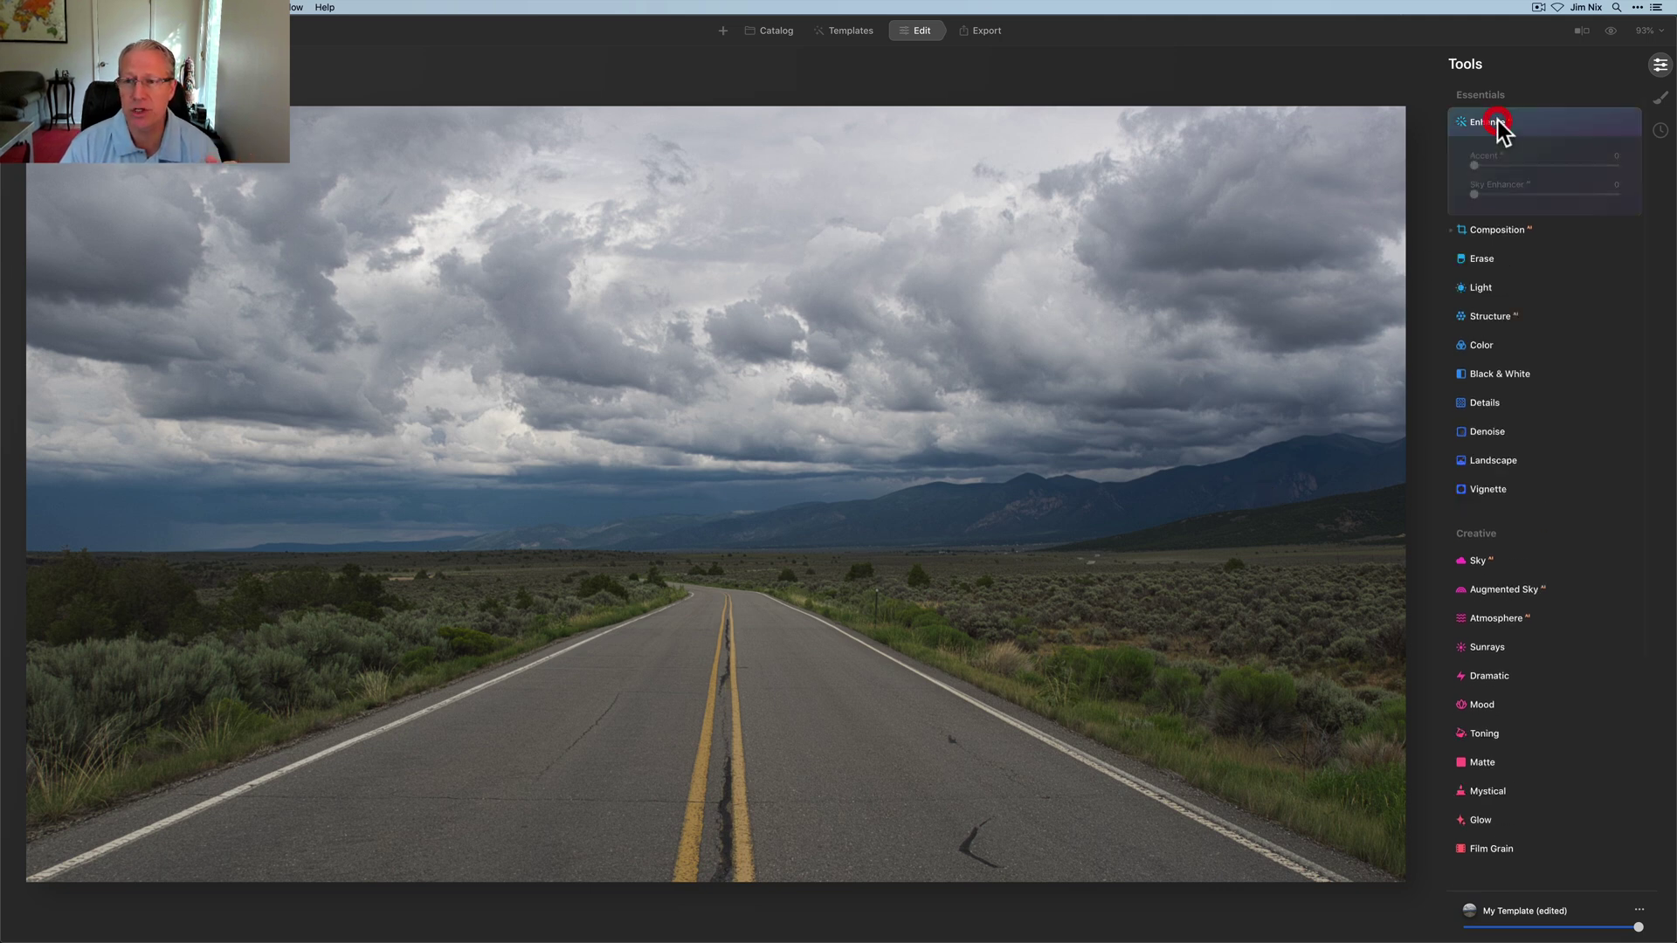
{"action": "left_click_drag", "start_coordinate": [1480, 164], "coordinate": [1517, 161]}
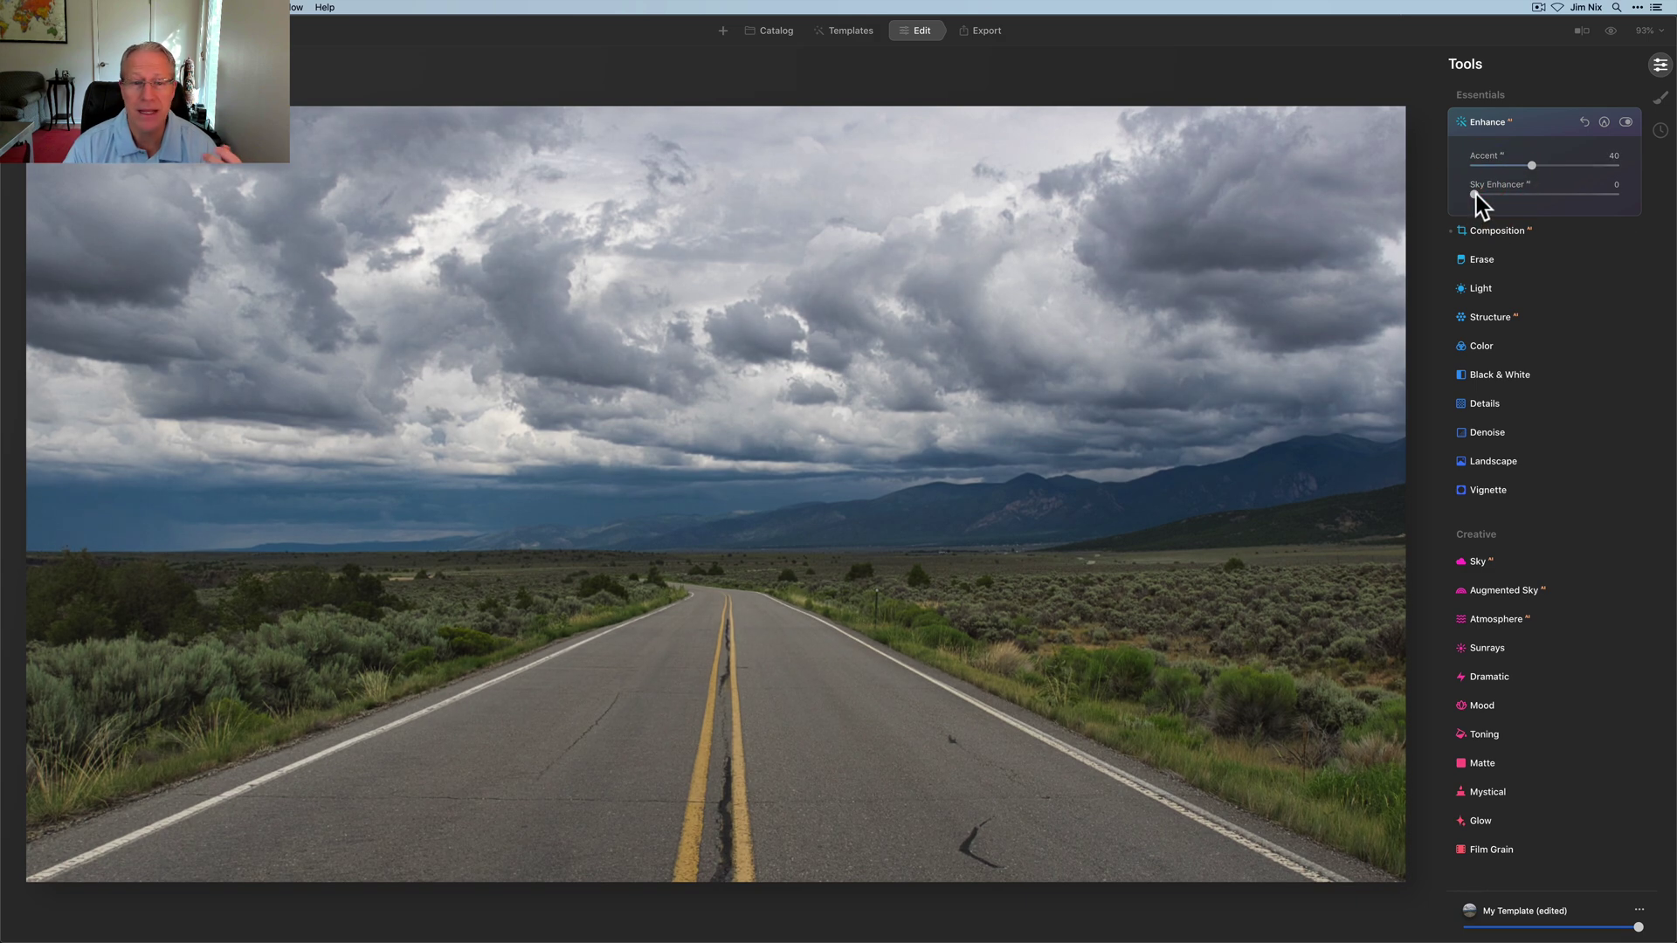
{"action": "left_click_drag", "start_coordinate": [1476, 194], "coordinate": [1536, 193]}
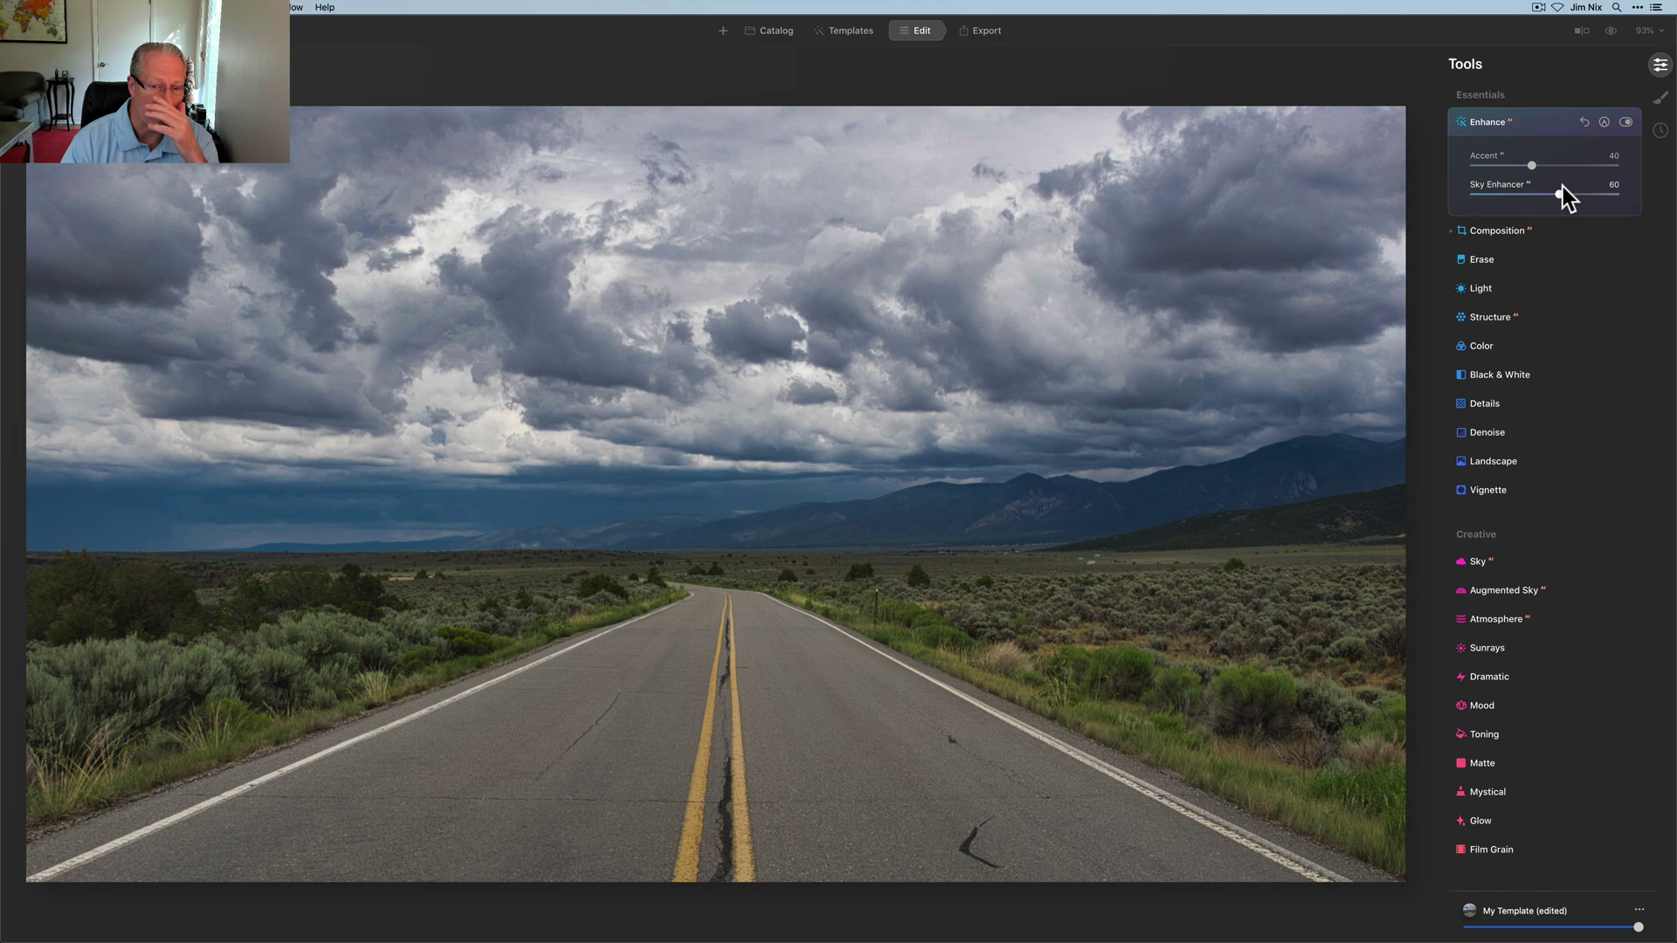
{"action": "left_click", "coordinate": [1627, 122]}
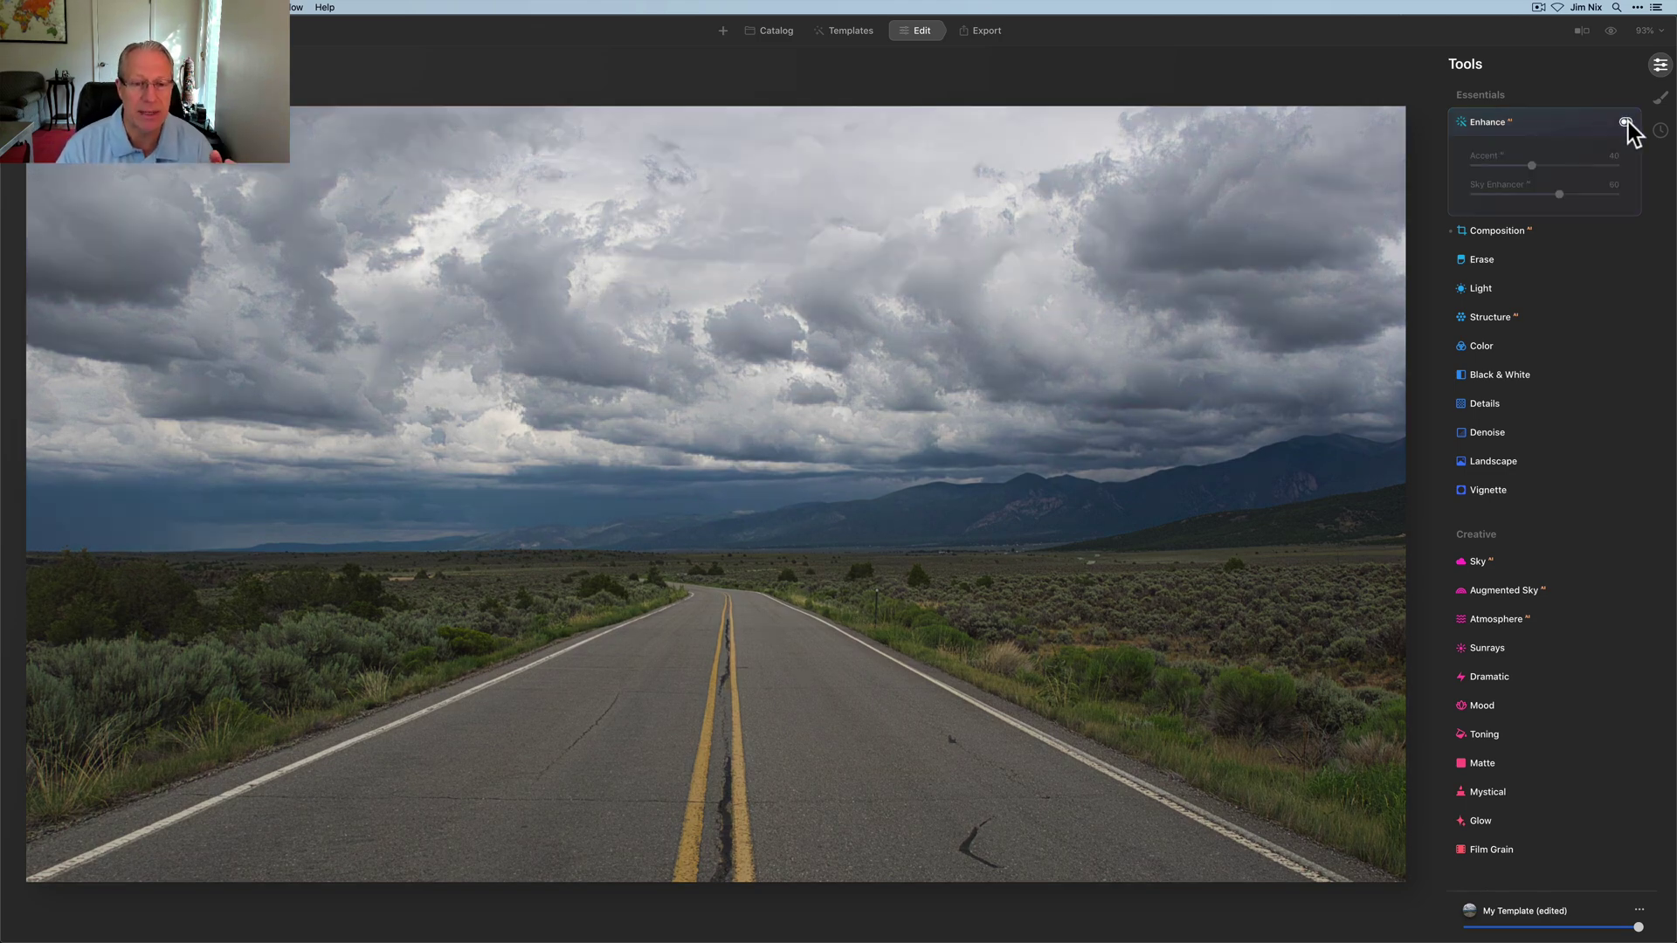
{"action": "left_click", "coordinate": [1627, 122]}
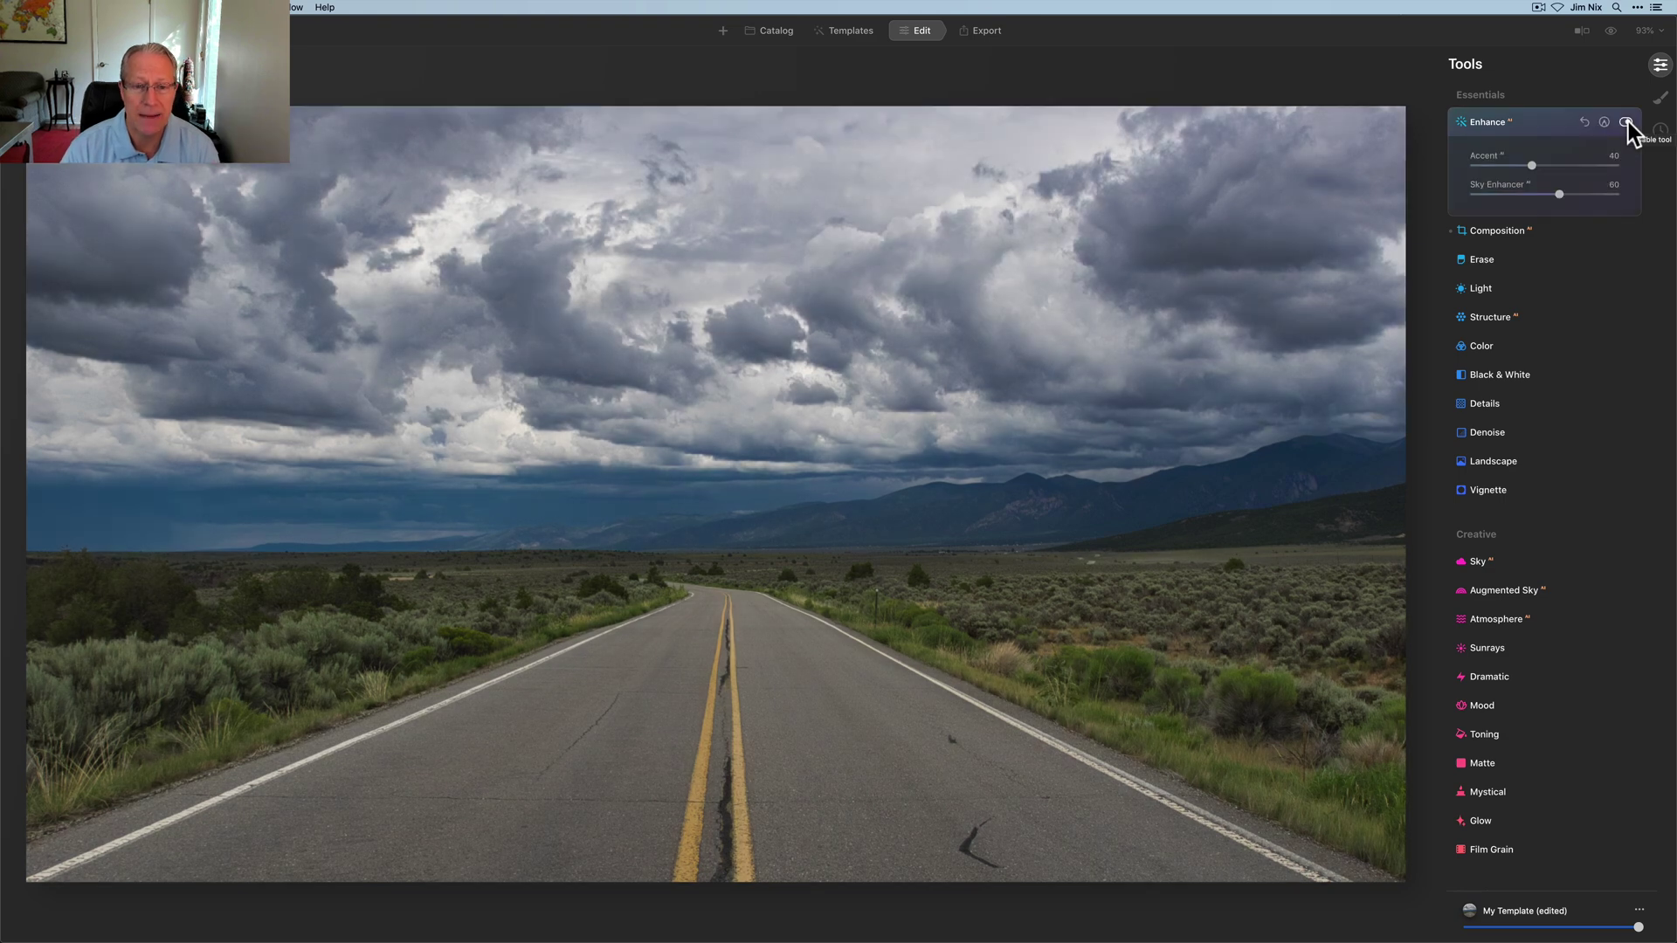
In Light, raise Smart Contrast to 39, lower Highlights to -36 and lift Shadows to 21.
{"action": "left_click", "coordinate": [1461, 281]}
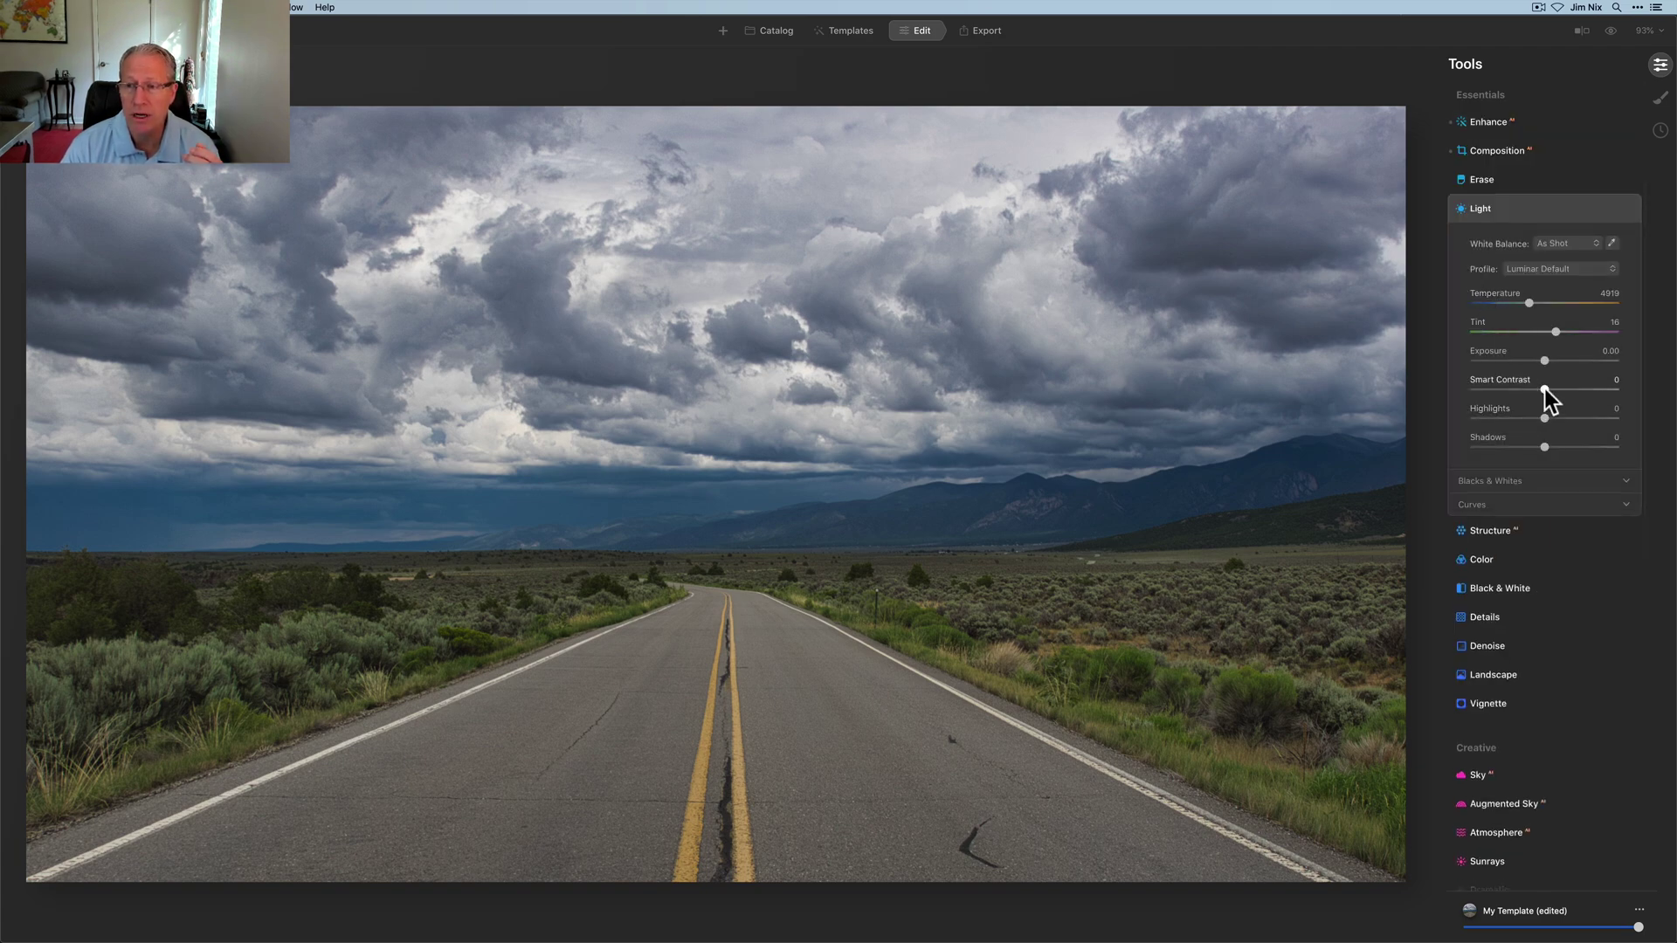
{"action": "left_click_drag", "start_coordinate": [1560, 390], "coordinate": [1528, 419]}
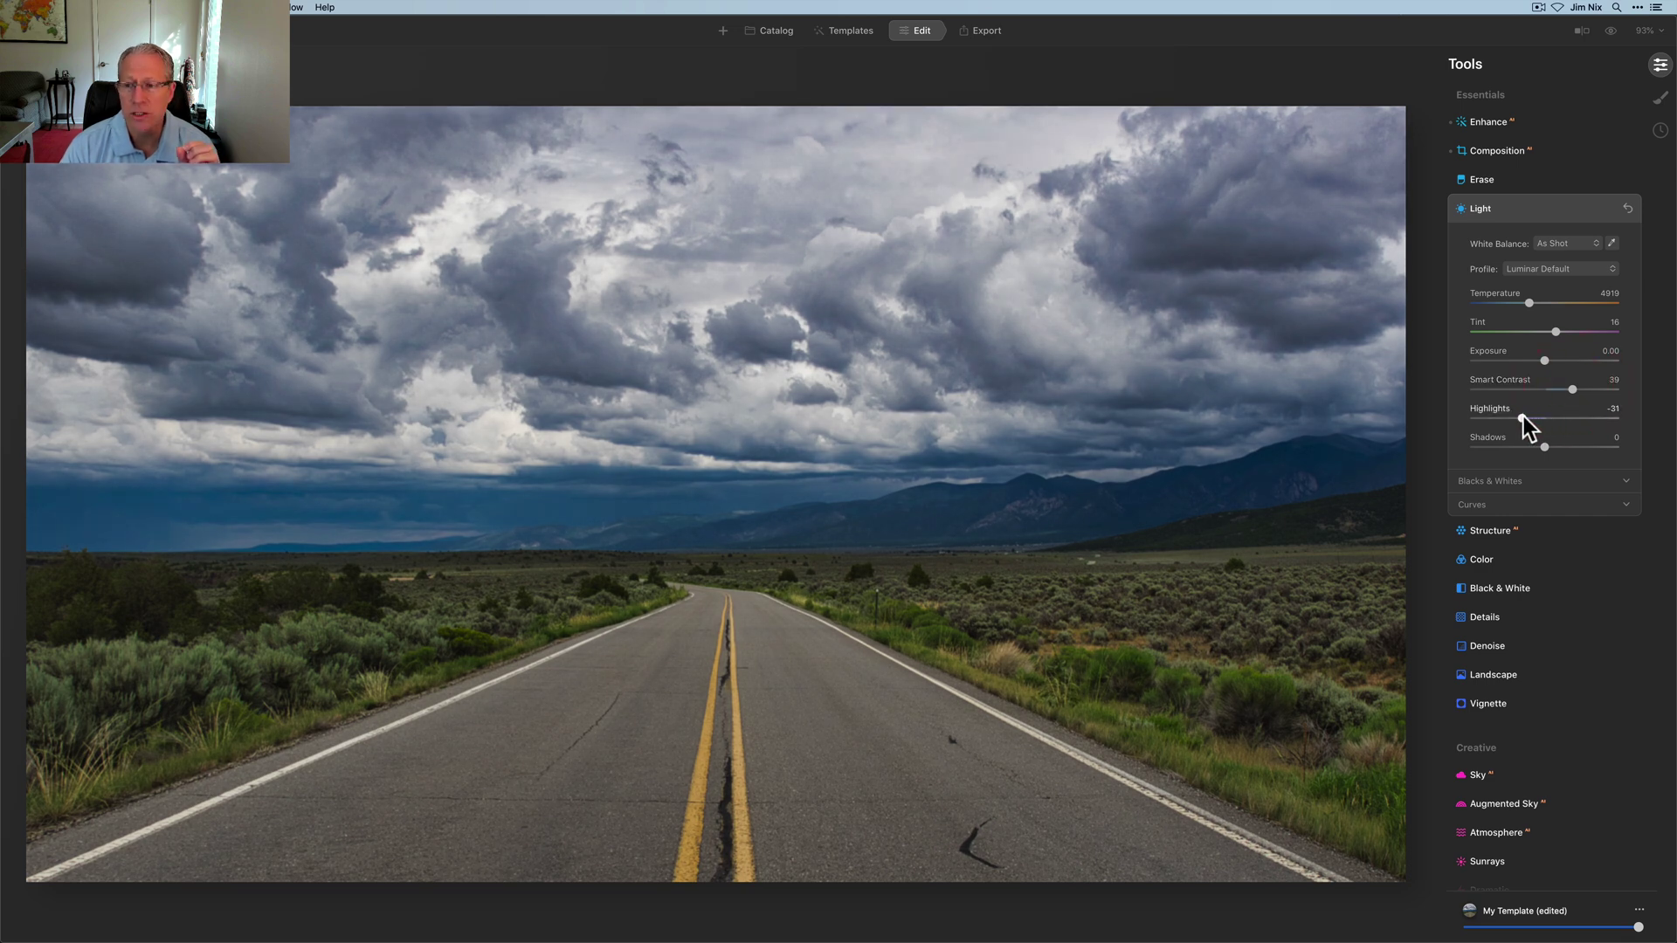
{"action": "left_click", "coordinate": [1560, 446]}
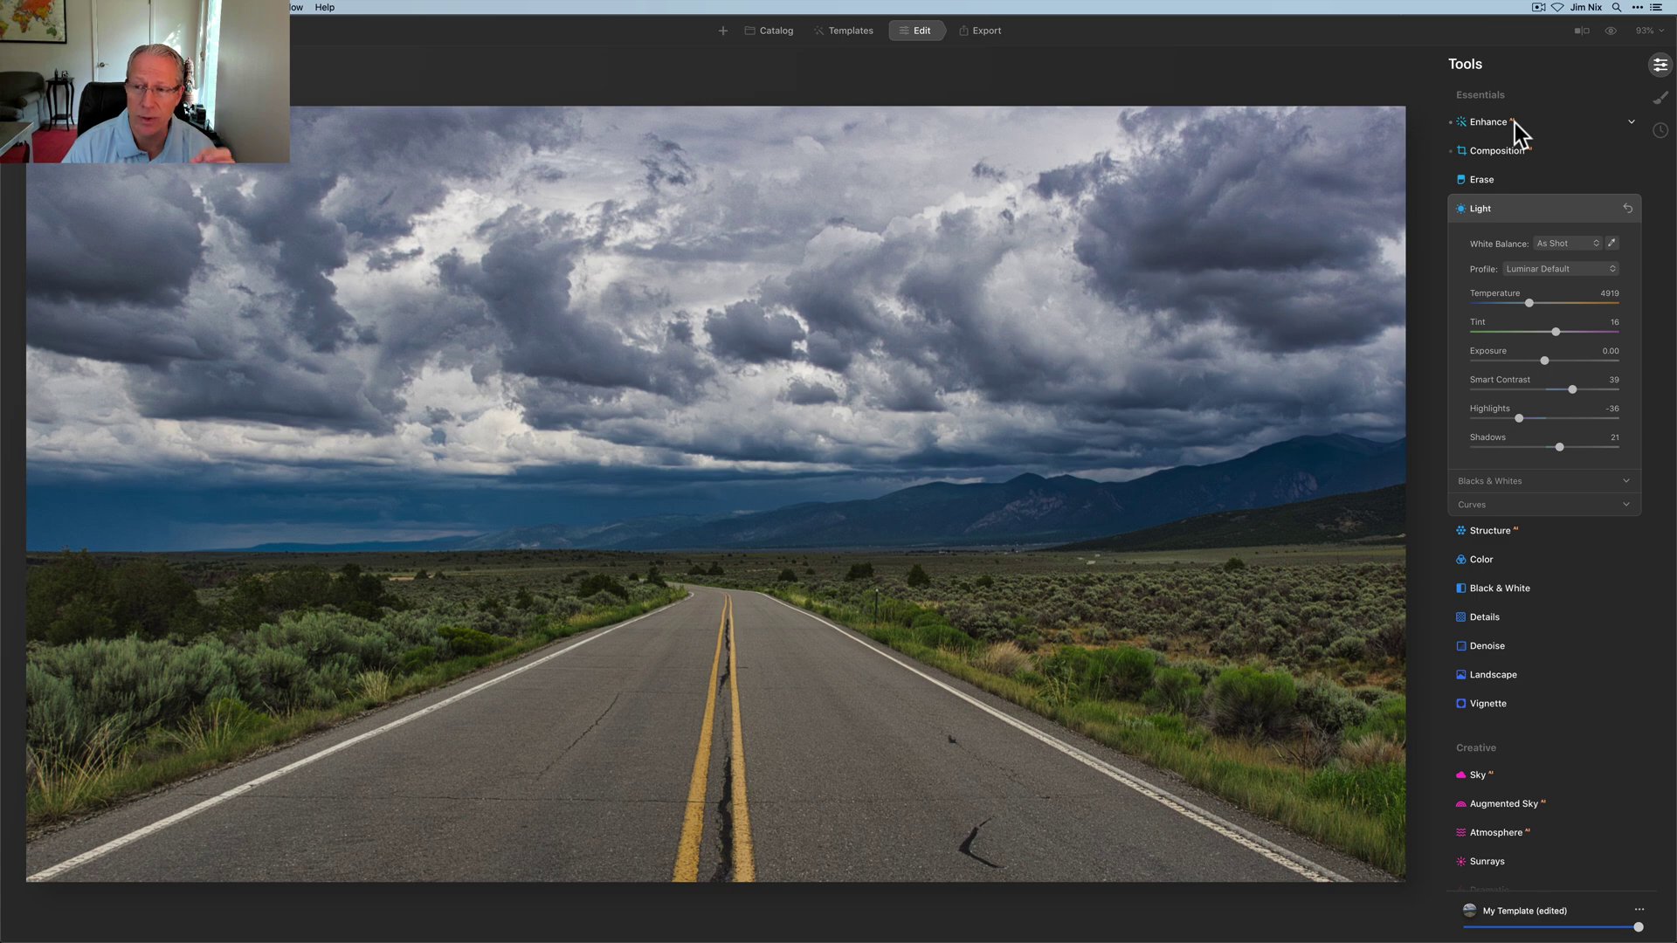
{"action": "left_click", "coordinate": [1512, 208]}
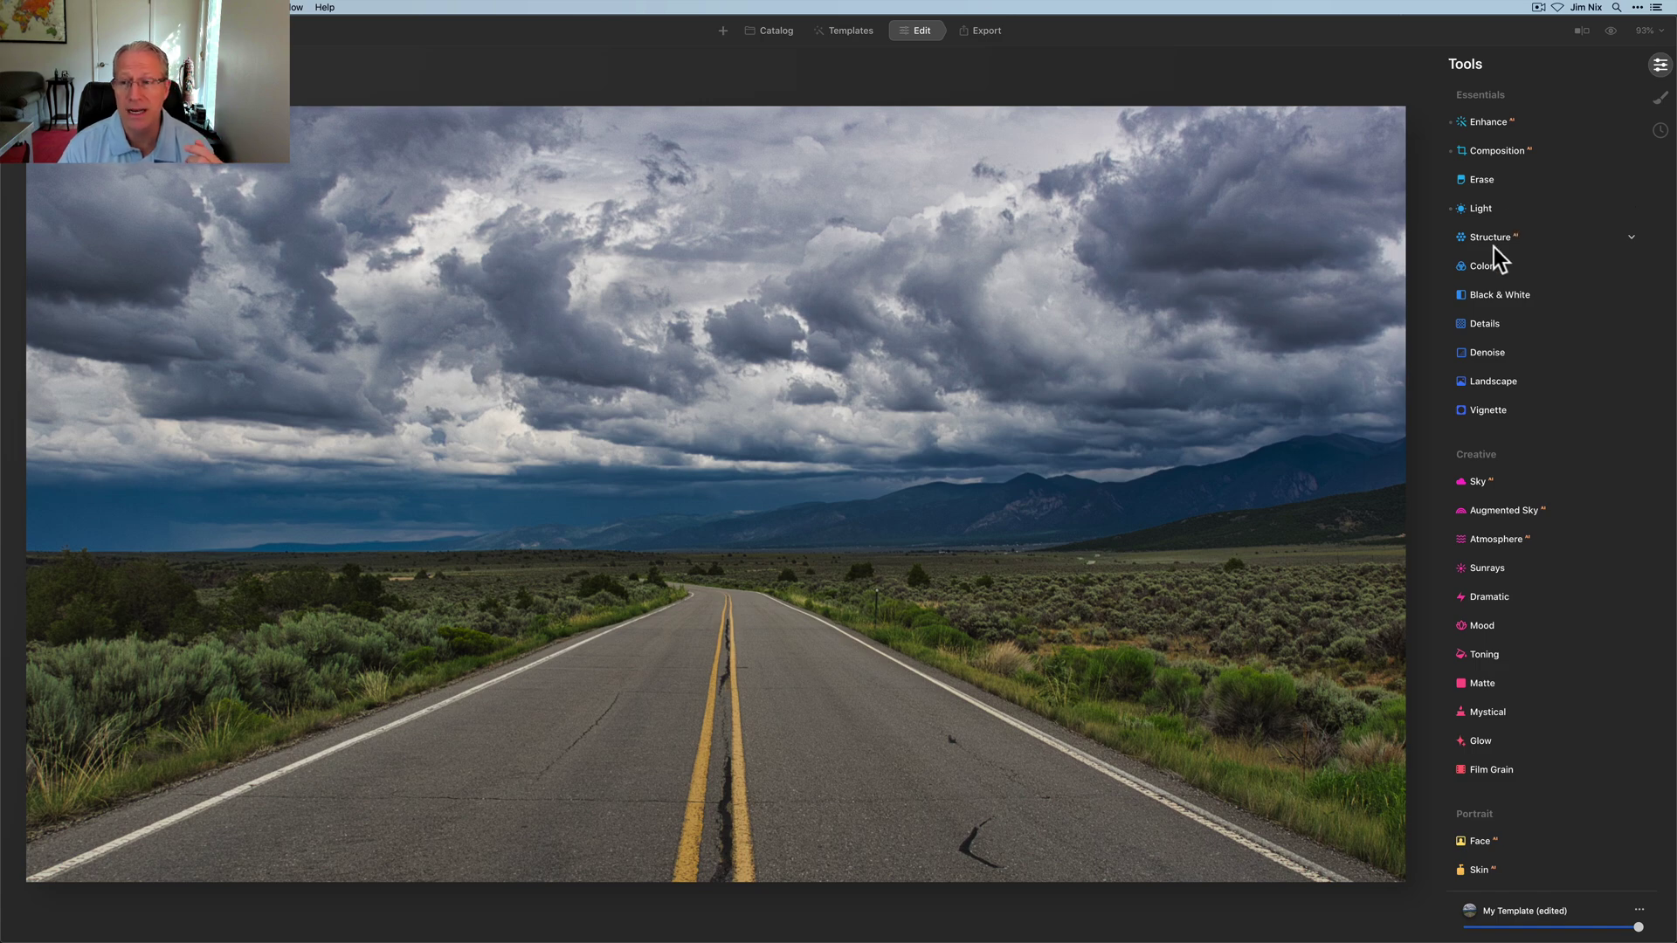
Set the Structure Amount to 28, leaving Boost at 0.
{"action": "left_click", "coordinate": [1495, 244]}
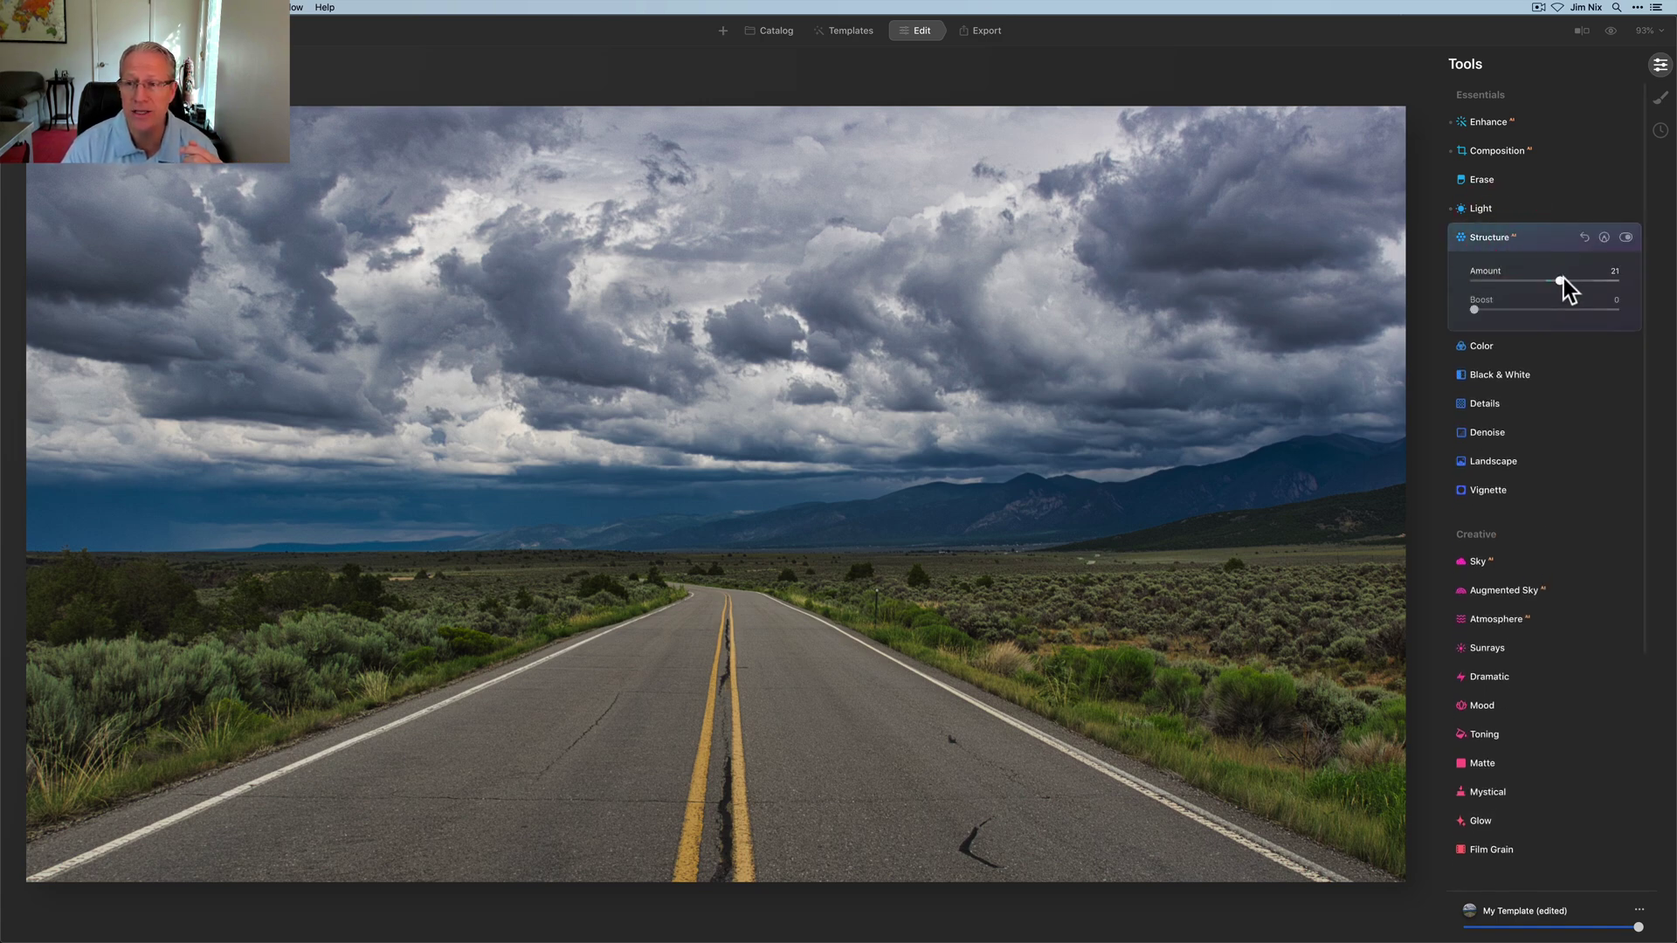
{"action": "left_click_drag", "start_coordinate": [1561, 280], "coordinate": [1570, 280]}
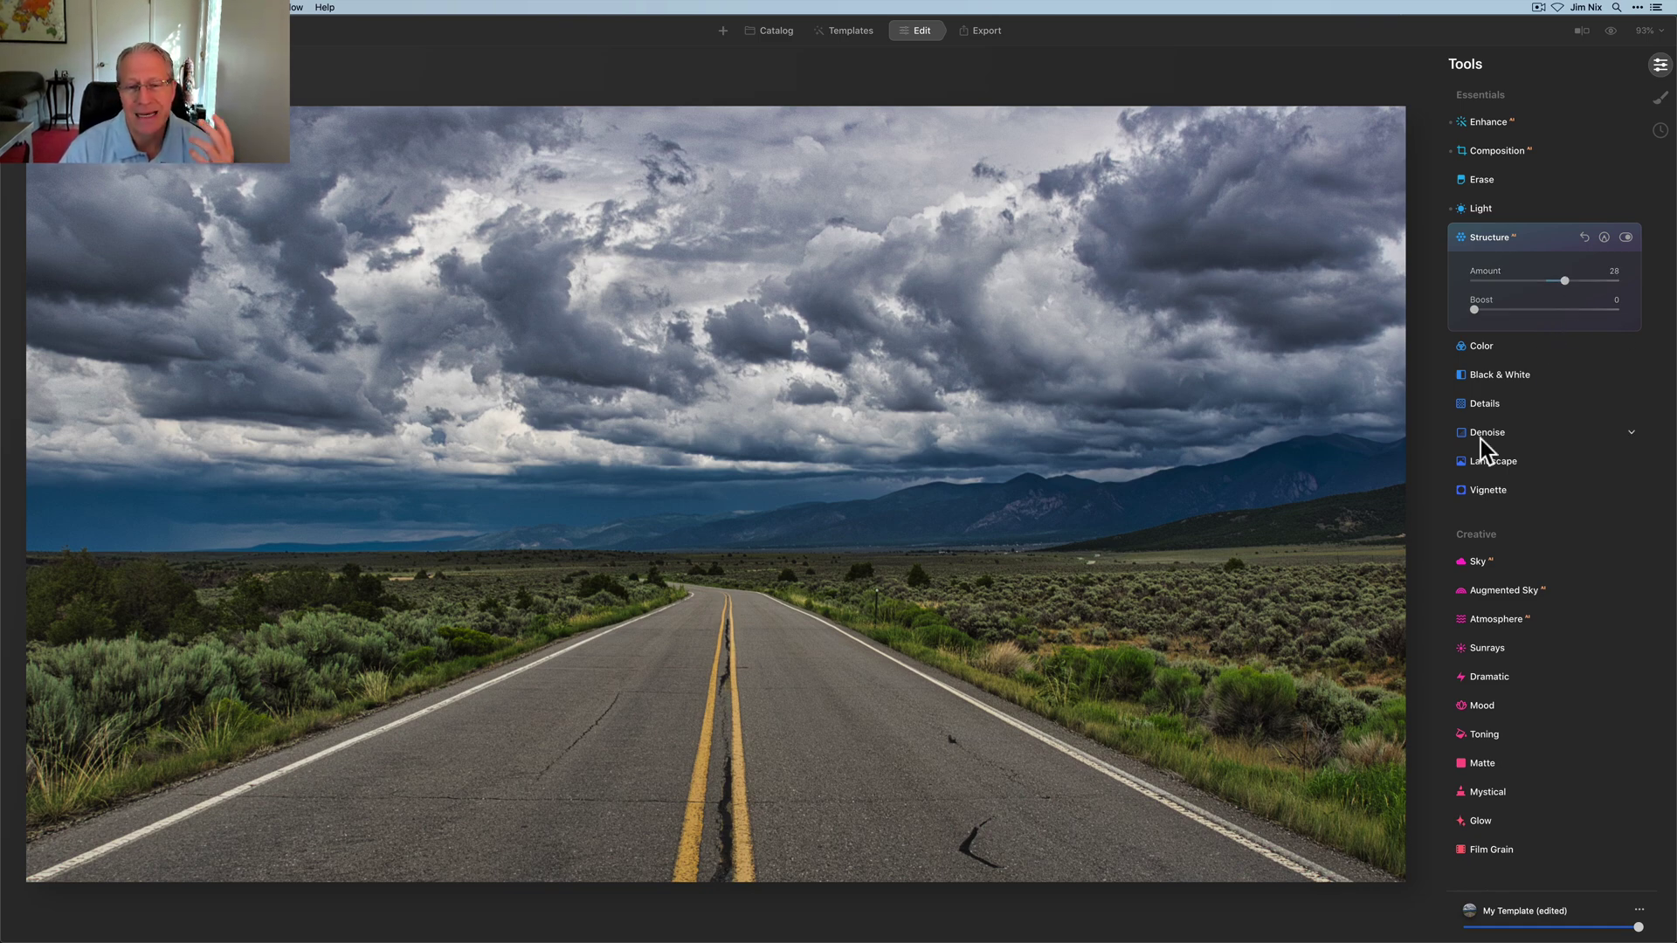
Convert to black and white with Yellow at -26 and Blue at 18, comparing before and after.
{"action": "left_click", "coordinate": [1507, 372]}
{"action": "left_click", "coordinate": [1540, 332]}
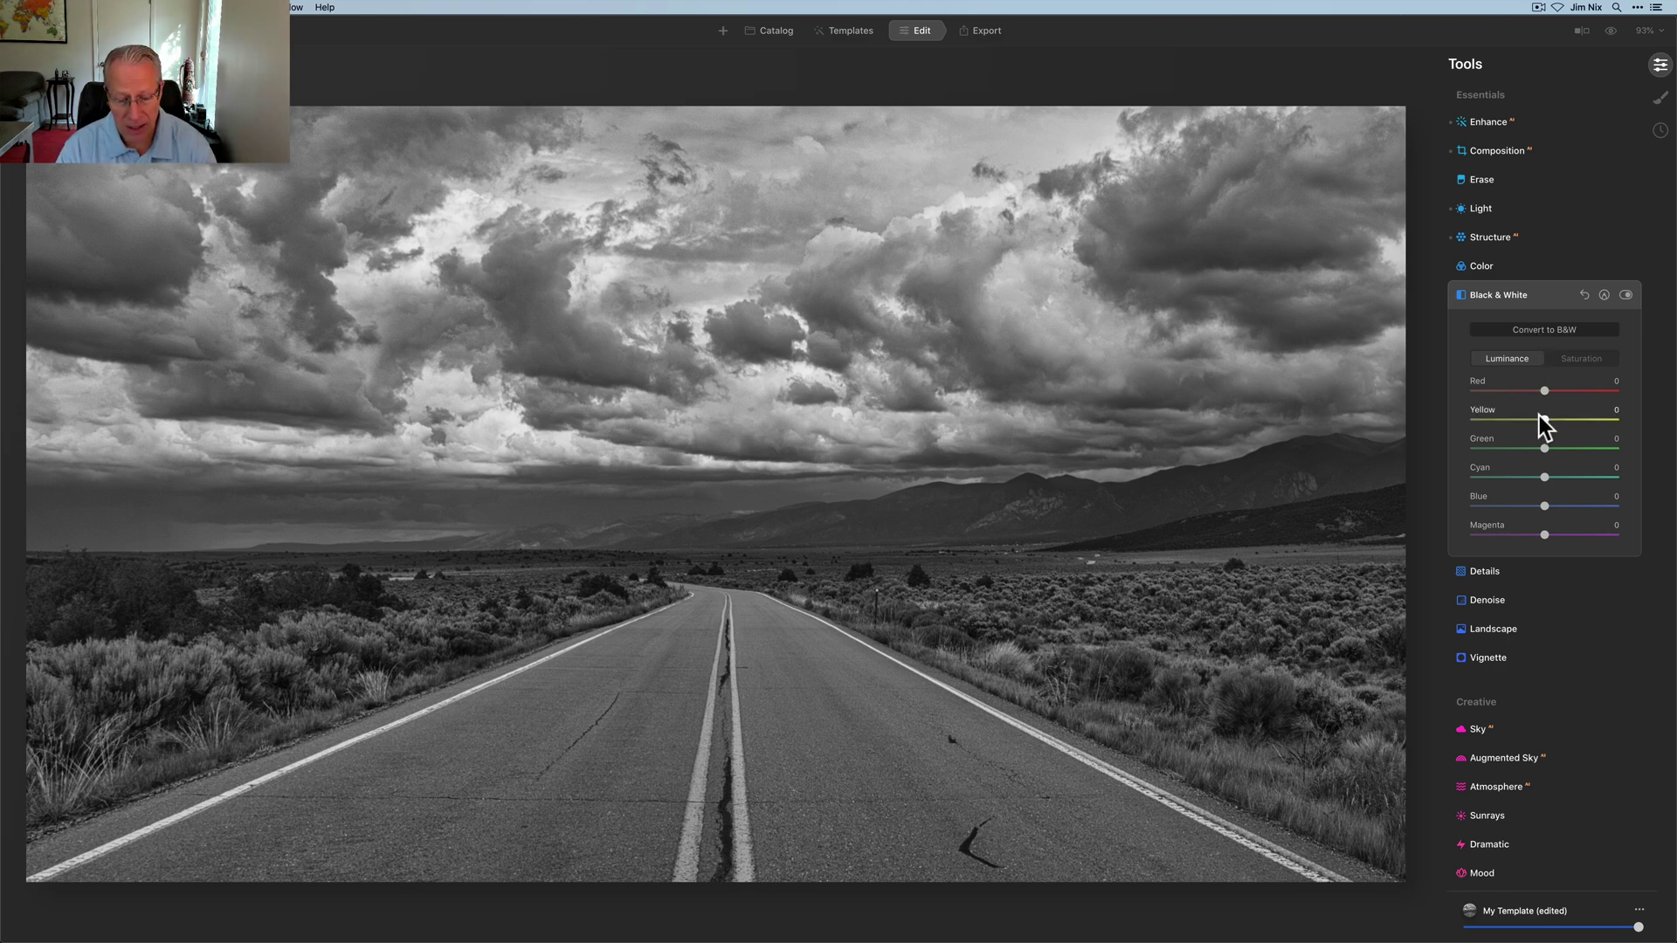
{"action": "left_click_drag", "start_coordinate": [1544, 418], "coordinate": [1538, 417]}
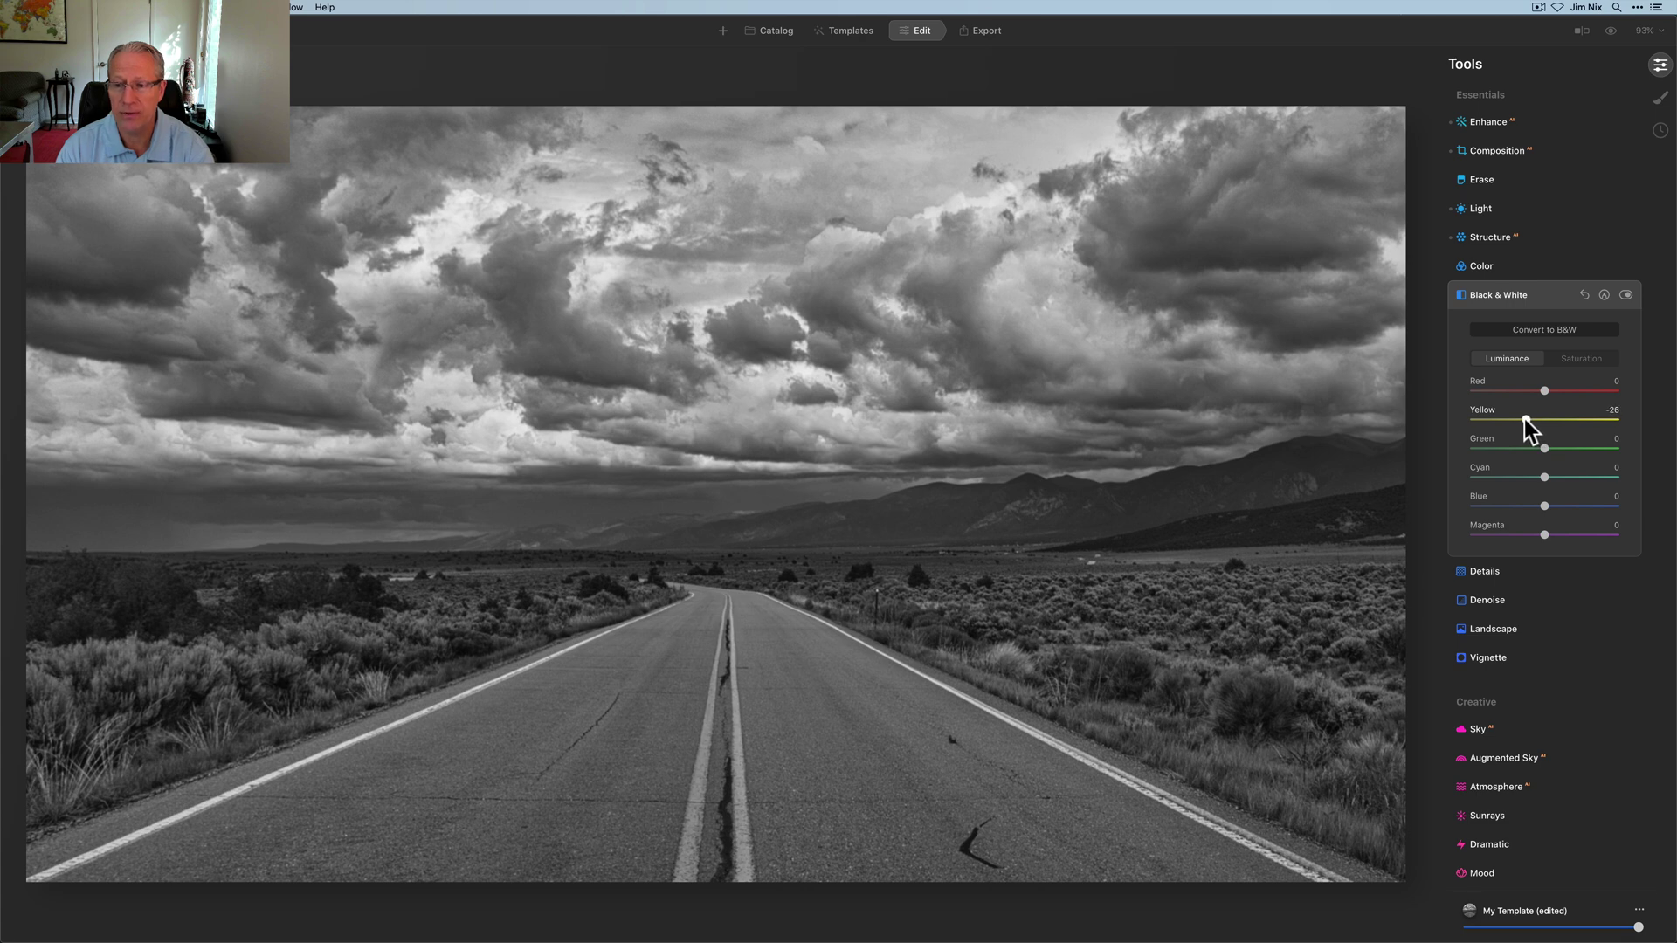
{"action": "left_click_drag", "start_coordinate": [1545, 507], "coordinate": [1557, 507]}
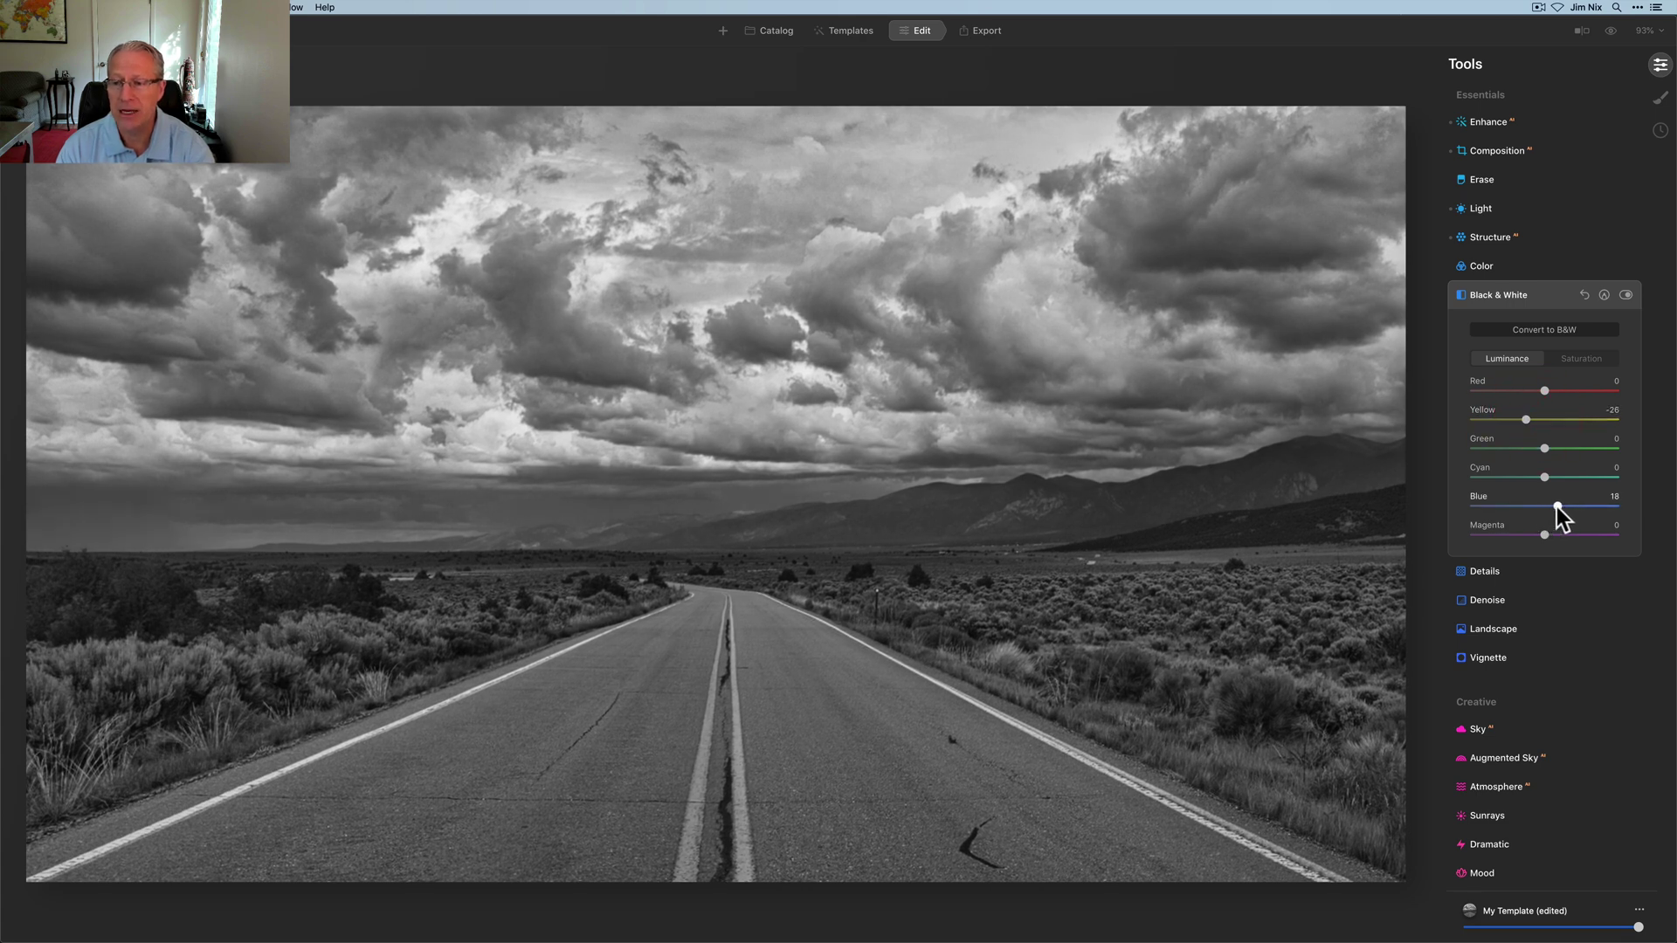
{"action": "left_click", "coordinate": [1558, 506]}
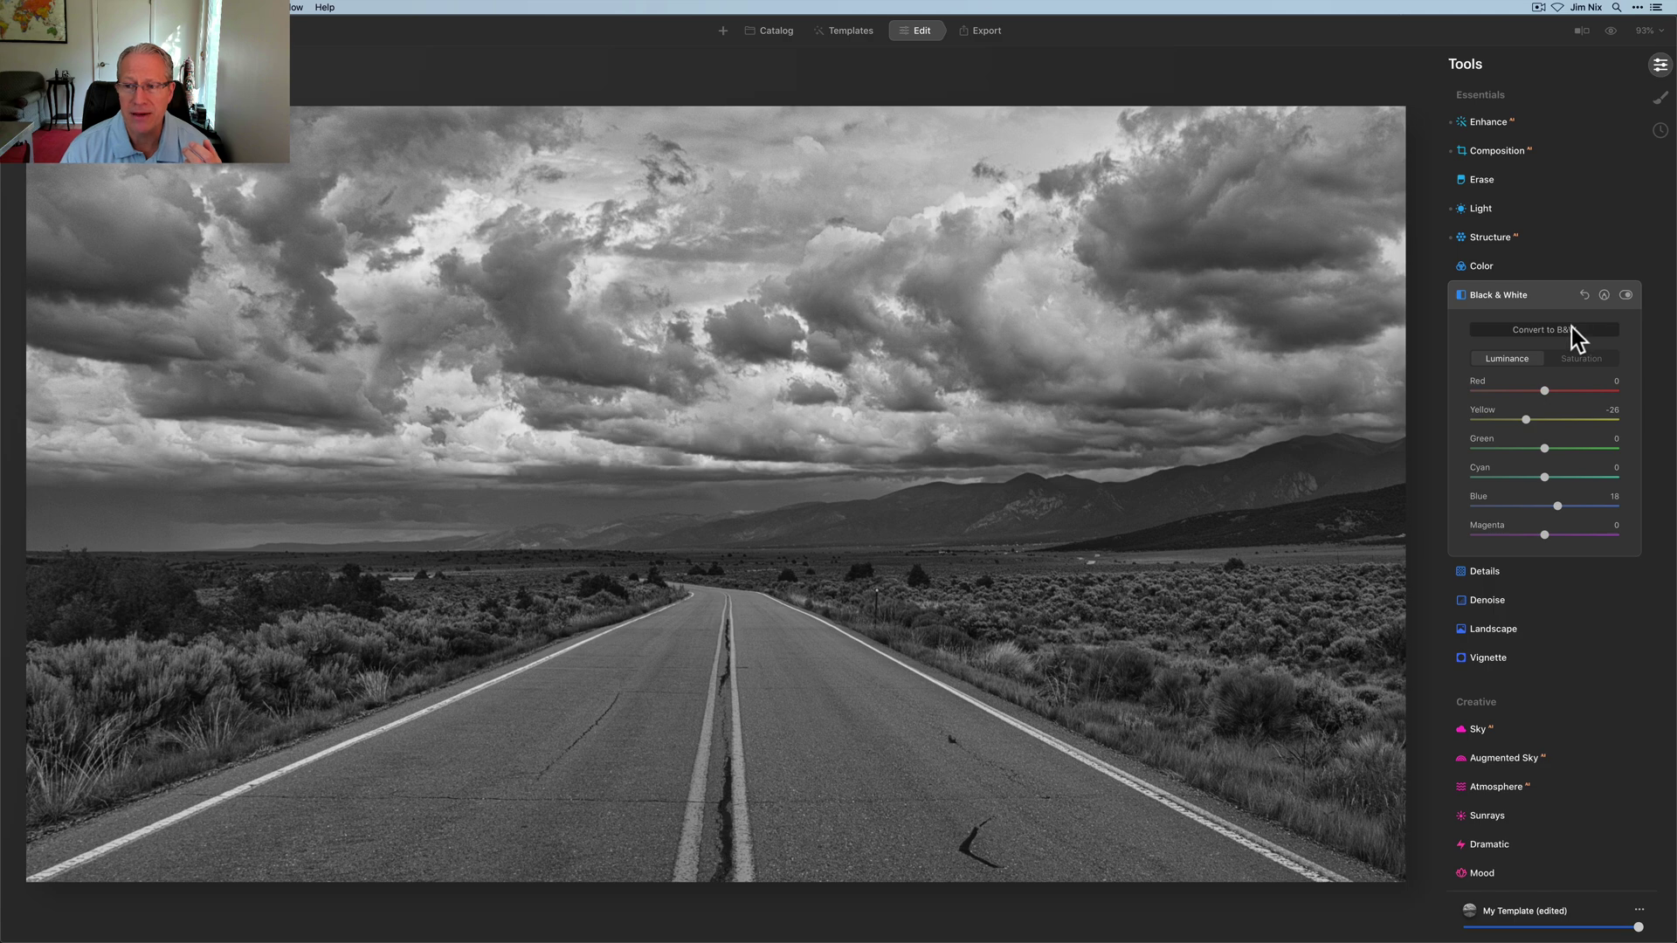
{"action": "left_click", "coordinate": [1626, 295]}
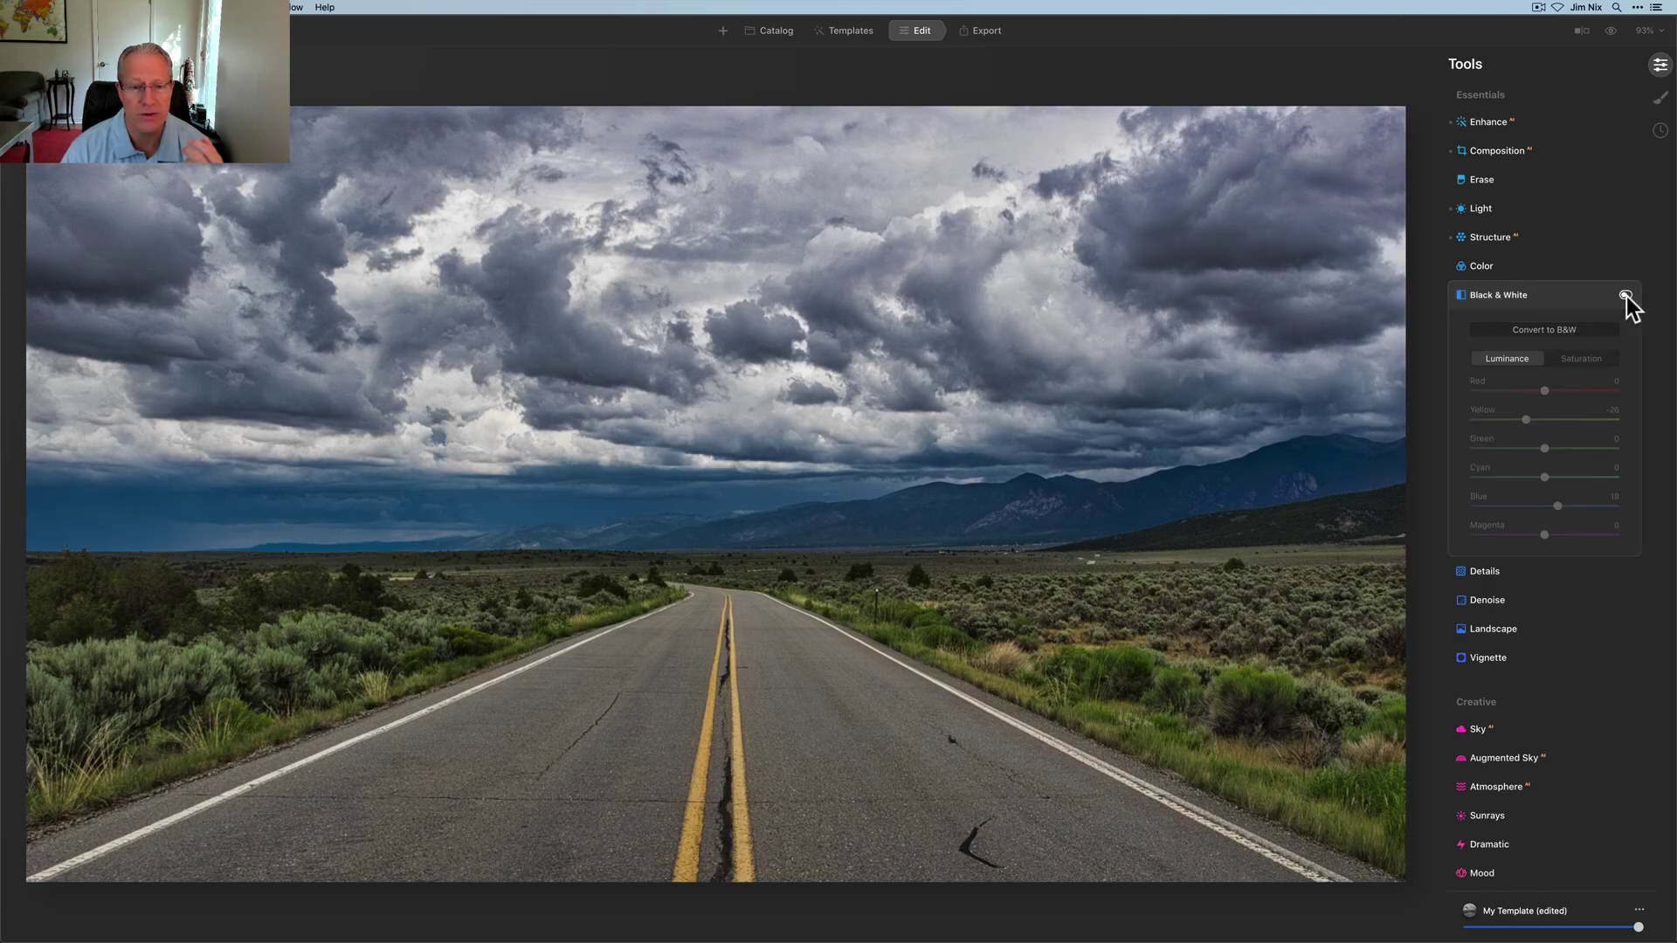
{"action": "left_click", "coordinate": [1626, 296]}
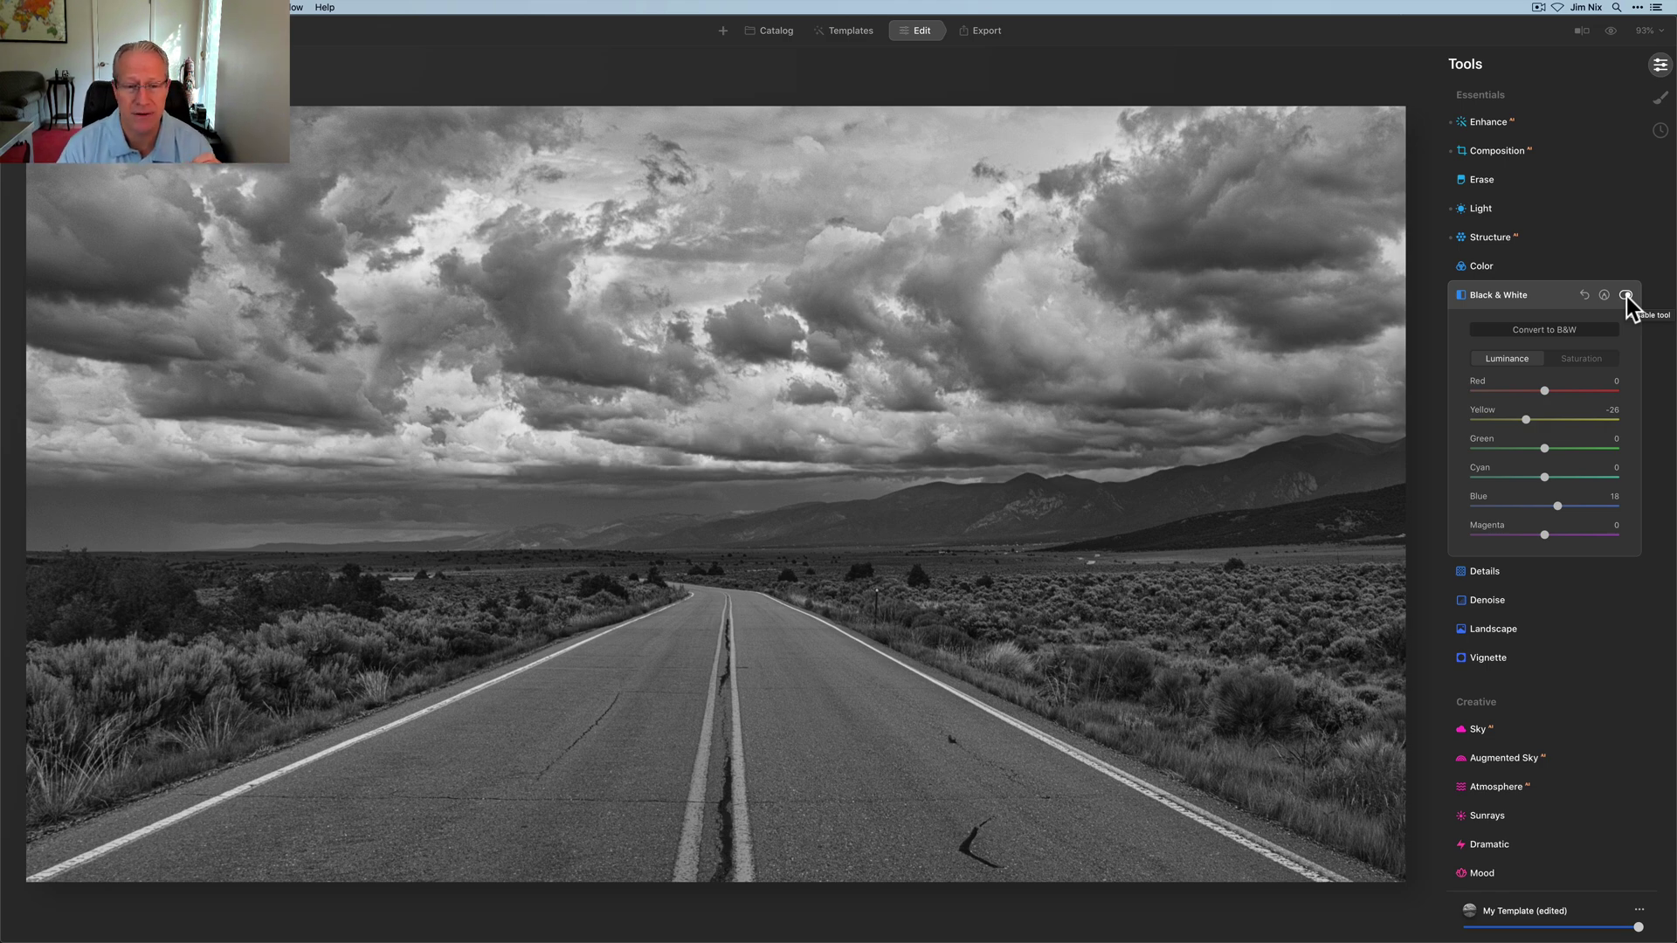
{"action": "left_click", "coordinate": [1485, 600]}
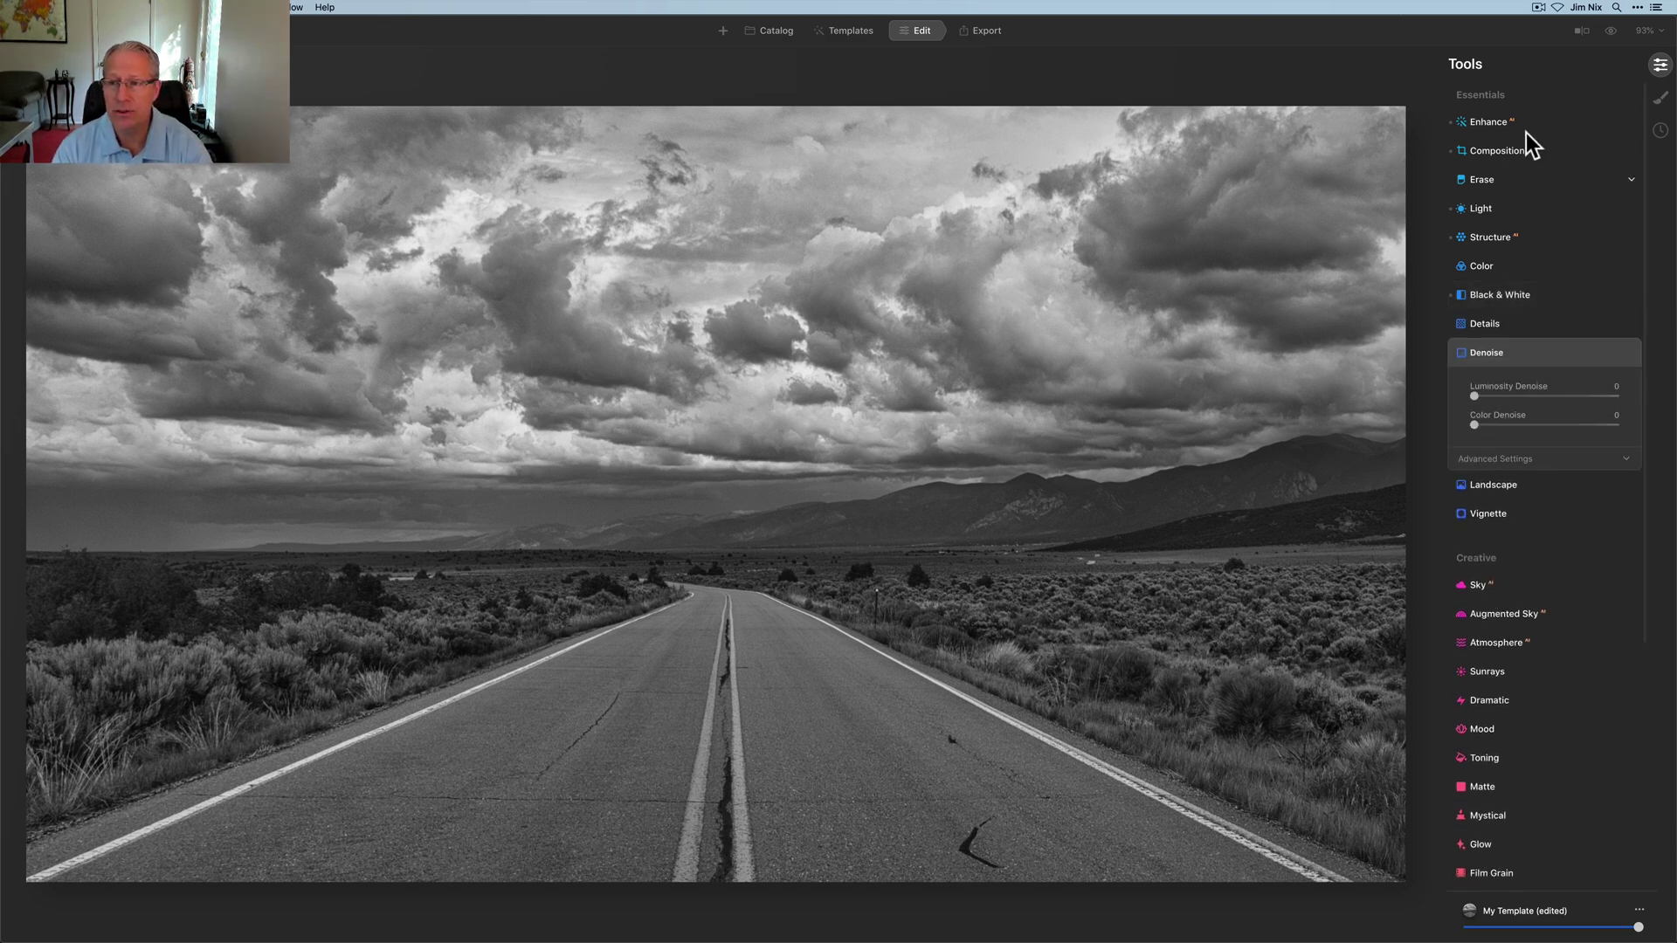
Set Luminosity Denoise to 43, checking the result at 200% zoom before fitting back.
{"action": "left_click", "coordinate": [1645, 31]}
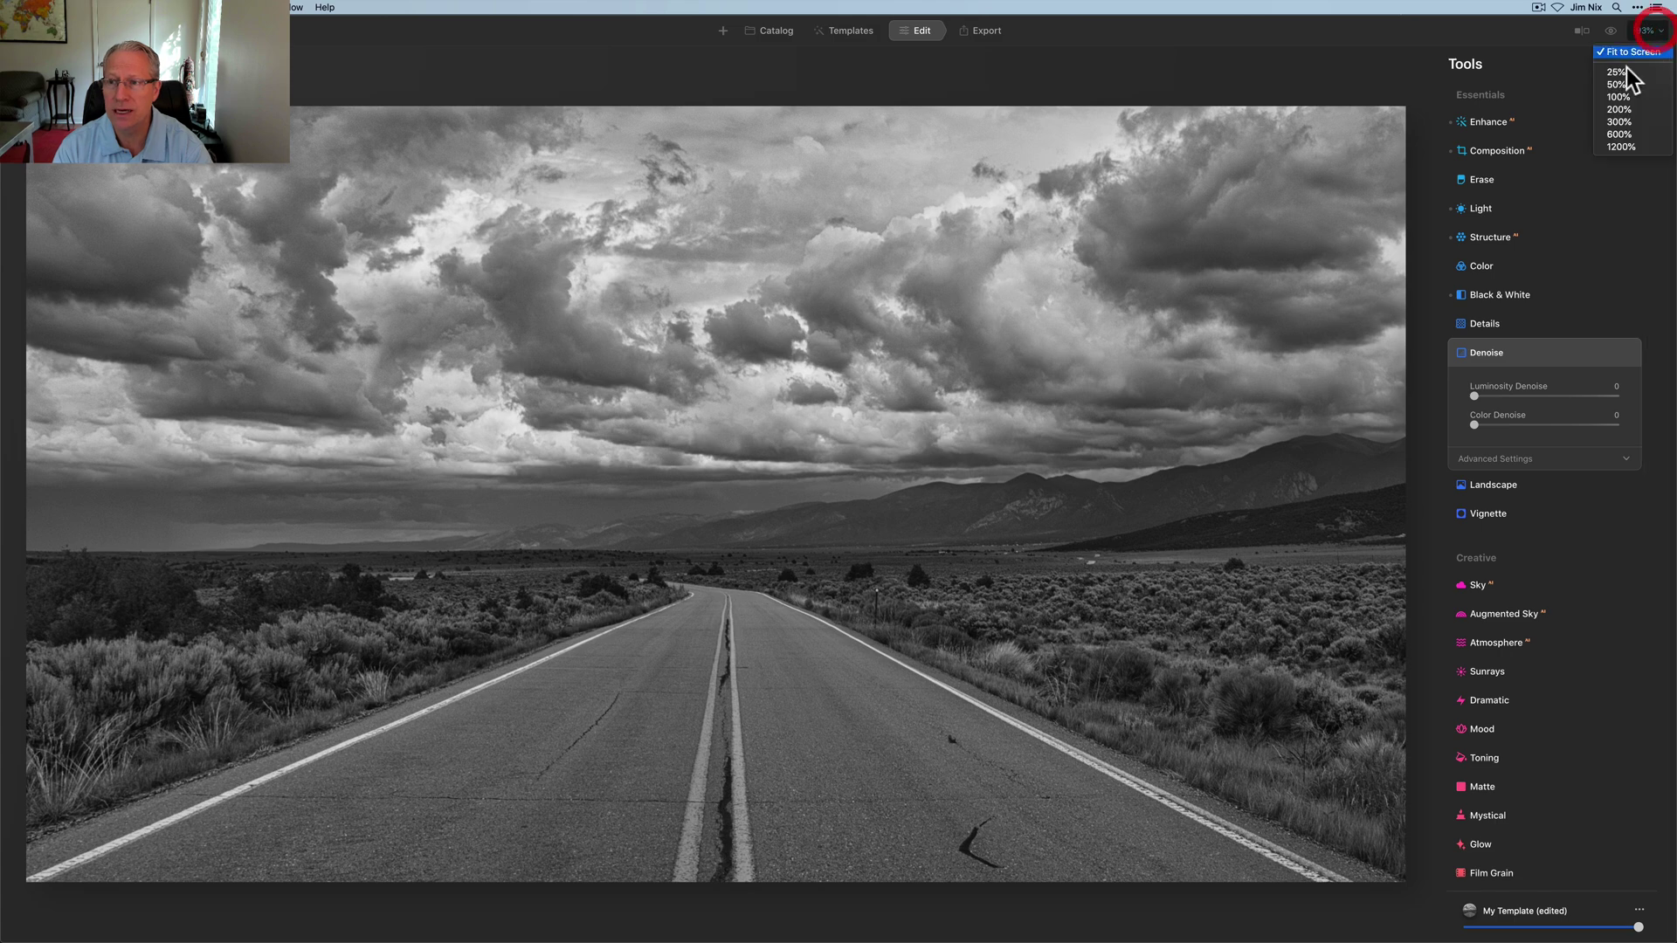
{"action": "left_click", "coordinate": [1604, 109]}
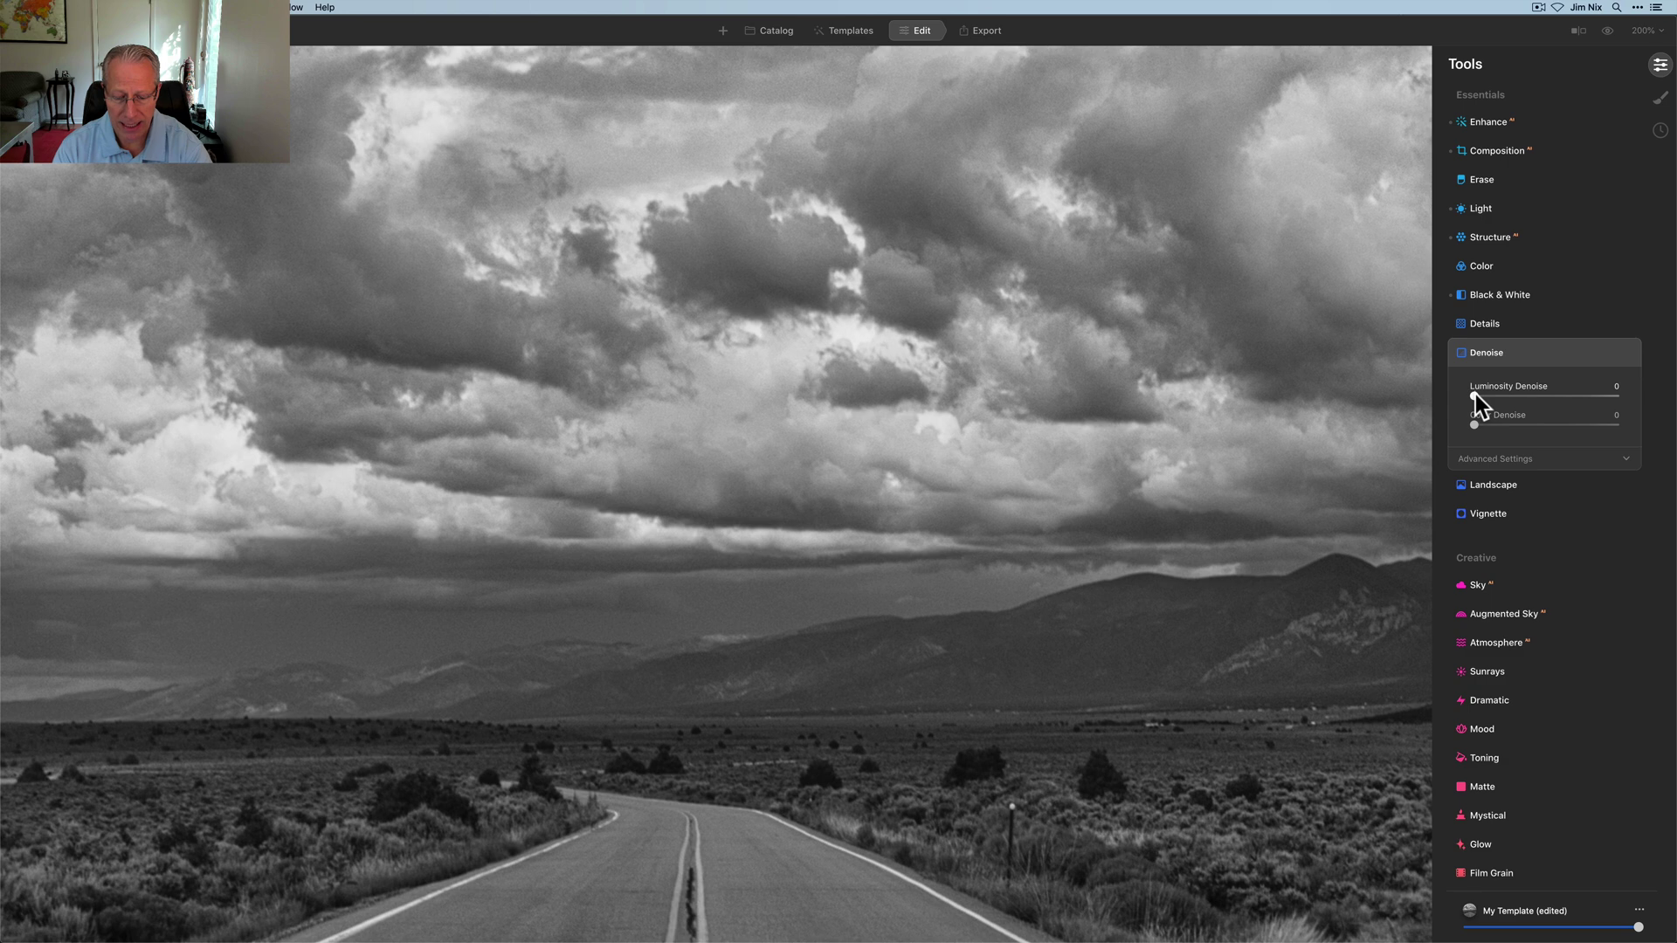
{"action": "left_click_drag", "start_coordinate": [1476, 394], "coordinate": [1525, 395]}
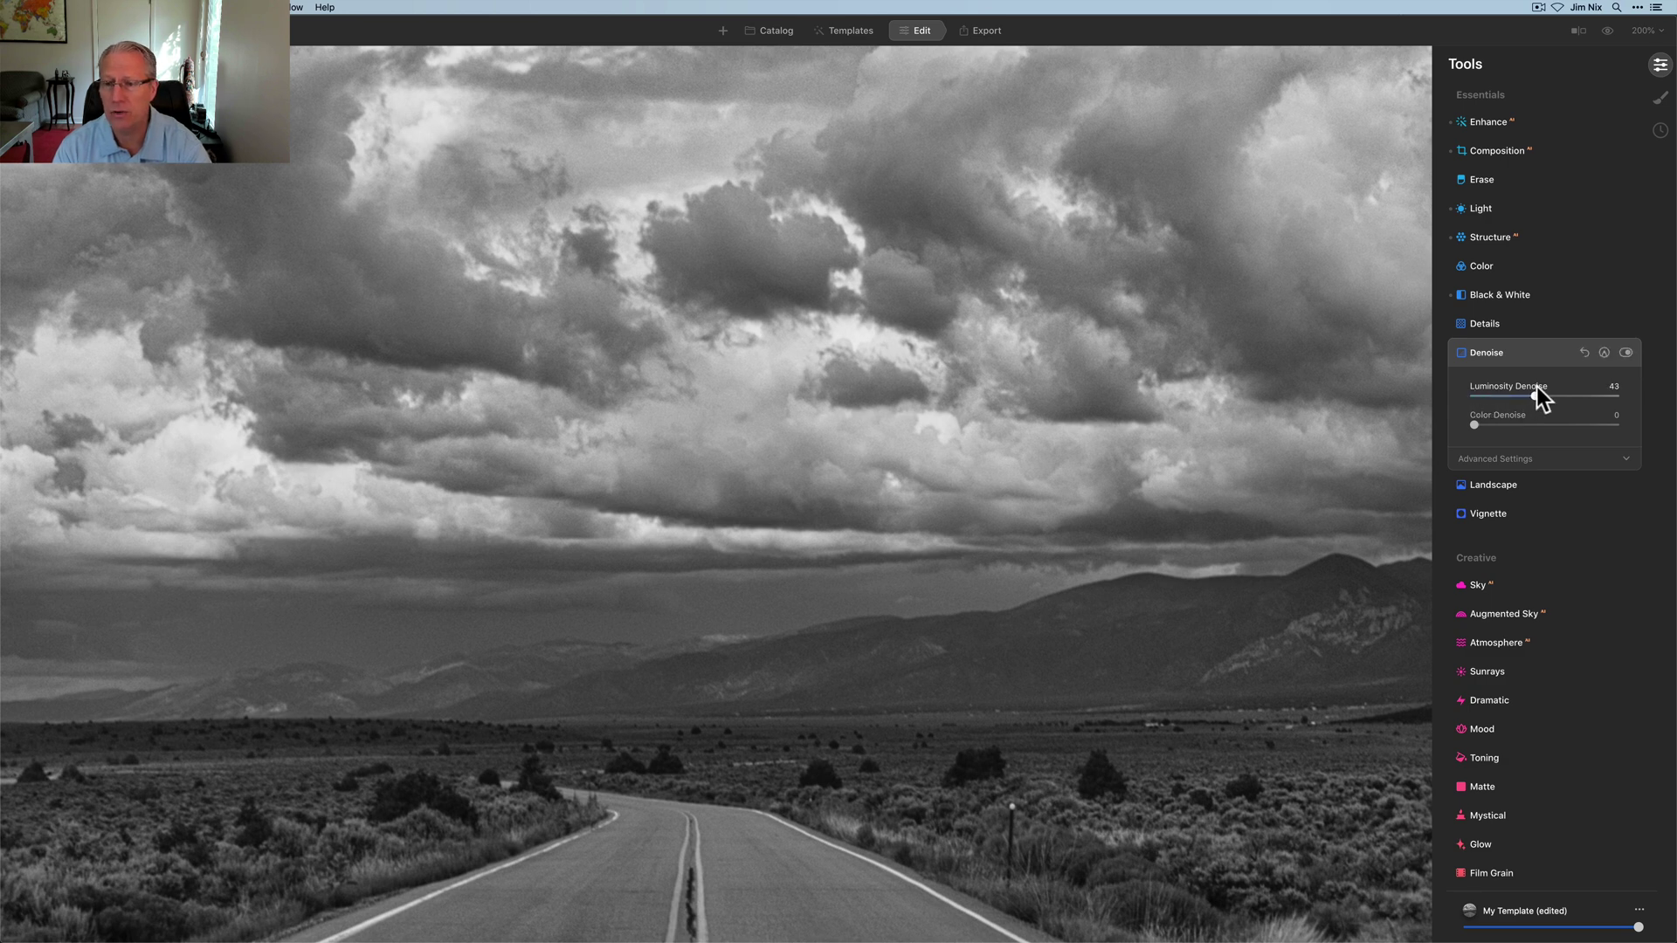
{"action": "left_click", "coordinate": [1625, 353]}
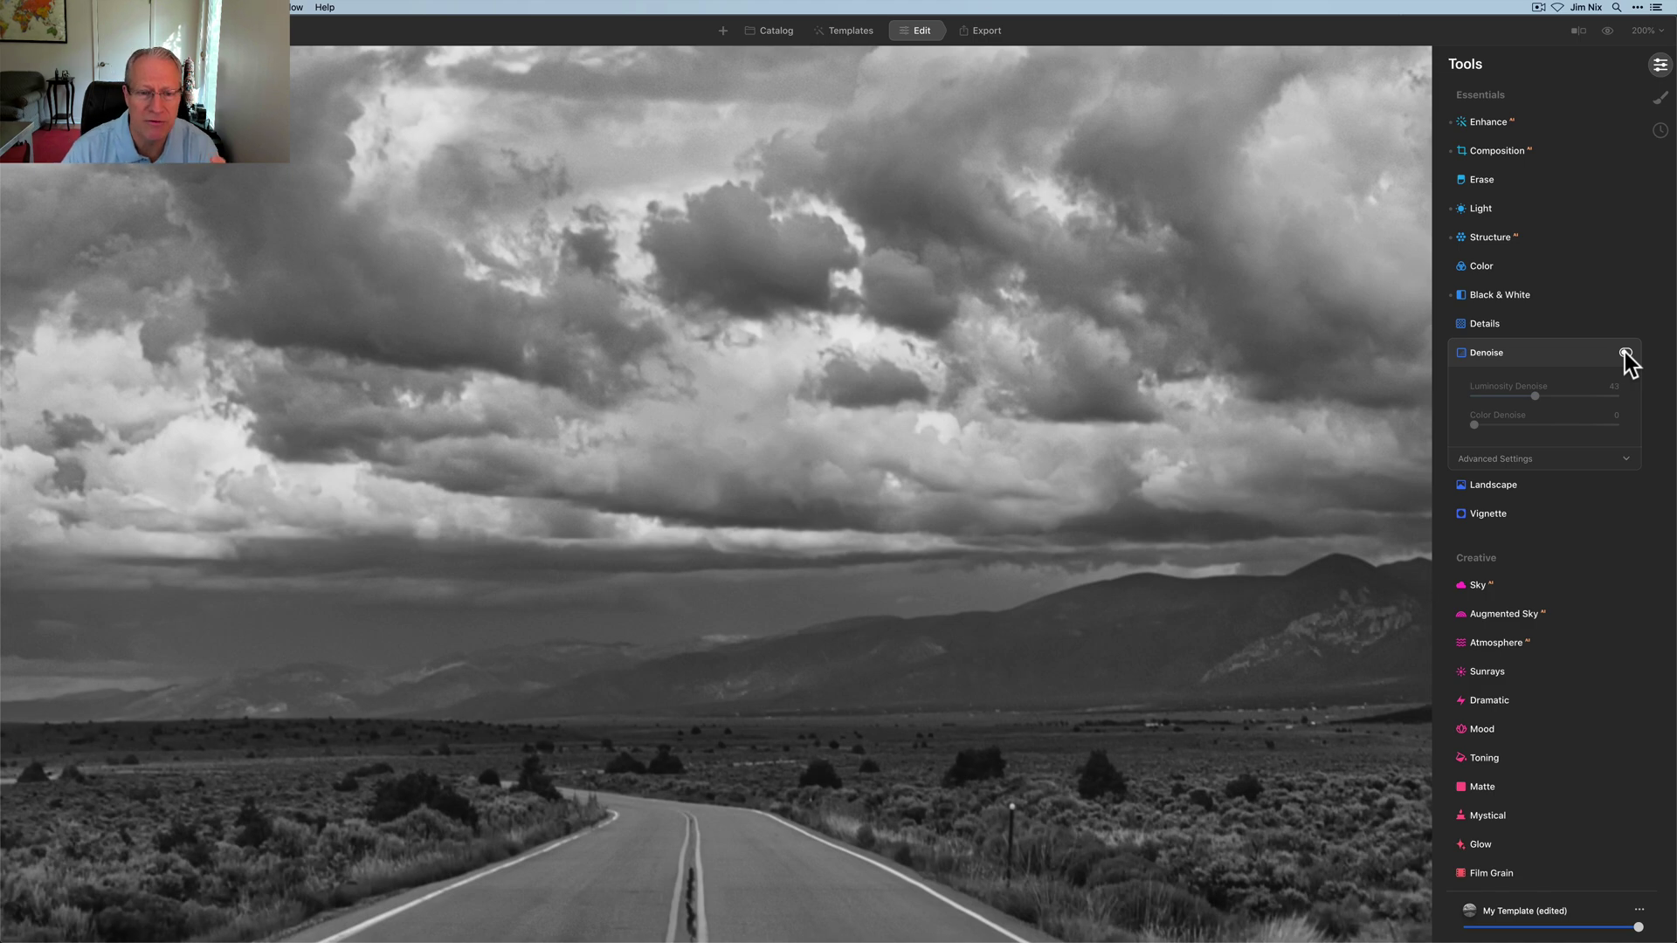
{"action": "left_click", "coordinate": [1624, 353]}
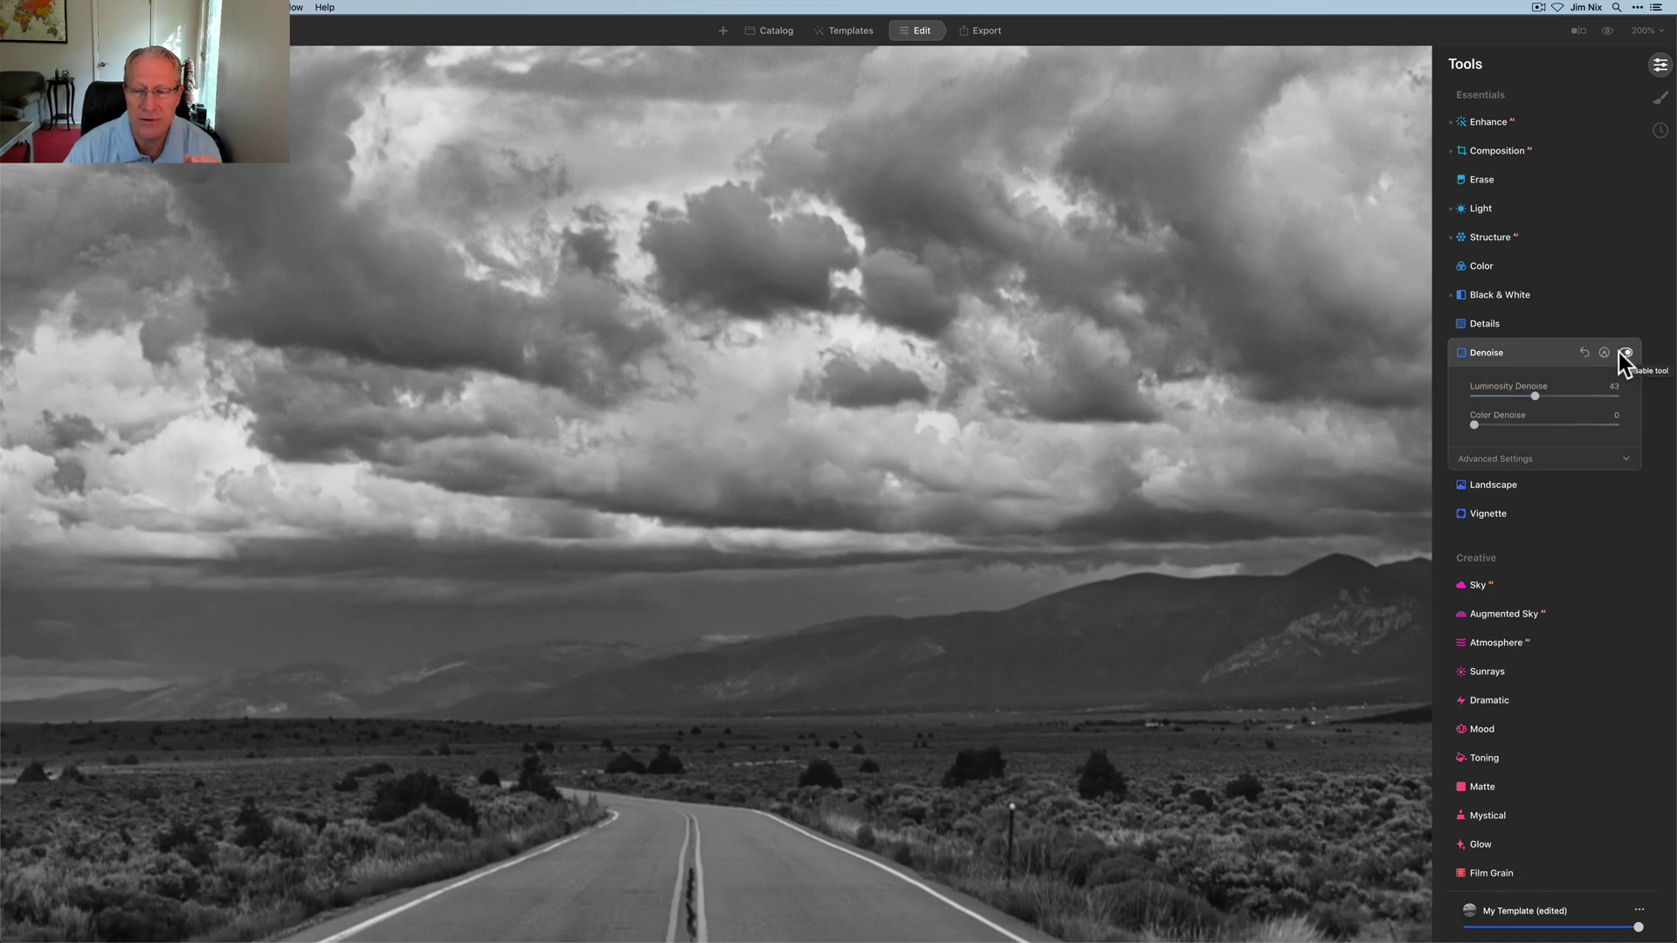
{"action": "key", "text": "super+0"}
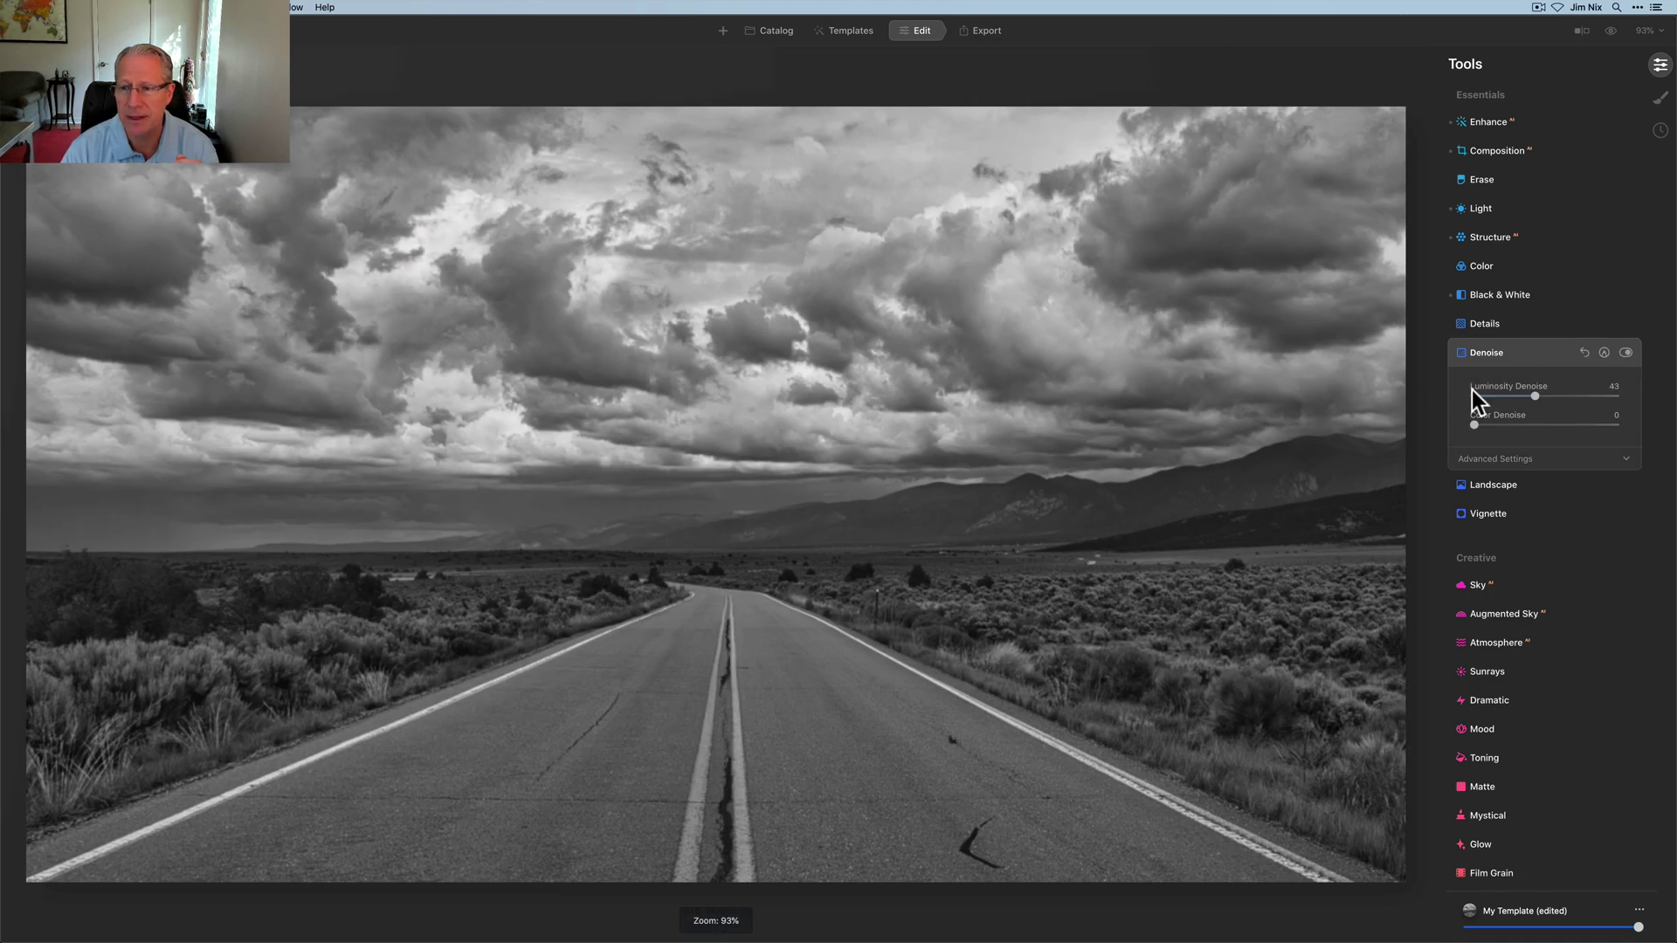
{"action": "left_click", "coordinate": [1539, 358]}
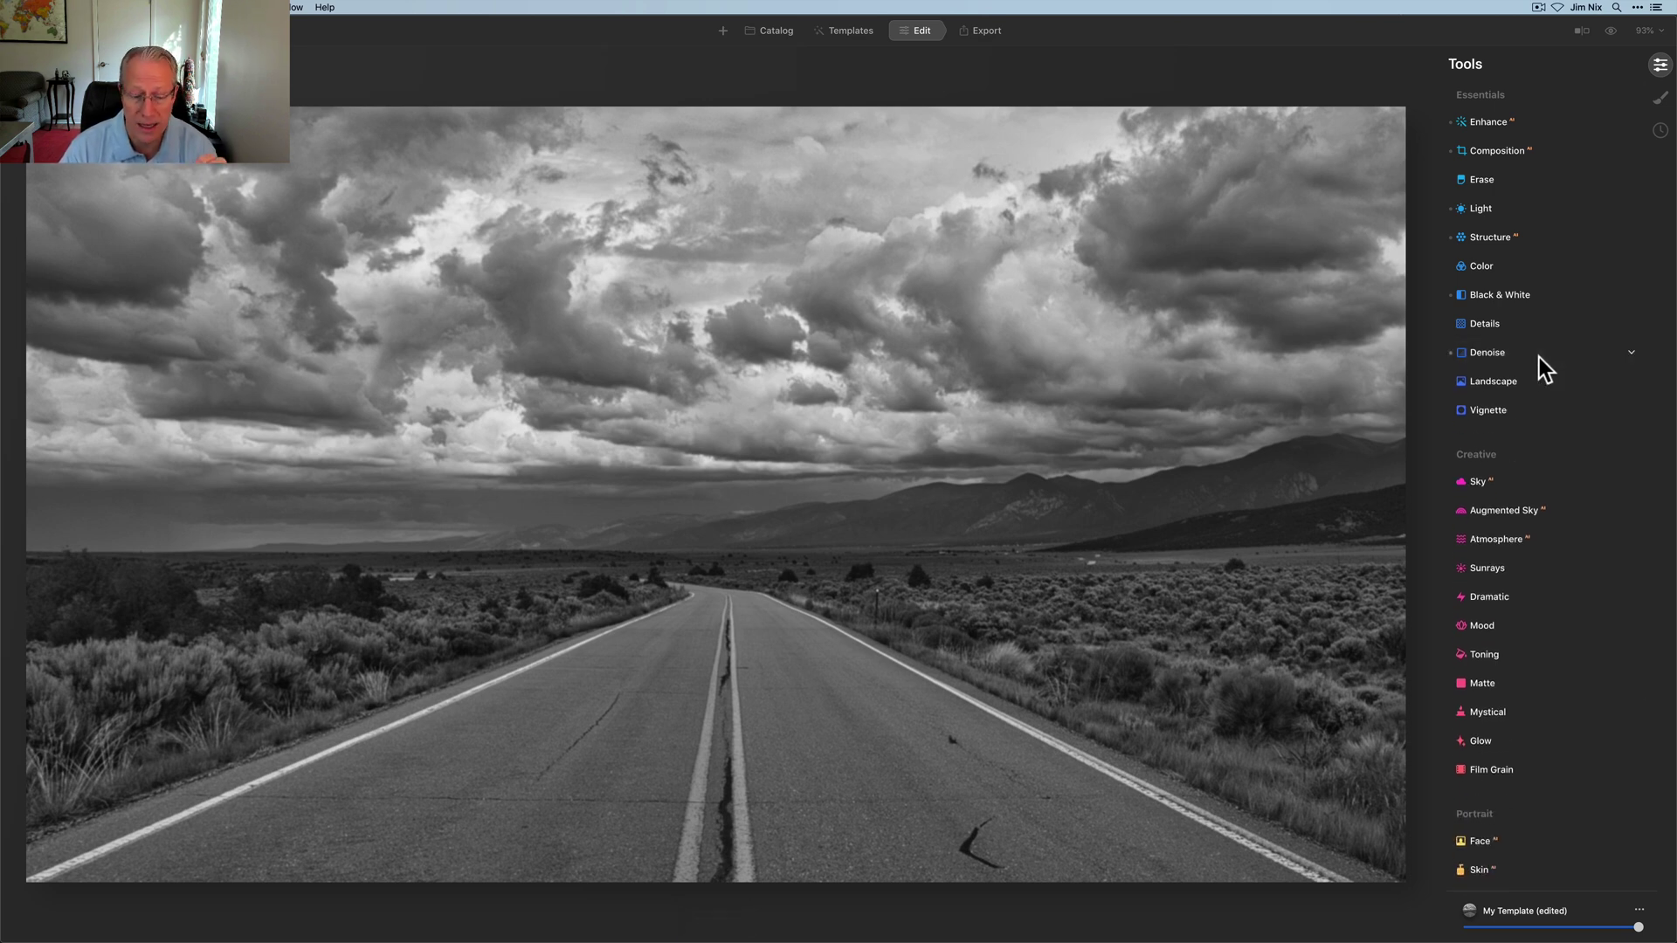
Set Details Small and Medium to 31 and Large to 19, painting the mask over the road only.
{"action": "left_click", "coordinate": [1496, 323]}
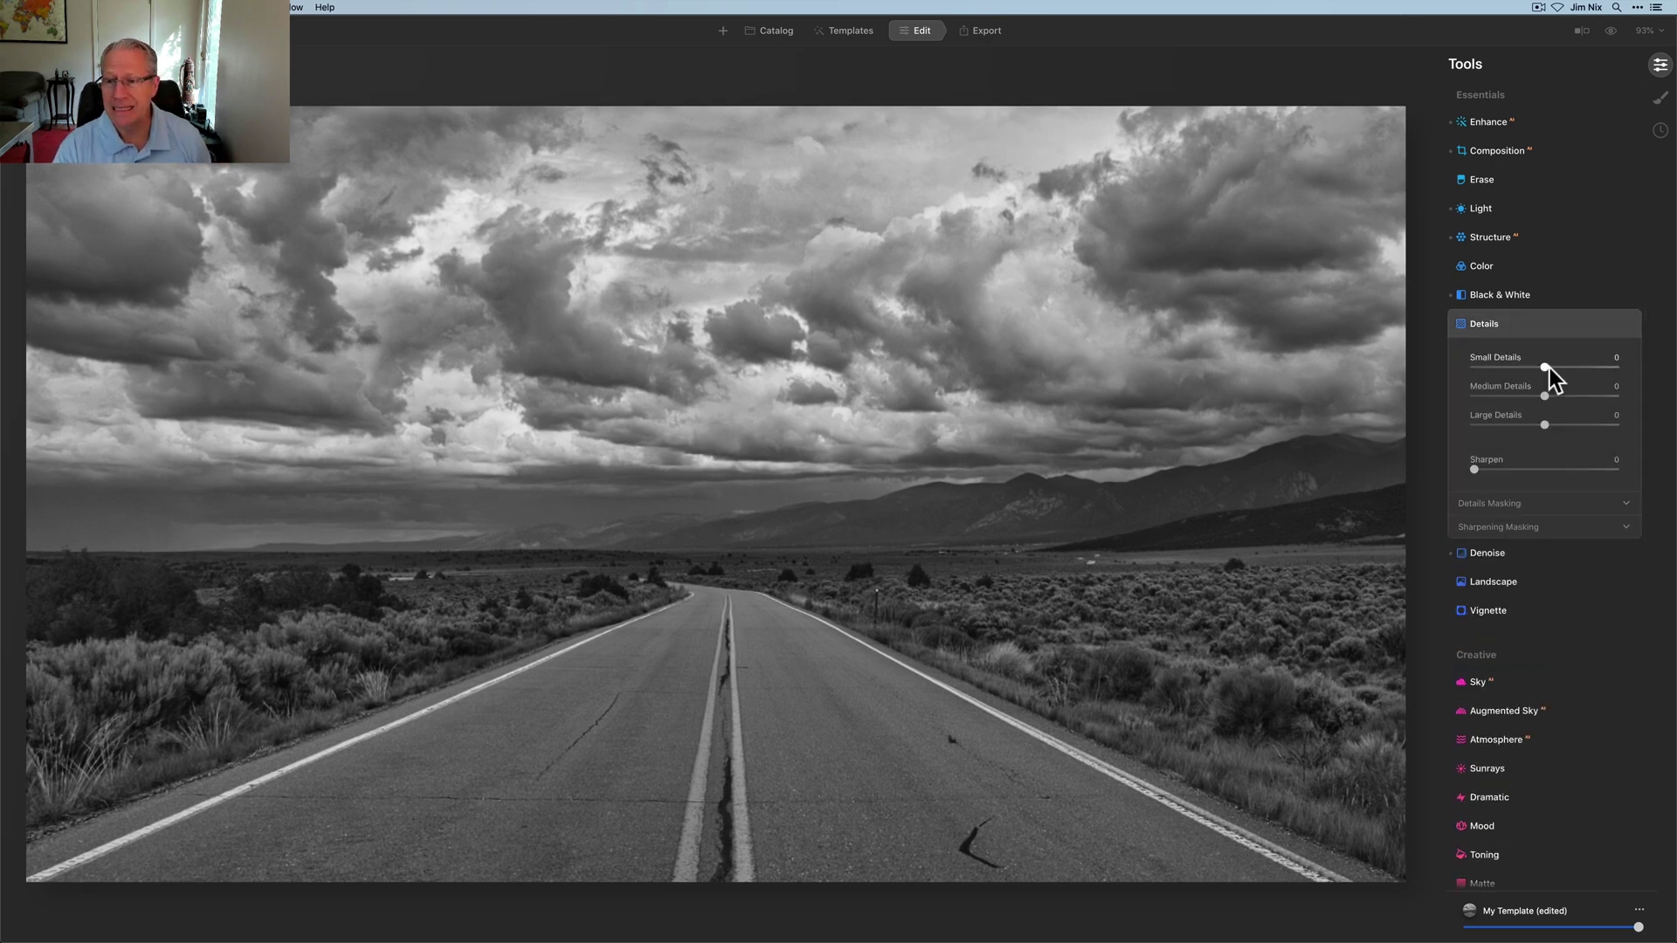
{"action": "left_click_drag", "start_coordinate": [1545, 366], "coordinate": [1564, 395]}
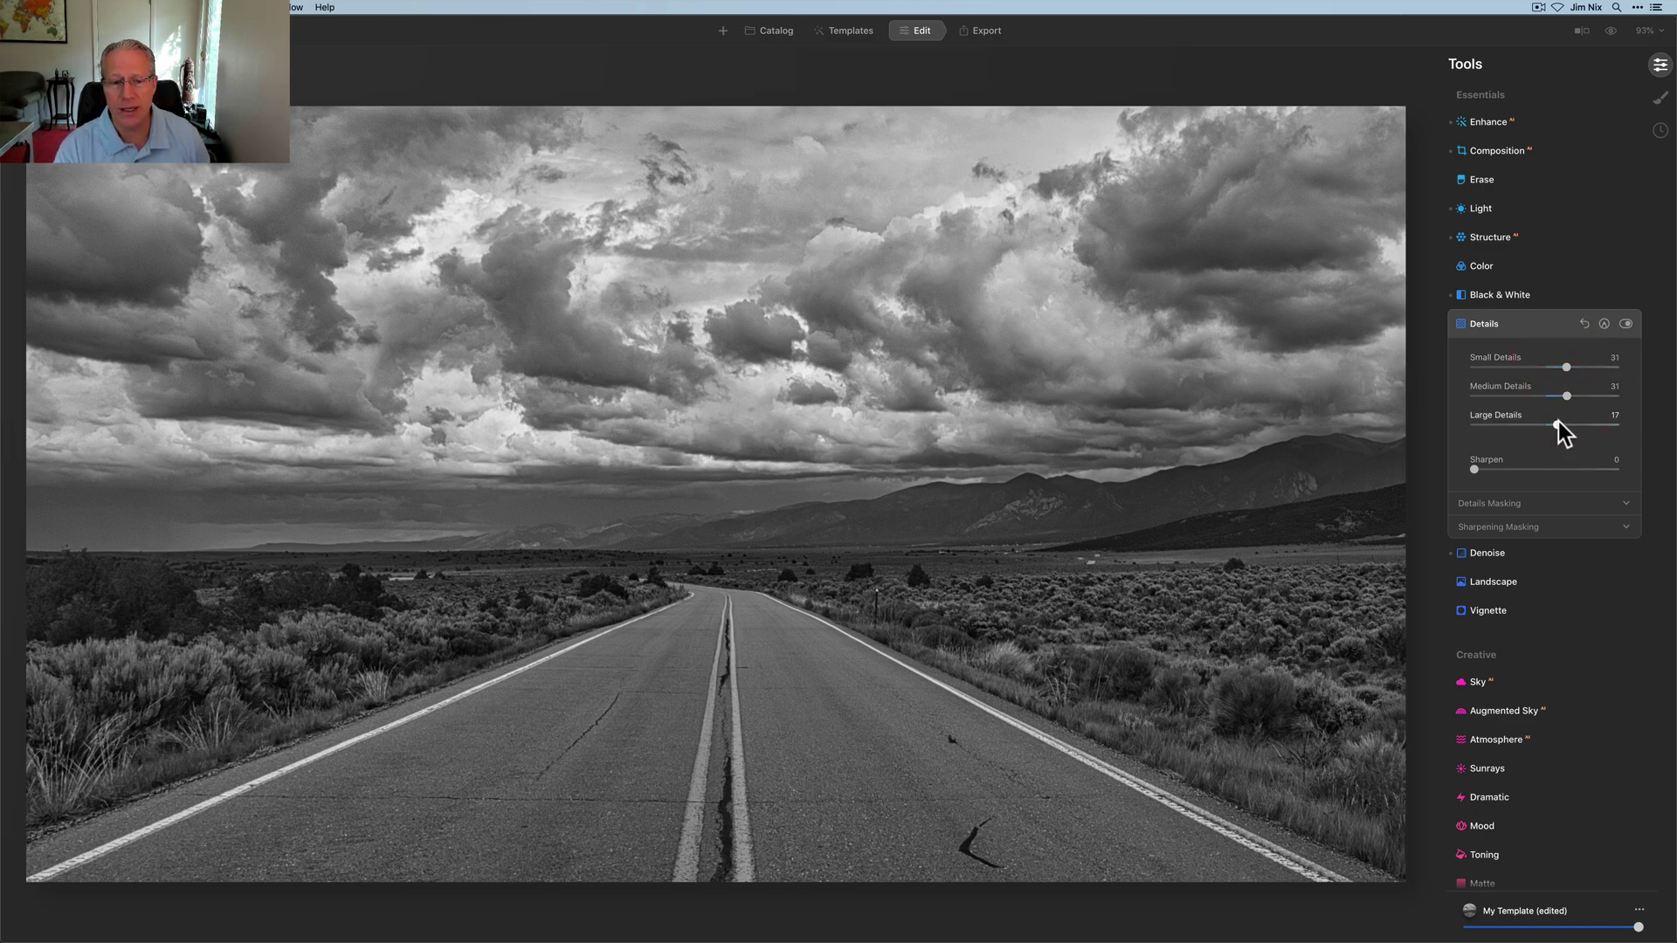
{"action": "left_click", "coordinate": [1604, 323]}
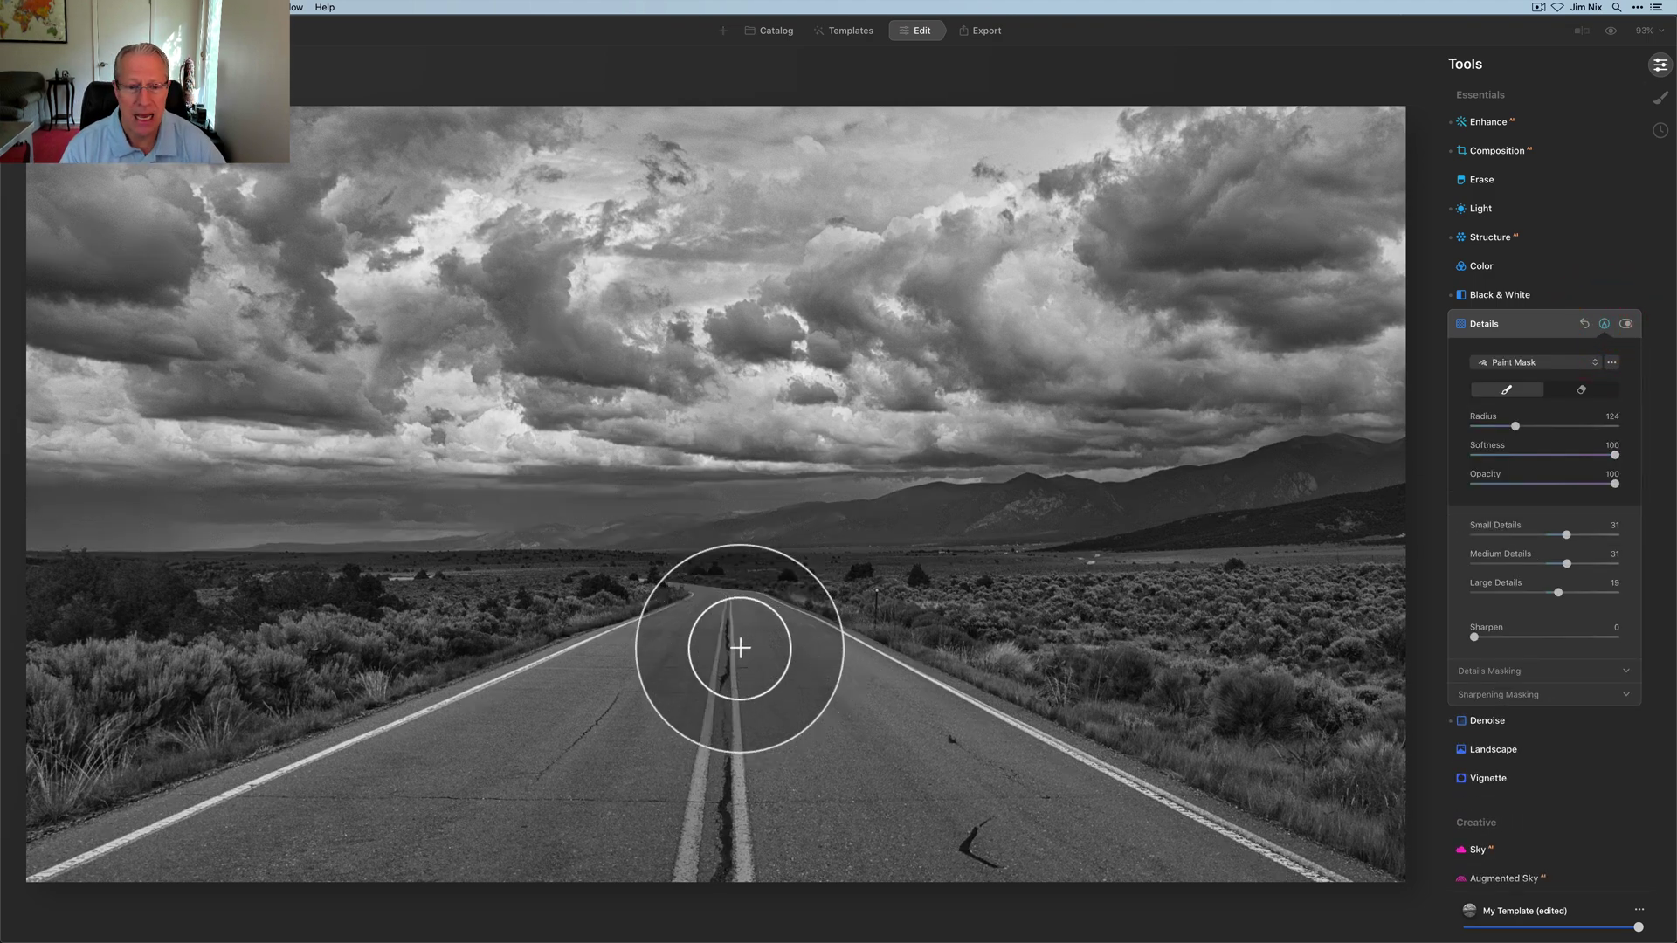
{"action": "left_click_drag", "start_coordinate": [737, 637], "coordinate": [773, 651]}
{"action": "mouse_move", "coordinate": [864, 678]}
{"action": "left_mouse_down"}
{"action": "mouse_move", "coordinate": [962, 730]}
{"action": "mouse_move", "coordinate": [1362, 860]}
{"action": "left_mouse_up"}
{"action": "mouse_move", "coordinate": [1070, 835]}
{"action": "left_mouse_down"}
{"action": "mouse_move", "coordinate": [987, 827]}
{"action": "mouse_move", "coordinate": [1109, 885]}
{"action": "mouse_move", "coordinate": [873, 777]}
{"action": "mouse_move", "coordinate": [1034, 807]}
{"action": "mouse_move", "coordinate": [715, 691]}
{"action": "mouse_move", "coordinate": [710, 609]}
{"action": "mouse_move", "coordinate": [487, 712]}
{"action": "mouse_move", "coordinate": [23, 878]}
{"action": "mouse_move", "coordinate": [338, 869]}
{"action": "mouse_move", "coordinate": [727, 696]}
{"action": "mouse_move", "coordinate": [617, 751]}
{"action": "mouse_move", "coordinate": [432, 787]}
{"action": "mouse_move", "coordinate": [359, 821]}
{"action": "left_mouse_up"}
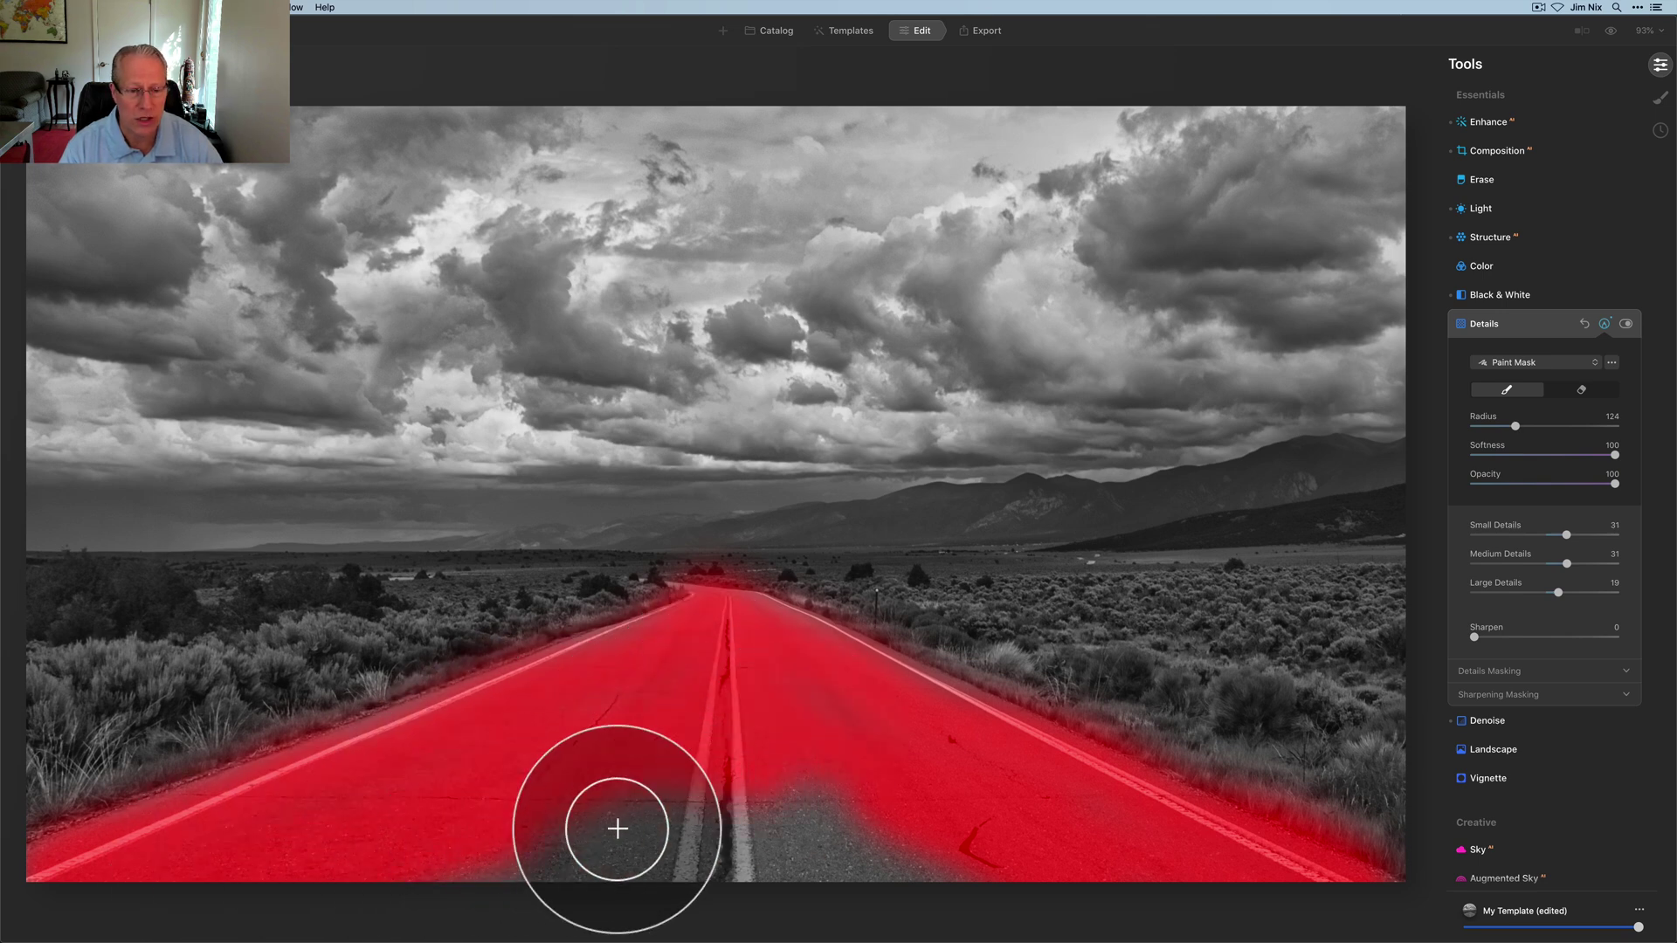
{"action": "mouse_move", "coordinate": [617, 829]}
{"action": "left_mouse_down"}
{"action": "mouse_move", "coordinate": [651, 741]}
{"action": "mouse_move", "coordinate": [783, 674]}
{"action": "mouse_move", "coordinate": [938, 850]}
{"action": "mouse_move", "coordinate": [742, 777]}
{"action": "mouse_move", "coordinate": [941, 862]}
{"action": "mouse_move", "coordinate": [517, 854]}
{"action": "left_mouse_up"}
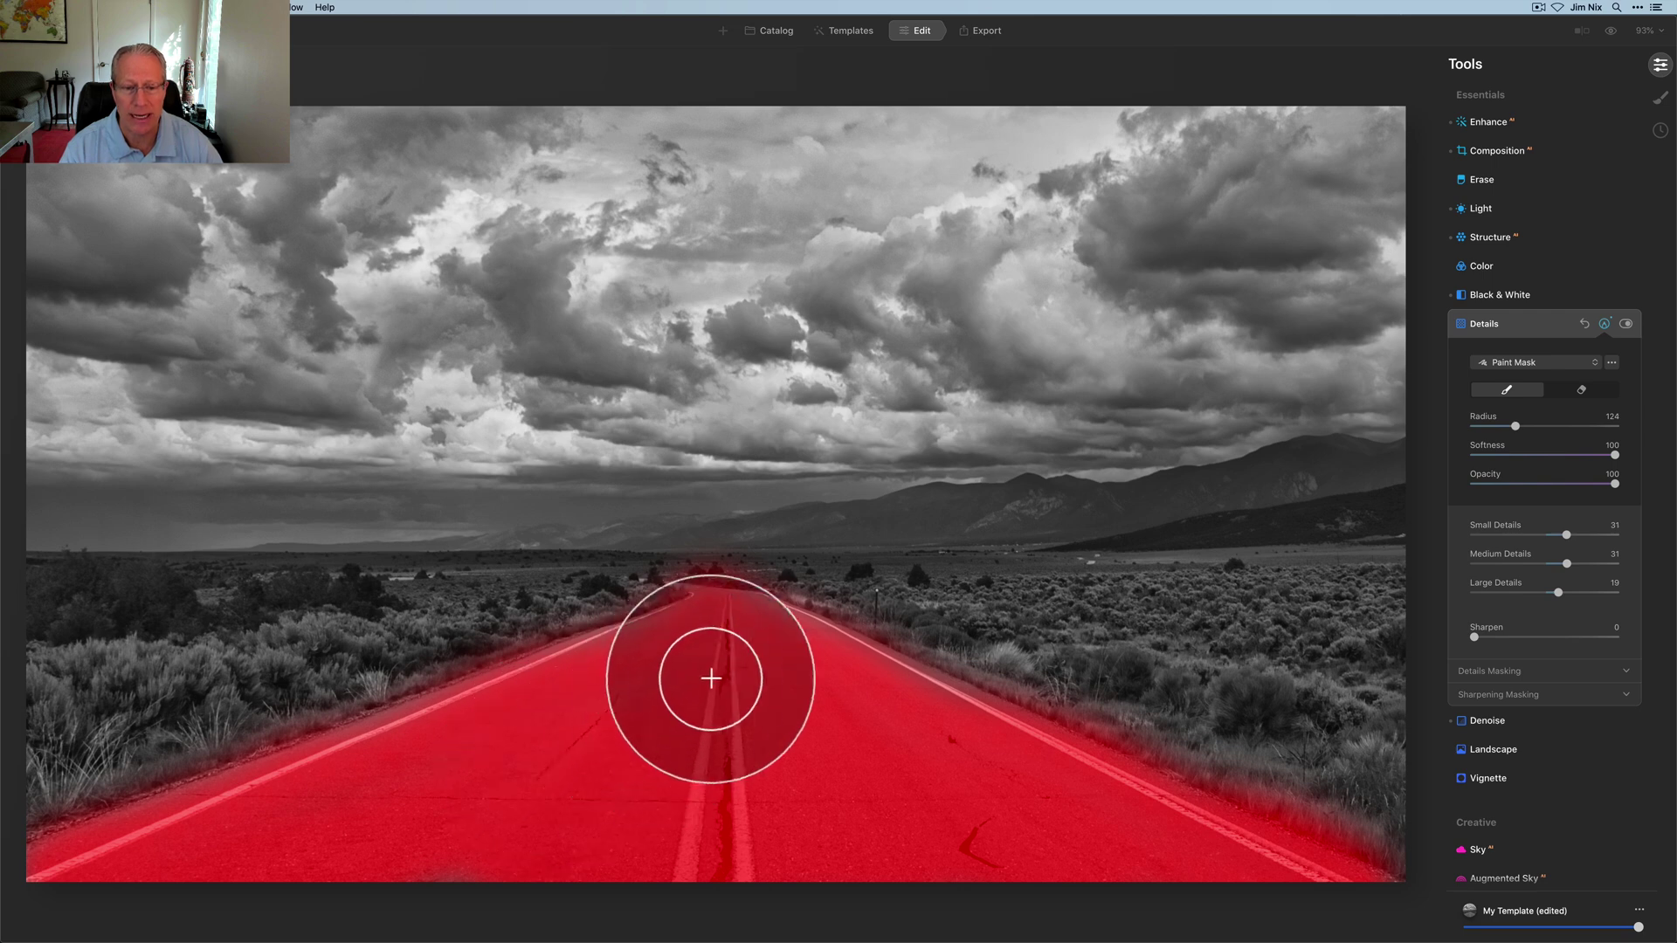
{"action": "left_click", "coordinate": [792, 728]}
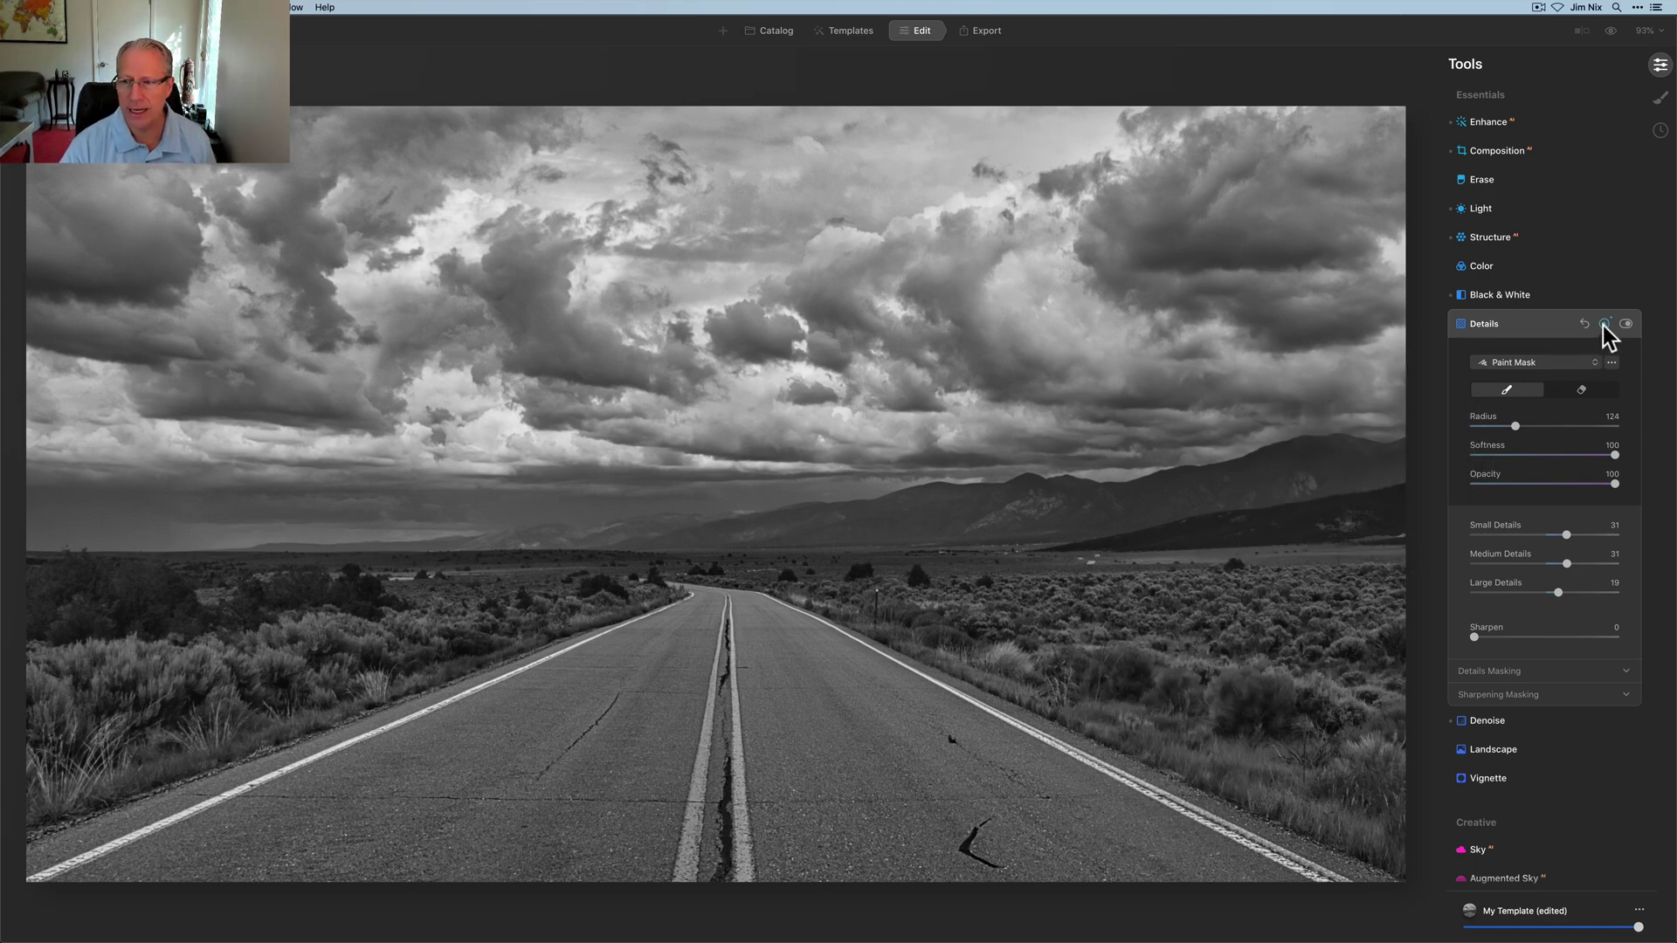
{"action": "left_click", "coordinate": [1512, 323]}
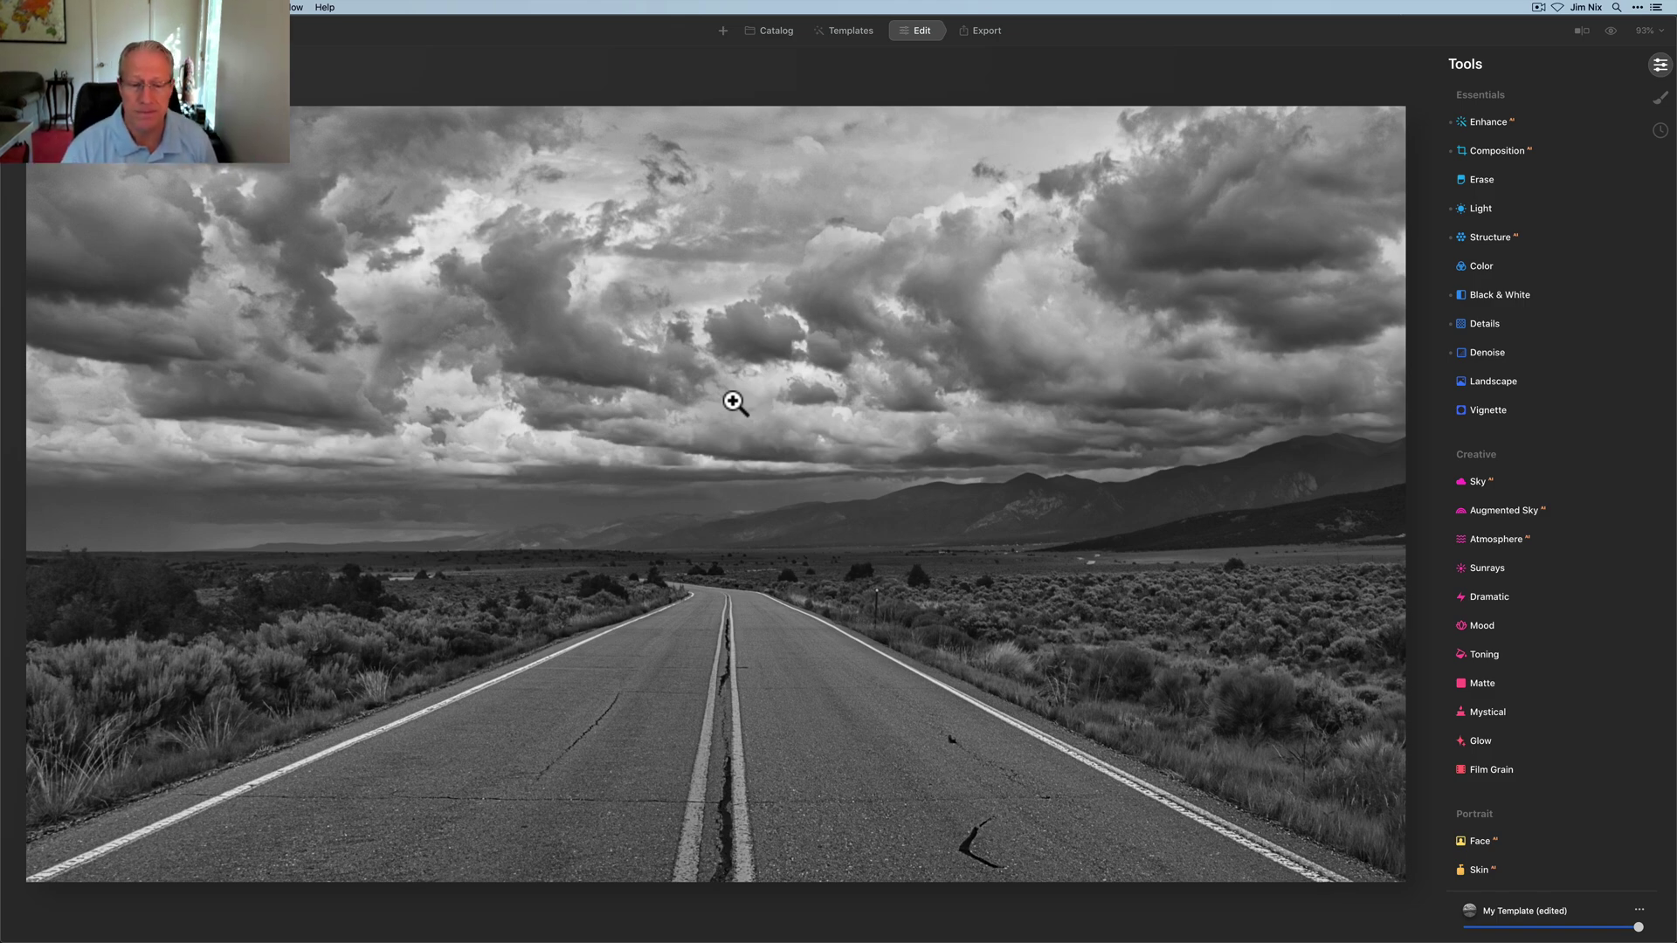
Set Supercontrast Highlights contrast to 35, Midtones to 33 and Shadows to 38.
{"action": "scroll", "coordinate": [1486, 706], "scroll_direction": "down", "scroll_amount": 5}
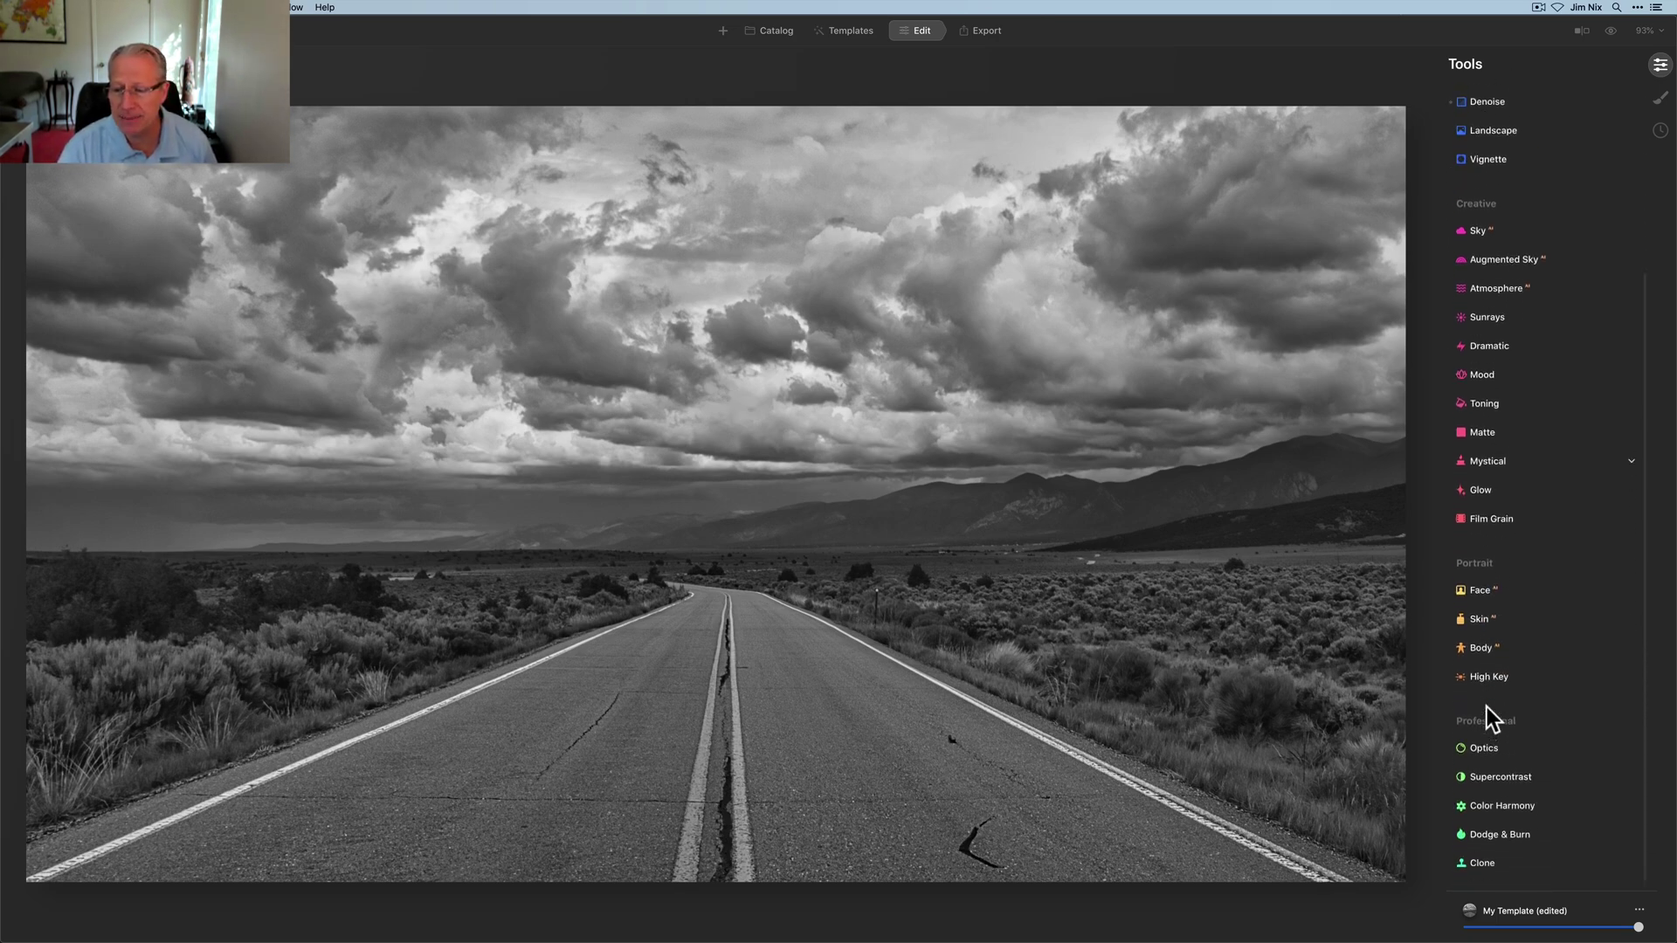
{"action": "left_click", "coordinate": [1500, 773]}
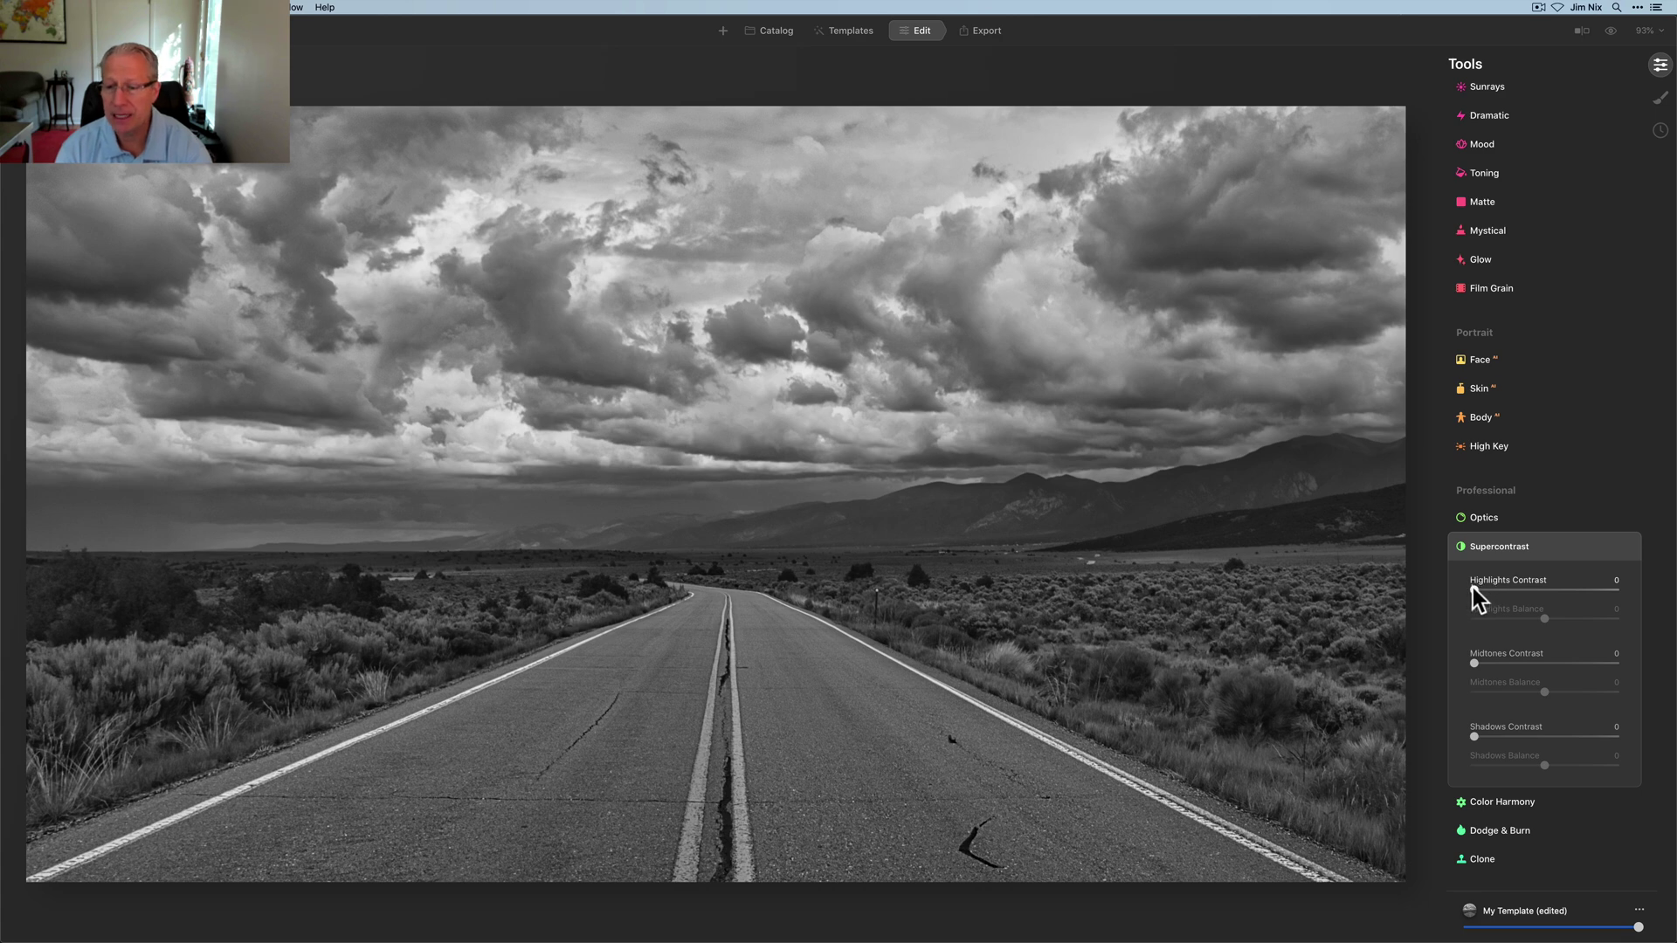
{"action": "left_click_drag", "start_coordinate": [1474, 589], "coordinate": [1524, 587]}
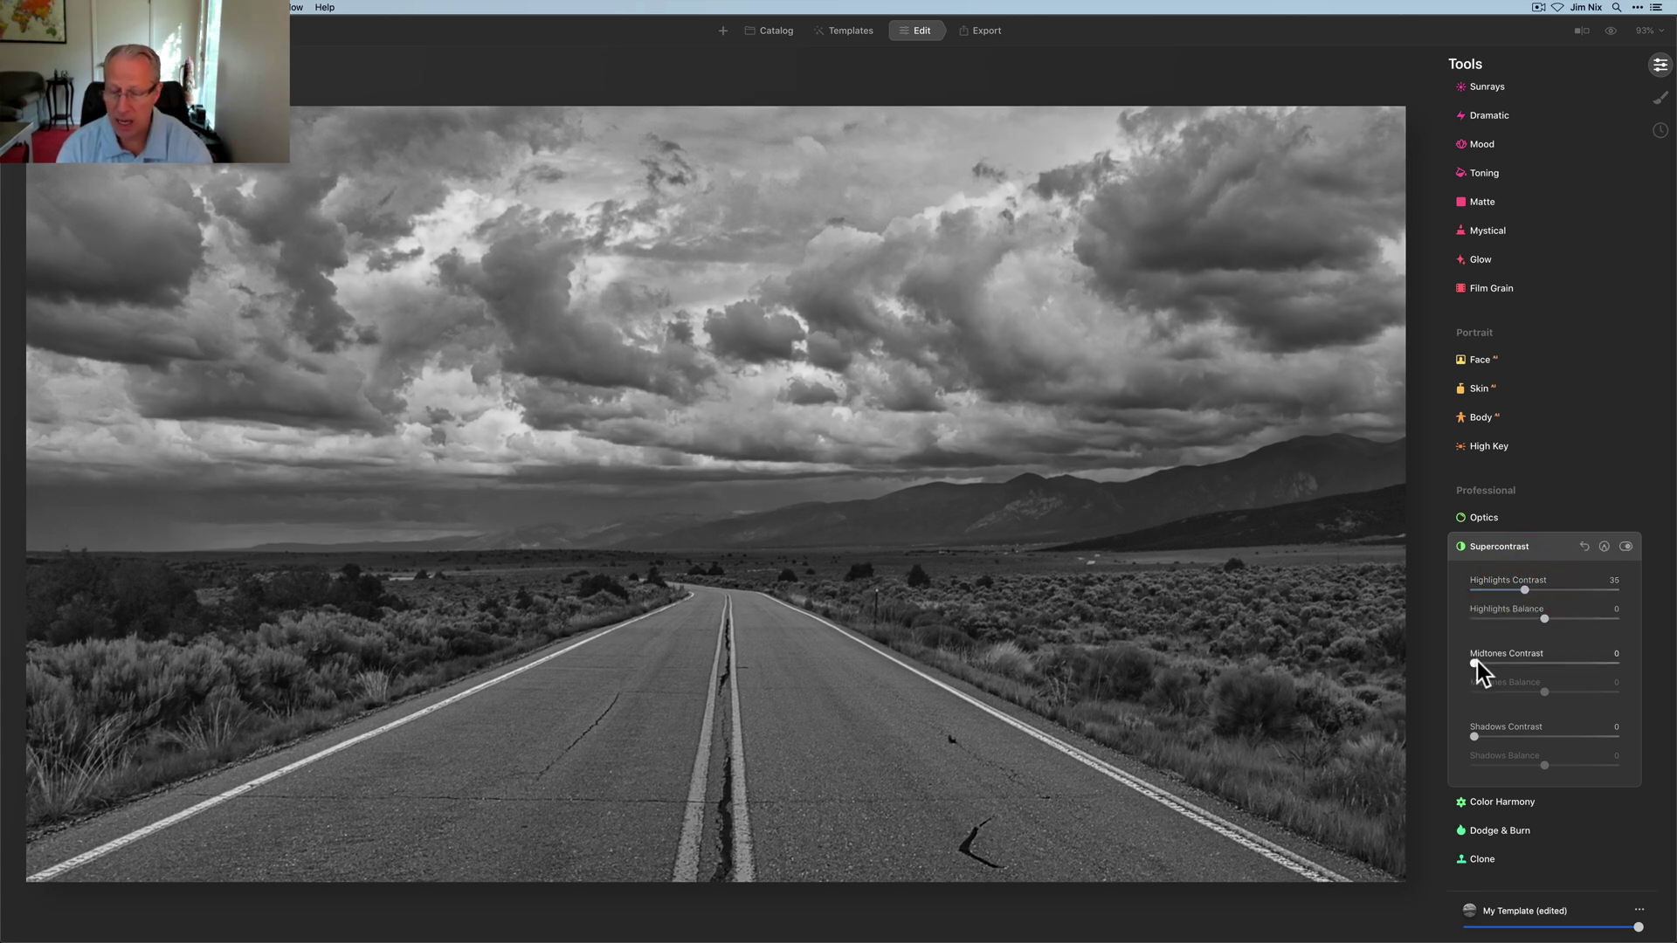
{"action": "left_click_drag", "start_coordinate": [1477, 664], "coordinate": [1515, 664]}
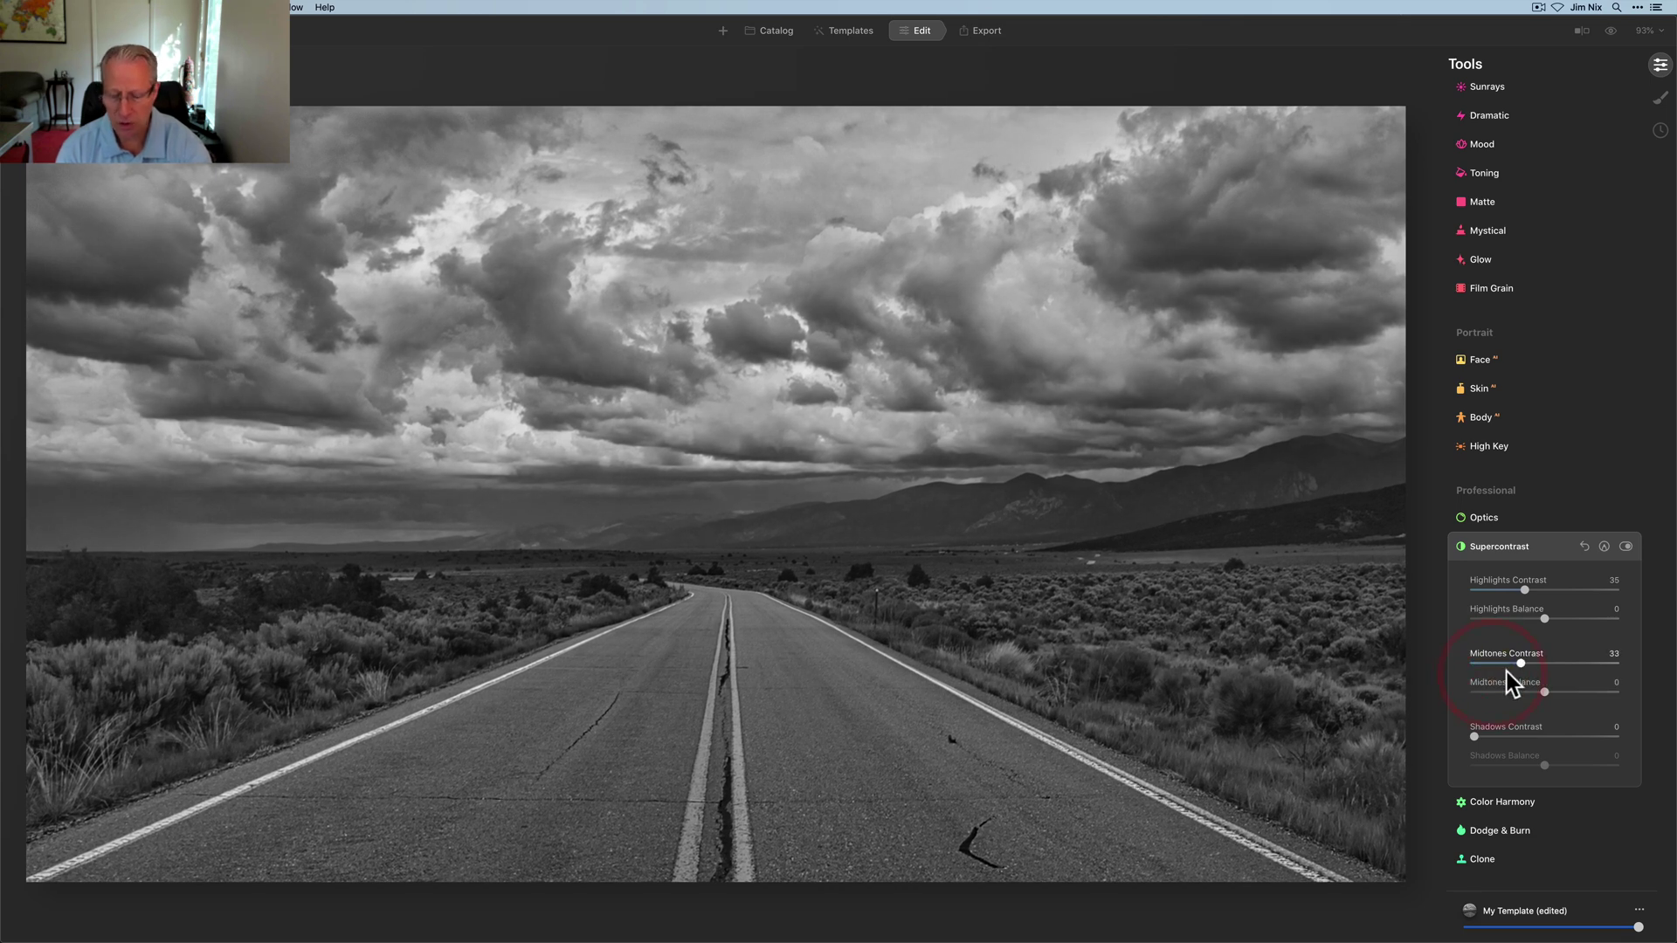
{"action": "left_click_drag", "start_coordinate": [1476, 736], "coordinate": [1512, 736]}
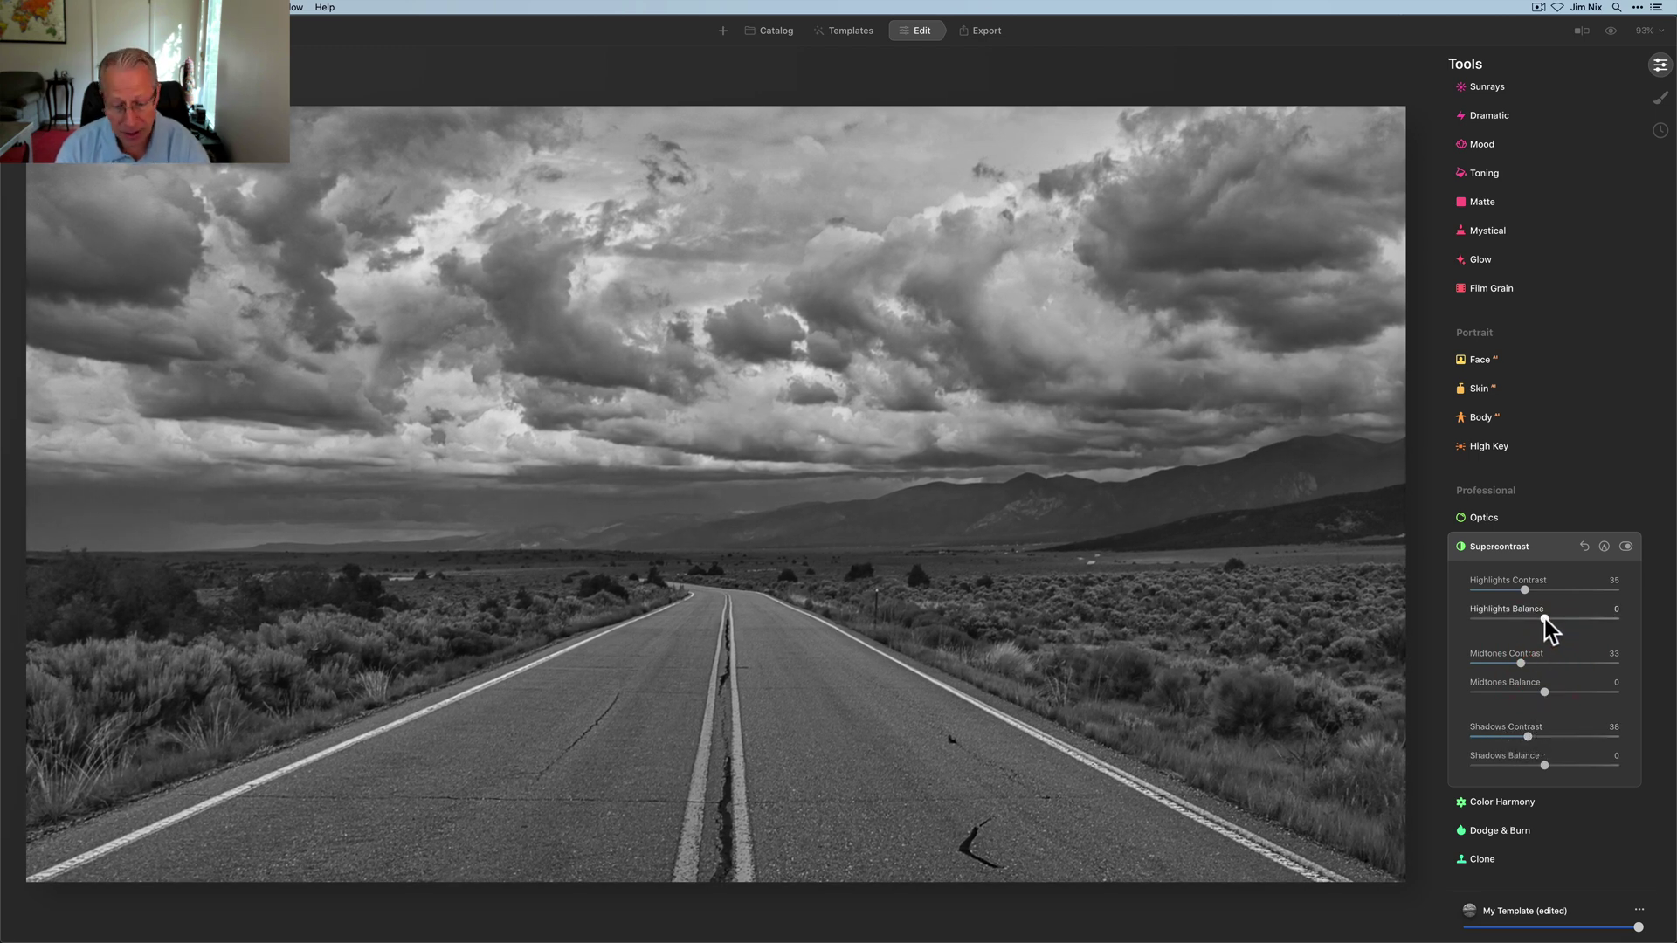
Set Supercontrast balances to Highlights -33, Midtones -37 and Shadows 7, then compare before and after.
{"action": "left_click_drag", "start_coordinate": [1545, 618], "coordinate": [1522, 618]}
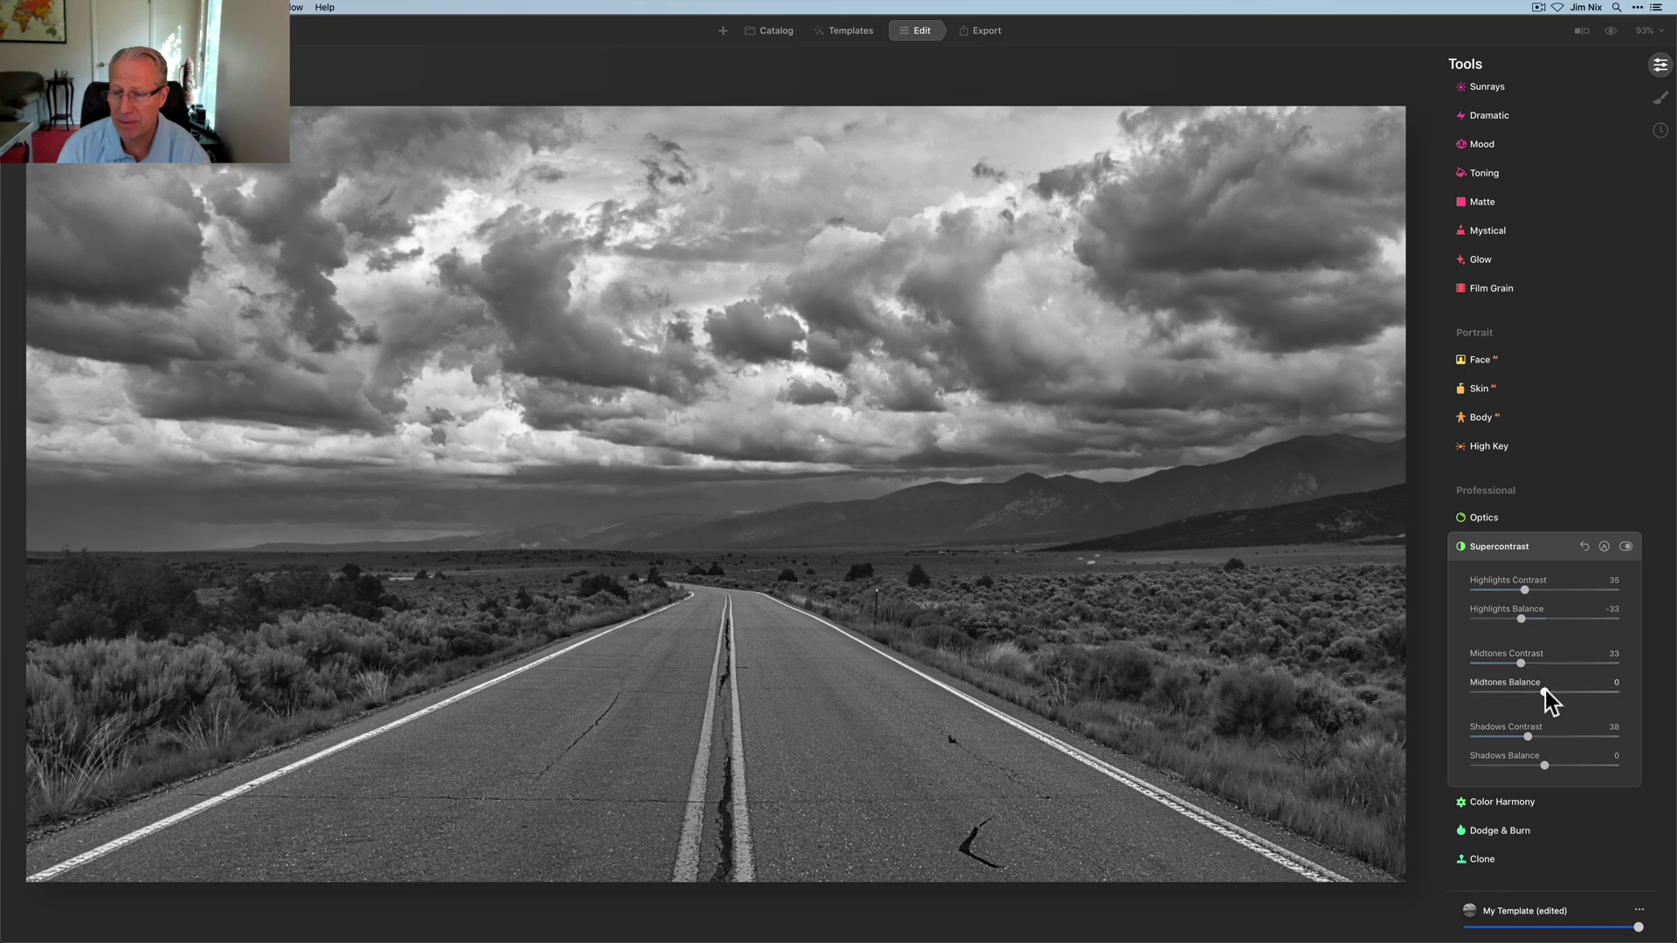
{"action": "left_click_drag", "start_coordinate": [1545, 690], "coordinate": [1534, 691]}
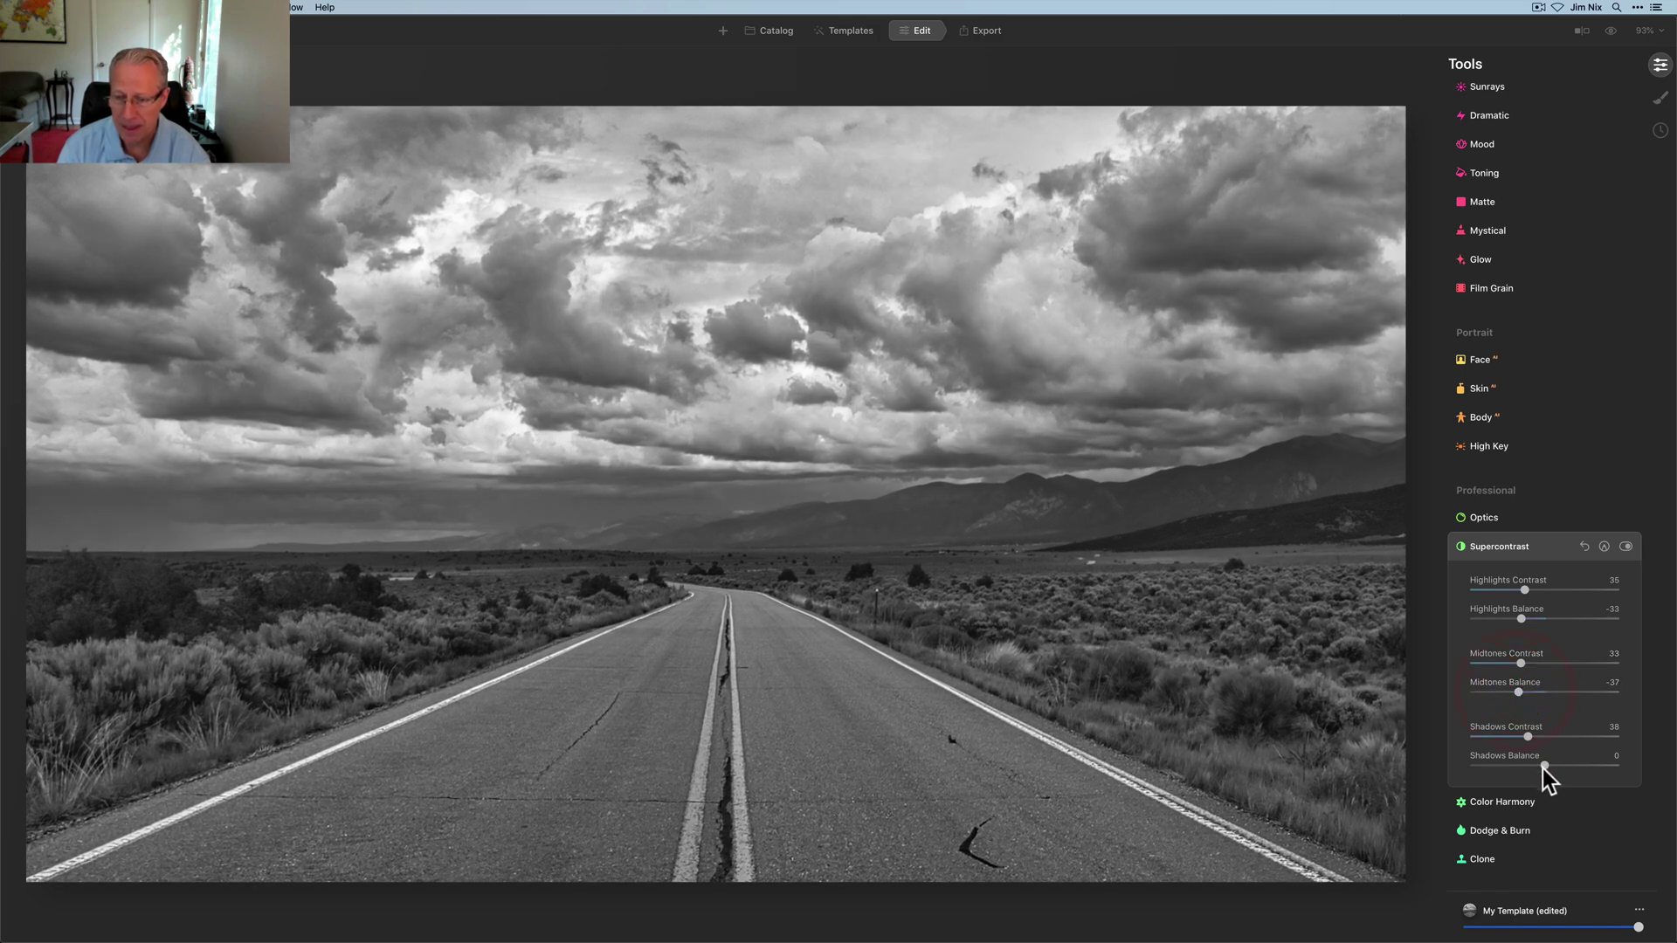
{"action": "left_click_drag", "start_coordinate": [1542, 768], "coordinate": [1548, 768]}
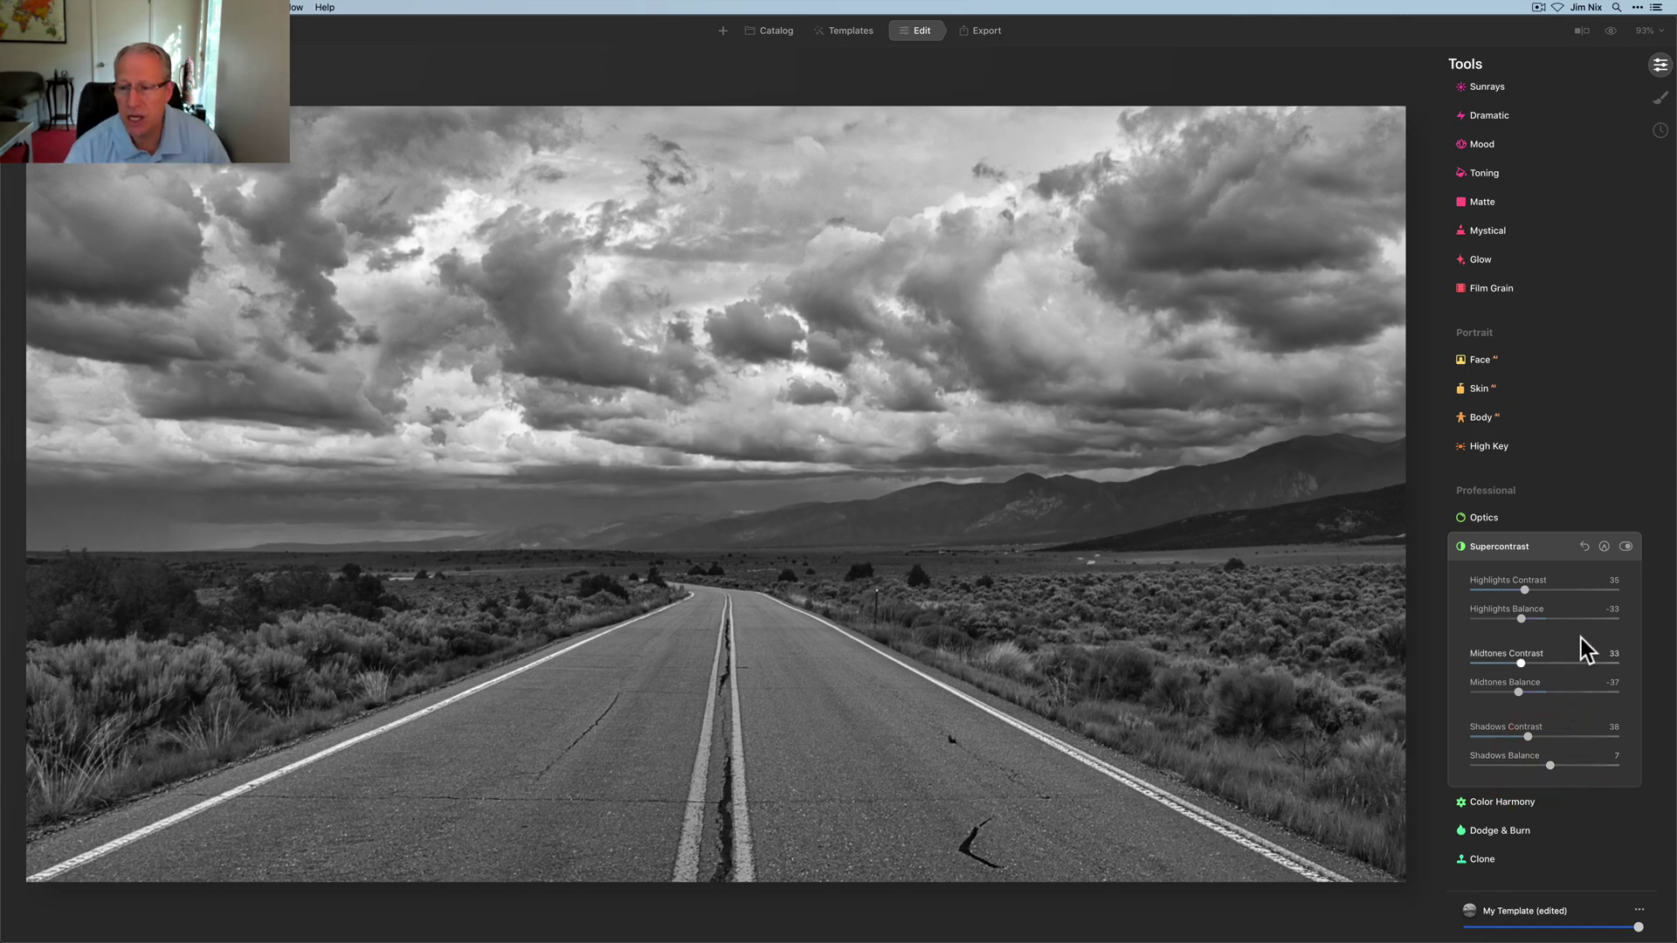
{"action": "left_click", "coordinate": [1625, 547]}
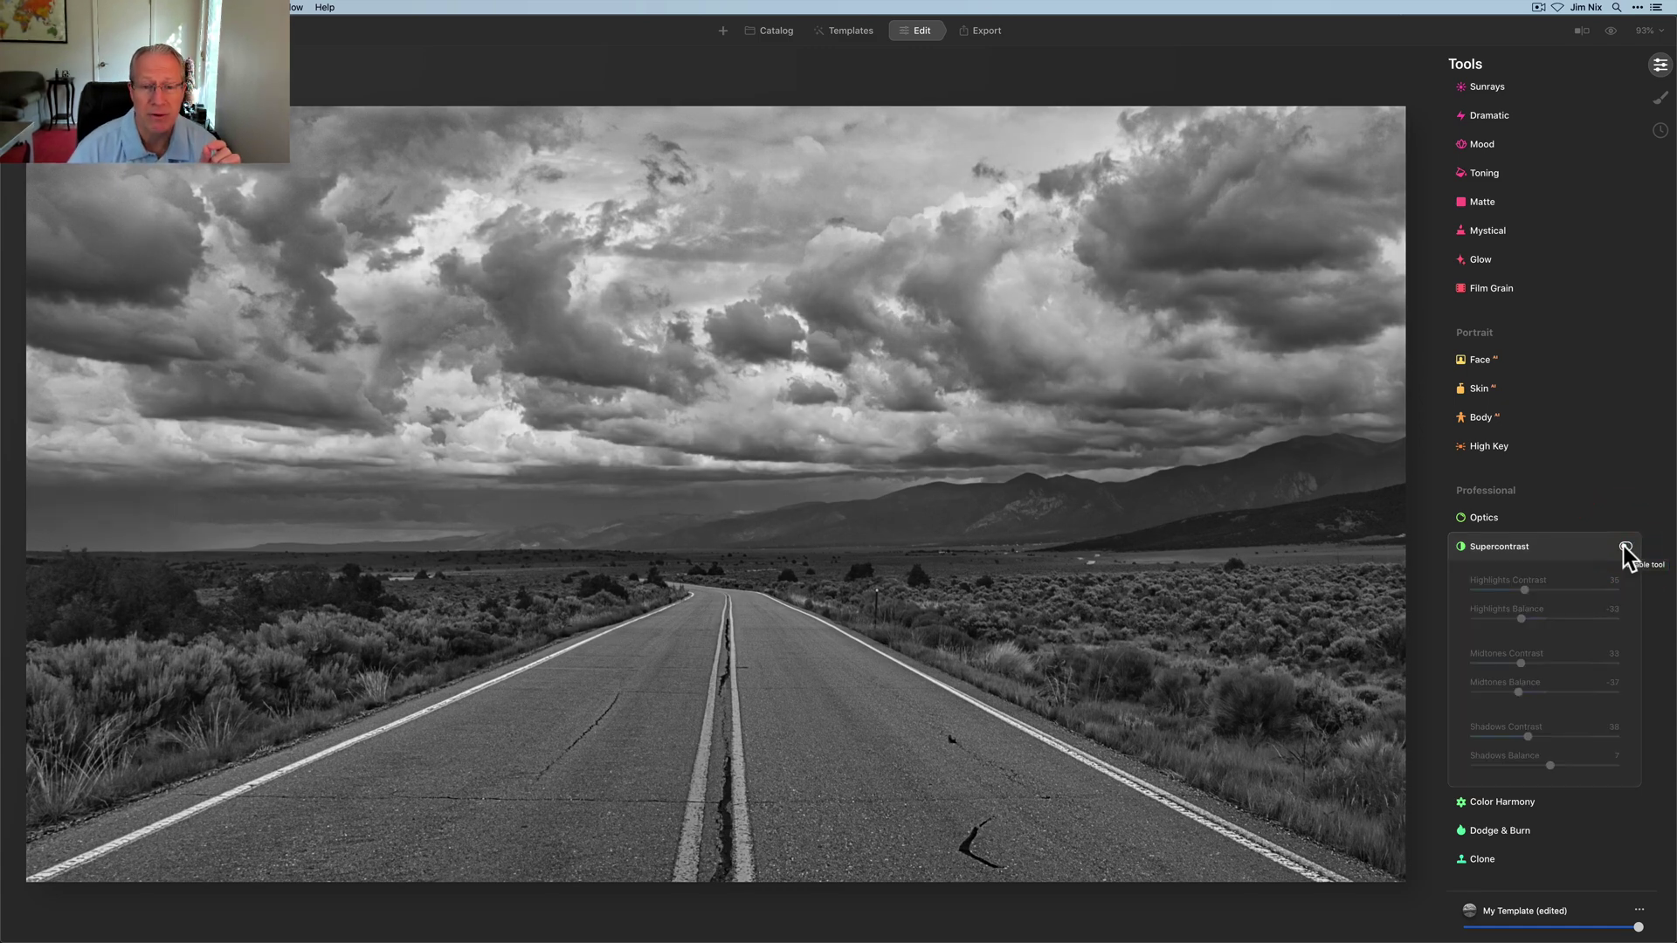
{"action": "left_click", "coordinate": [1626, 547]}
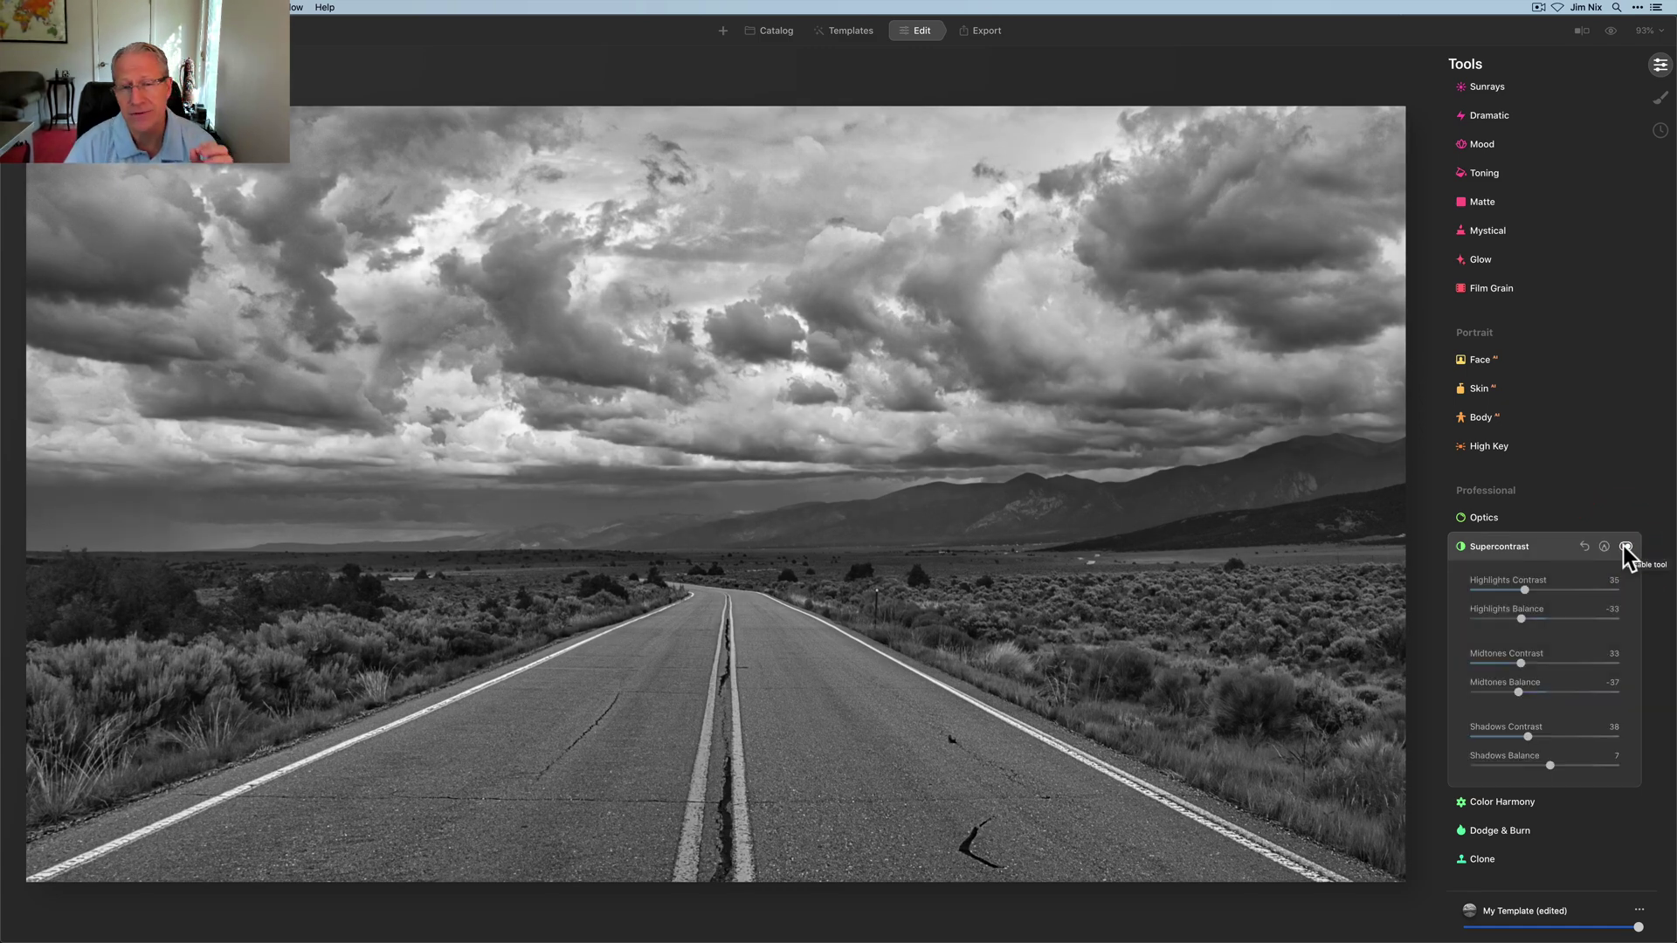
In Dodge & Burn, set Lighten Strength to 23 and enlarge the brush to 124.
{"action": "left_click", "coordinate": [1534, 557]}
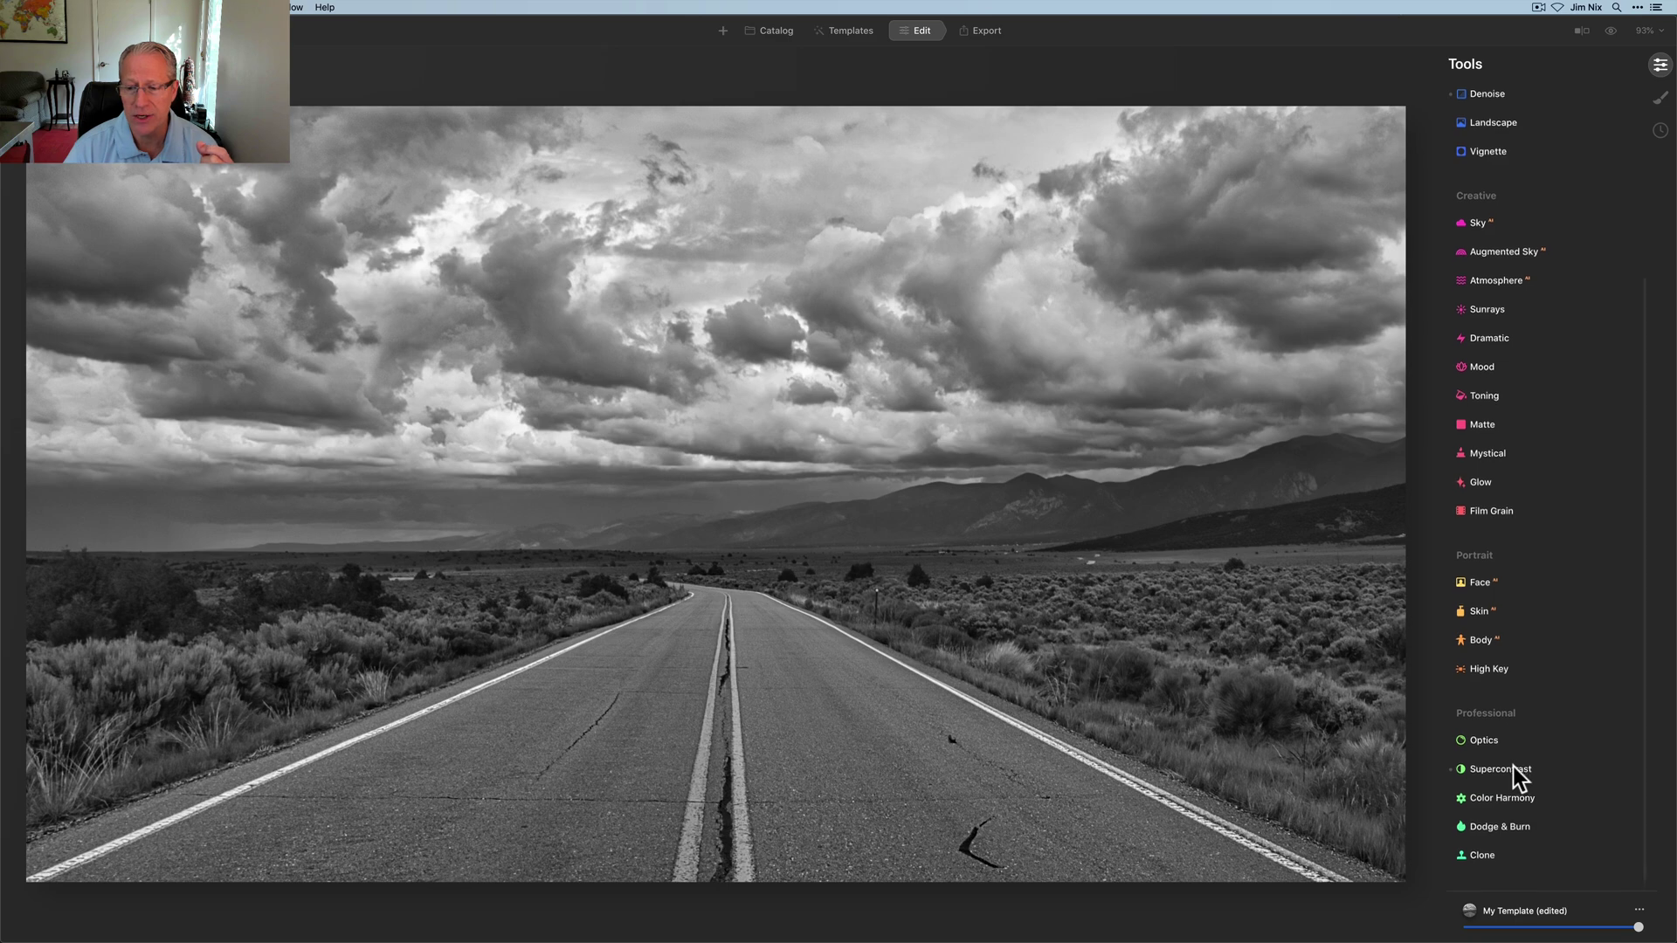
{"action": "left_click", "coordinate": [1508, 830]}
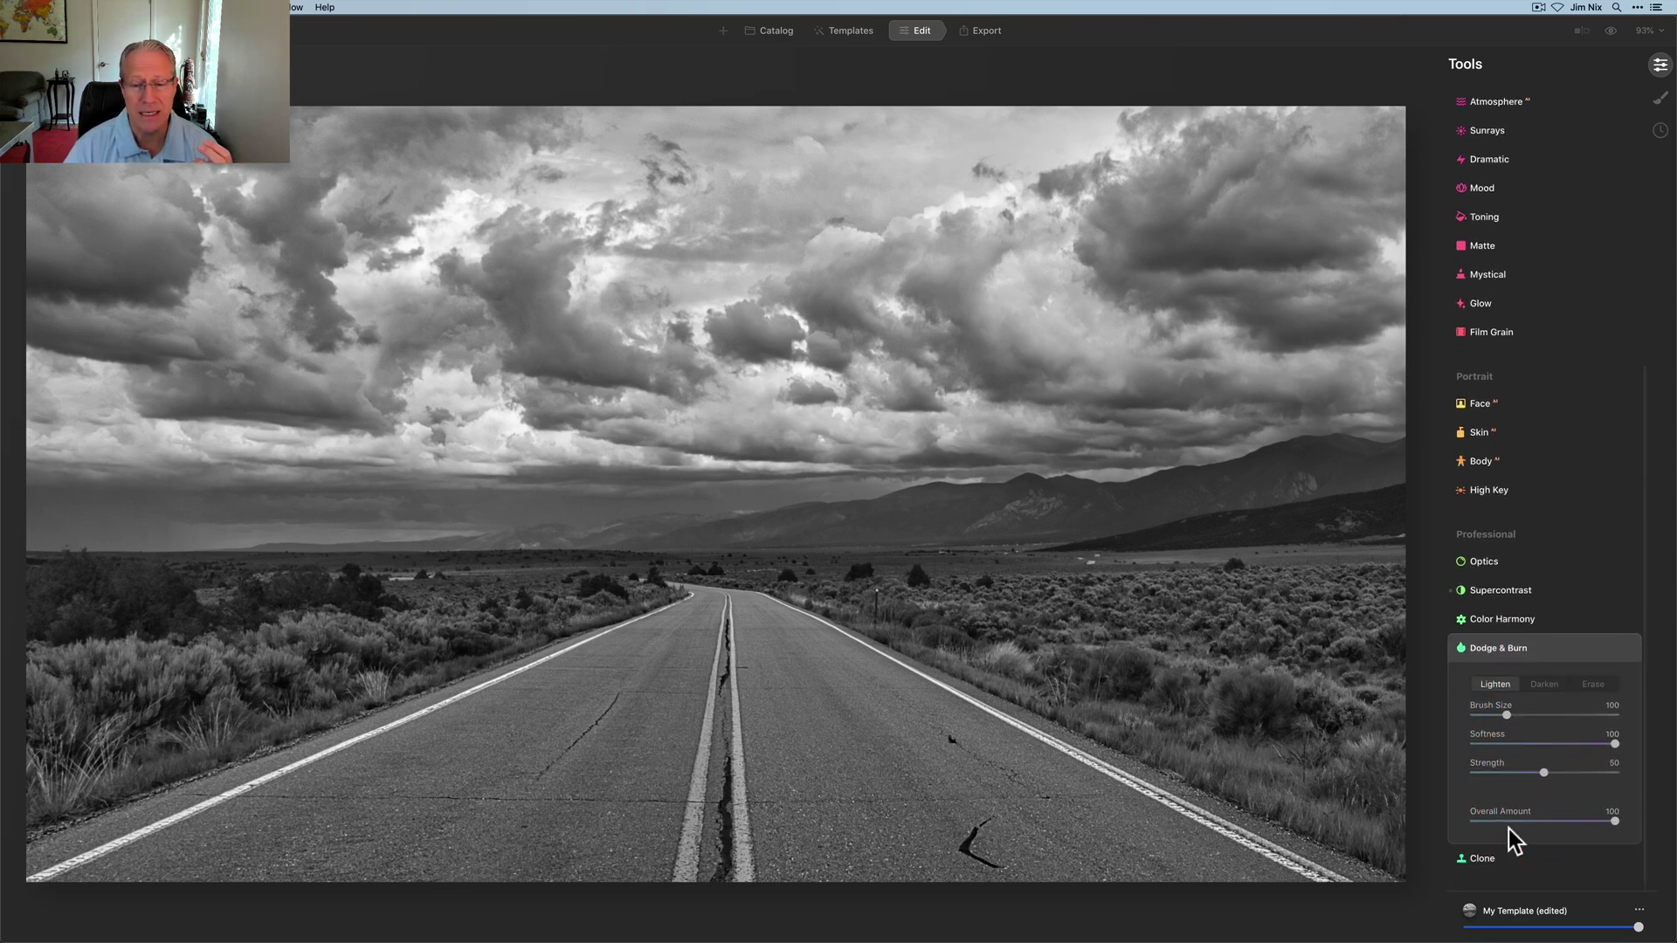
{"action": "left_click", "coordinate": [1511, 774]}
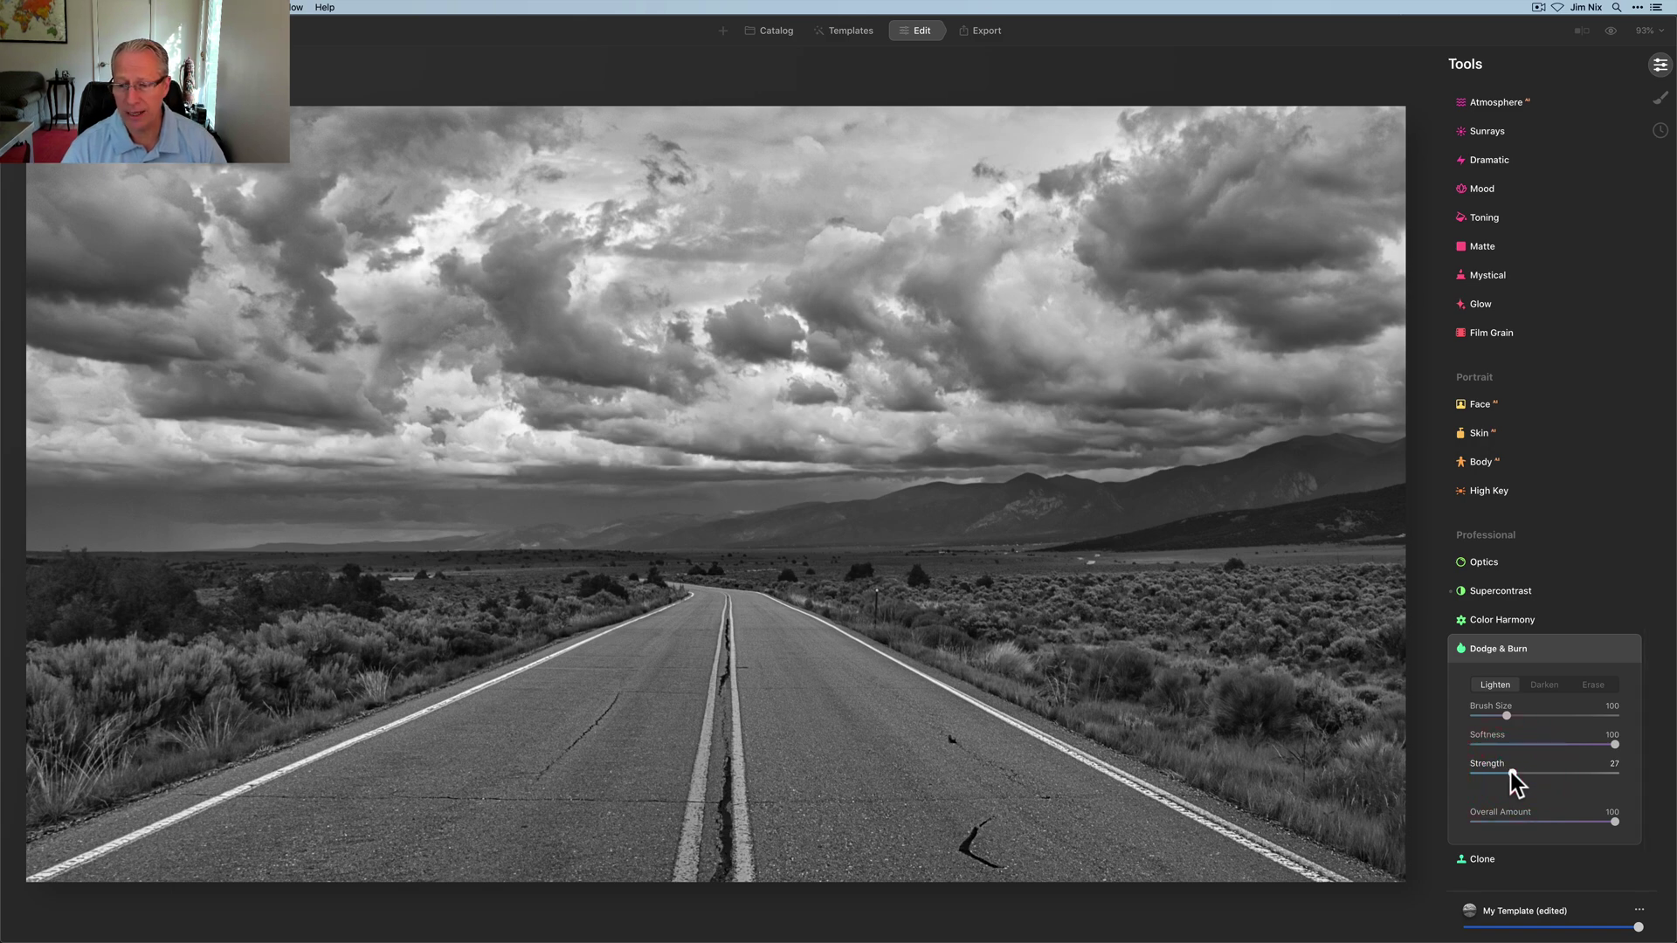
{"action": "left_click", "coordinate": [1503, 773]}
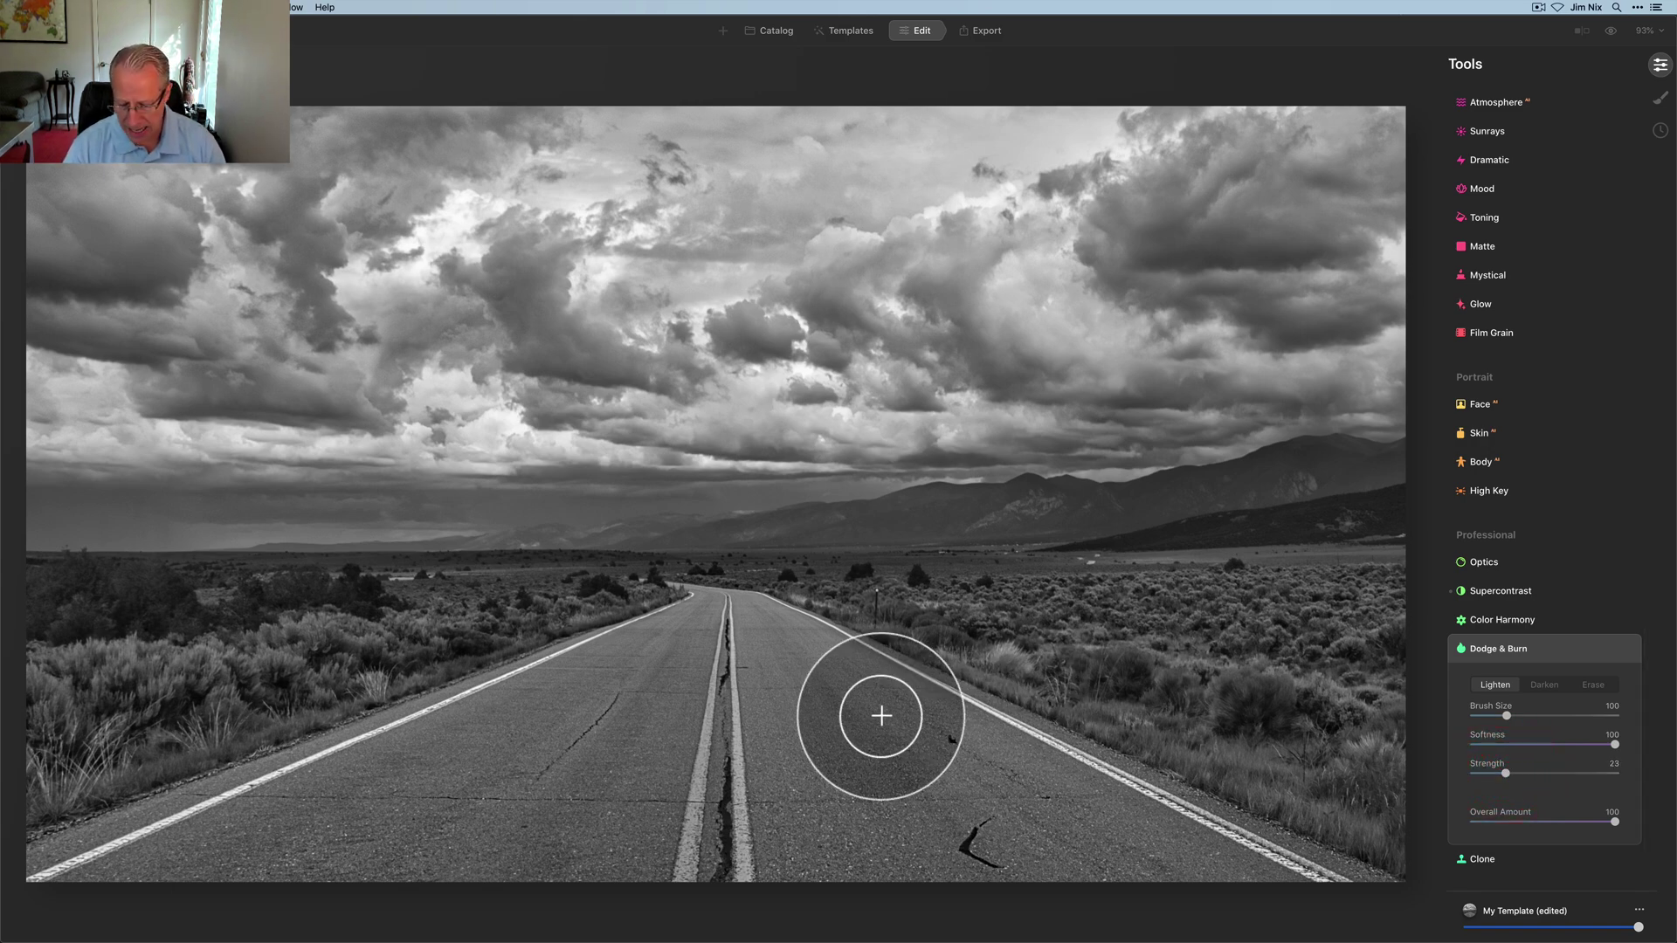
{"action": "key", "text": "bracketright"}
{"action": "key", "text": "bracketright"}
Paint lightening over the road surface, crack and centre line, then reduce Overall Amount to 70.
{"action": "mouse_move", "coordinate": [881, 717]}
{"action": "left_mouse_down"}
{"action": "mouse_move", "coordinate": [714, 705]}
{"action": "mouse_move", "coordinate": [717, 670]}
{"action": "mouse_move", "coordinate": [751, 660]}
{"action": "mouse_move", "coordinate": [740, 632]}
{"action": "mouse_move", "coordinate": [820, 665]}
{"action": "left_mouse_up"}
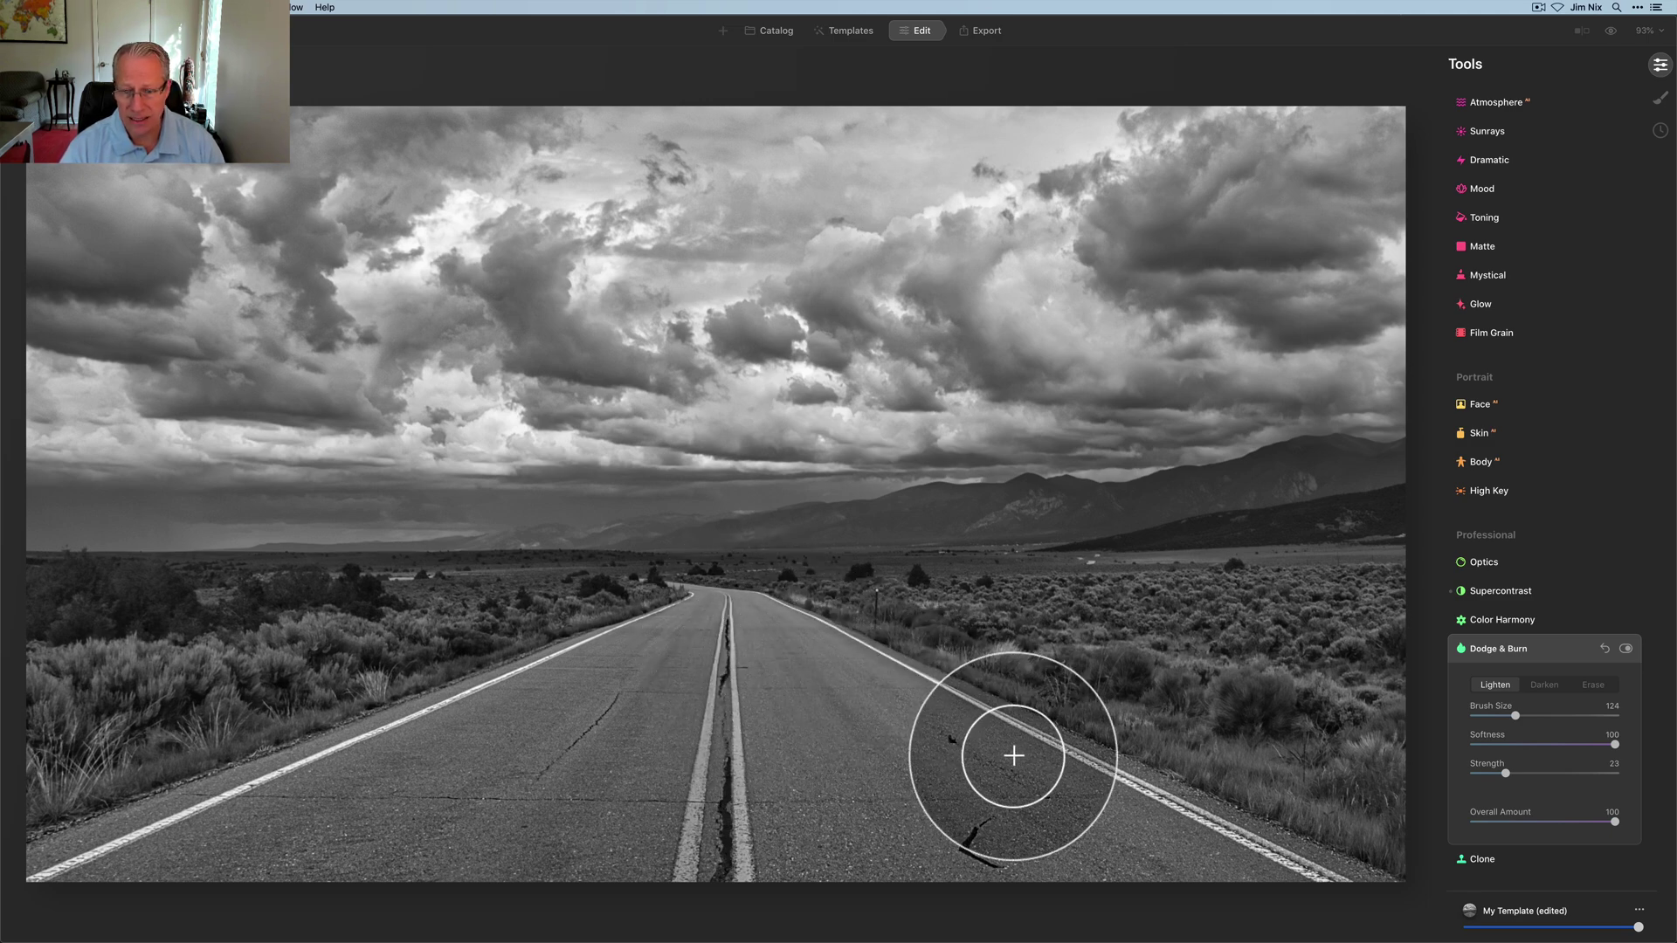
{"action": "mouse_move", "coordinate": [961, 834]}
{"action": "left_mouse_down"}
{"action": "mouse_move", "coordinate": [1056, 801]}
{"action": "mouse_move", "coordinate": [982, 816]}
{"action": "left_mouse_up"}
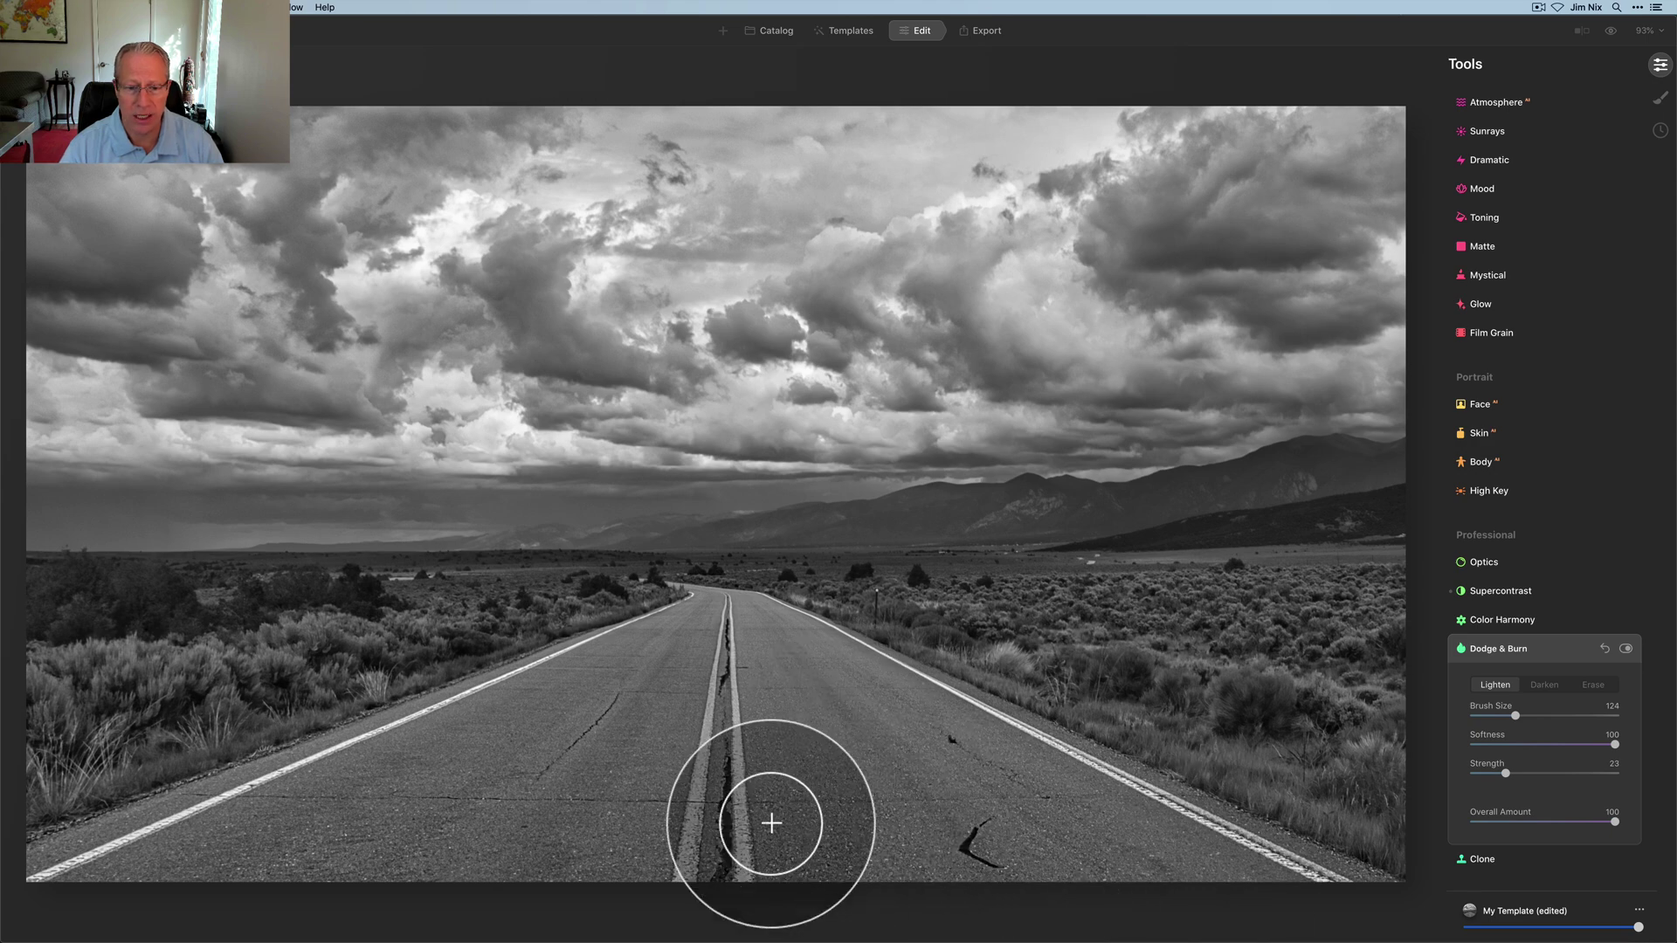
{"action": "mouse_move", "coordinate": [637, 828]}
{"action": "left_mouse_down"}
{"action": "mouse_move", "coordinate": [711, 768]}
{"action": "mouse_move", "coordinate": [655, 666]}
{"action": "mouse_move", "coordinate": [541, 708]}
{"action": "left_mouse_up"}
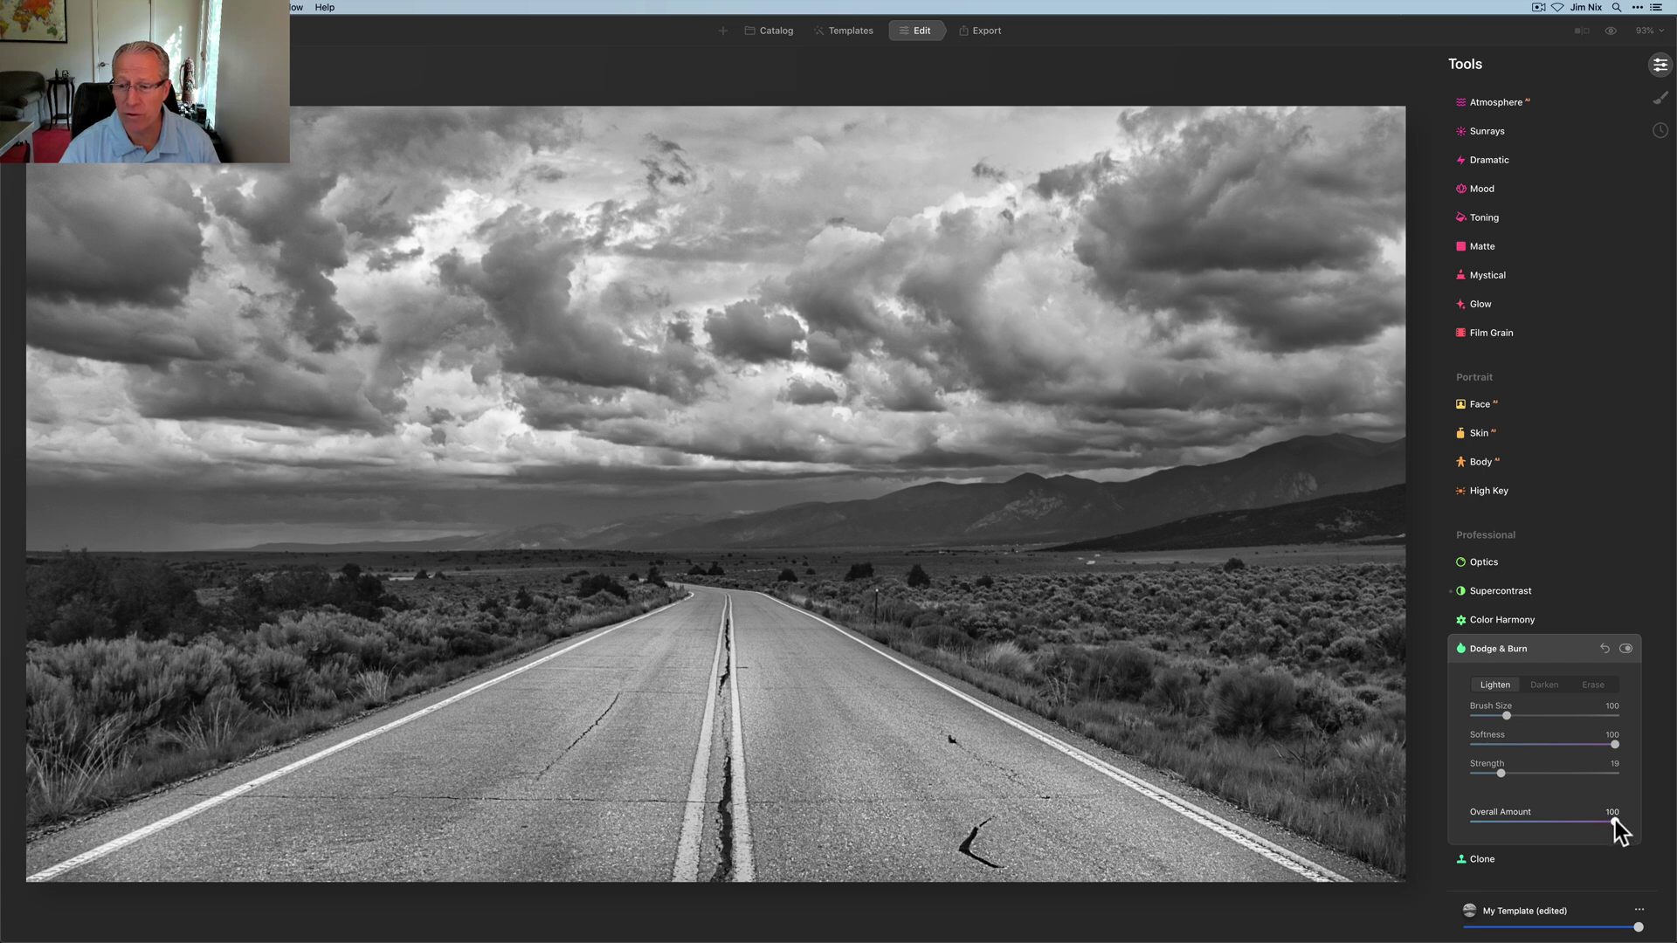
{"action": "left_click_drag", "start_coordinate": [1579, 820], "coordinate": [1574, 819]}
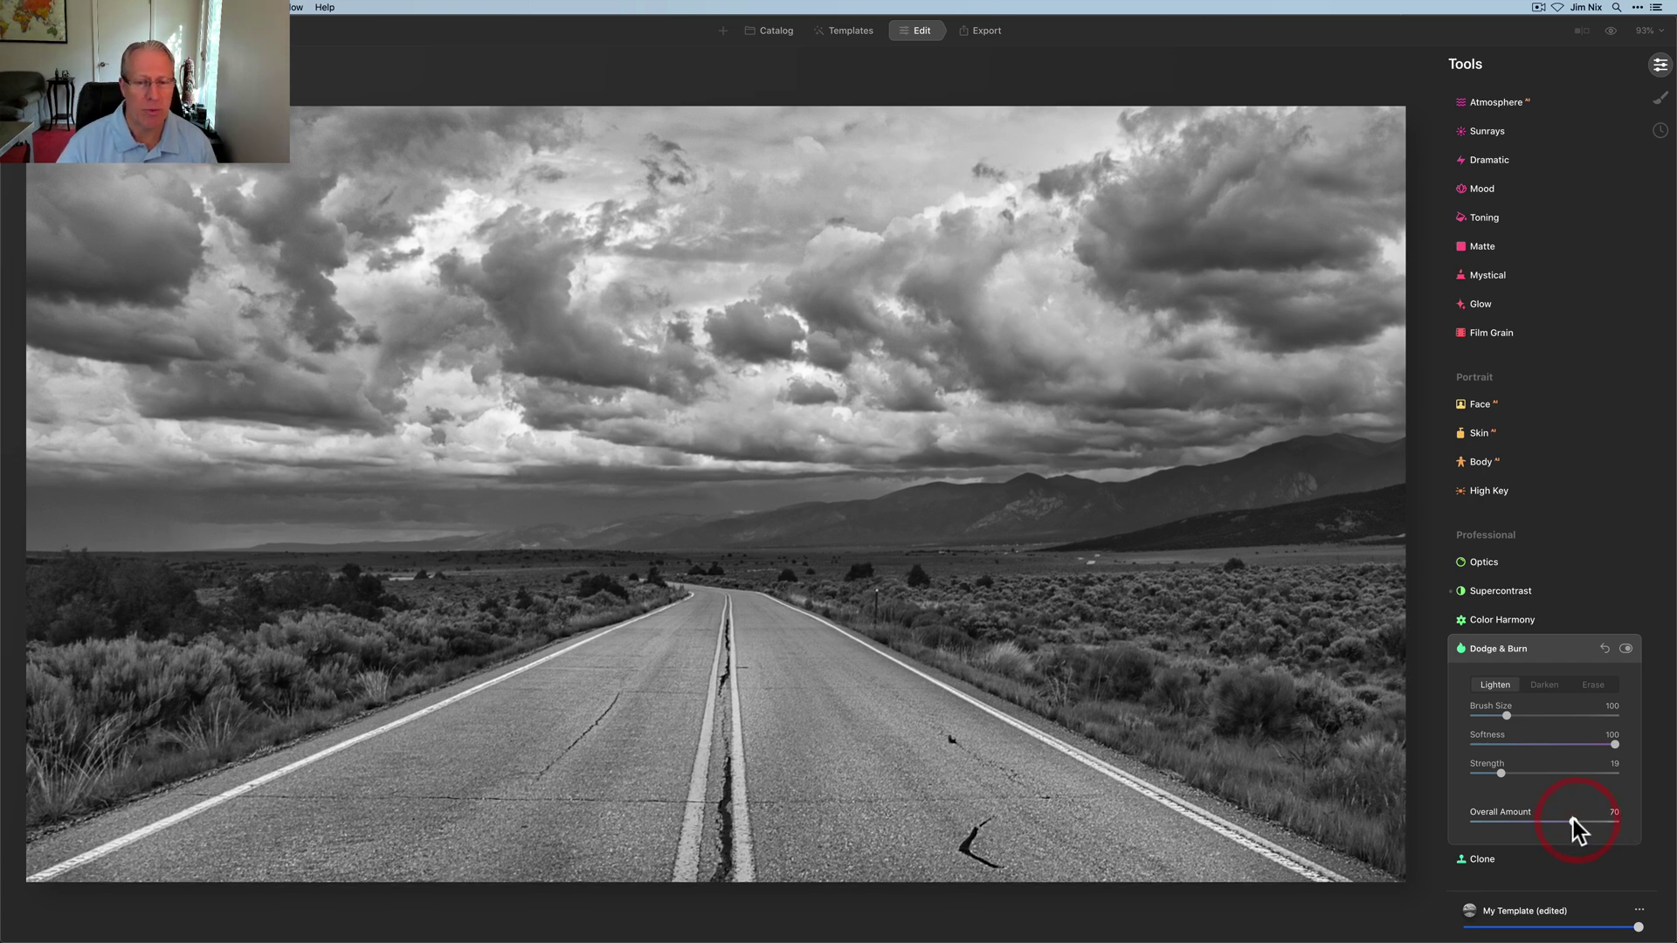
Darken the right-side roadside bushes at Strength 12 and set Overall Amount to 60.
{"action": "left_click", "coordinate": [1545, 685]}
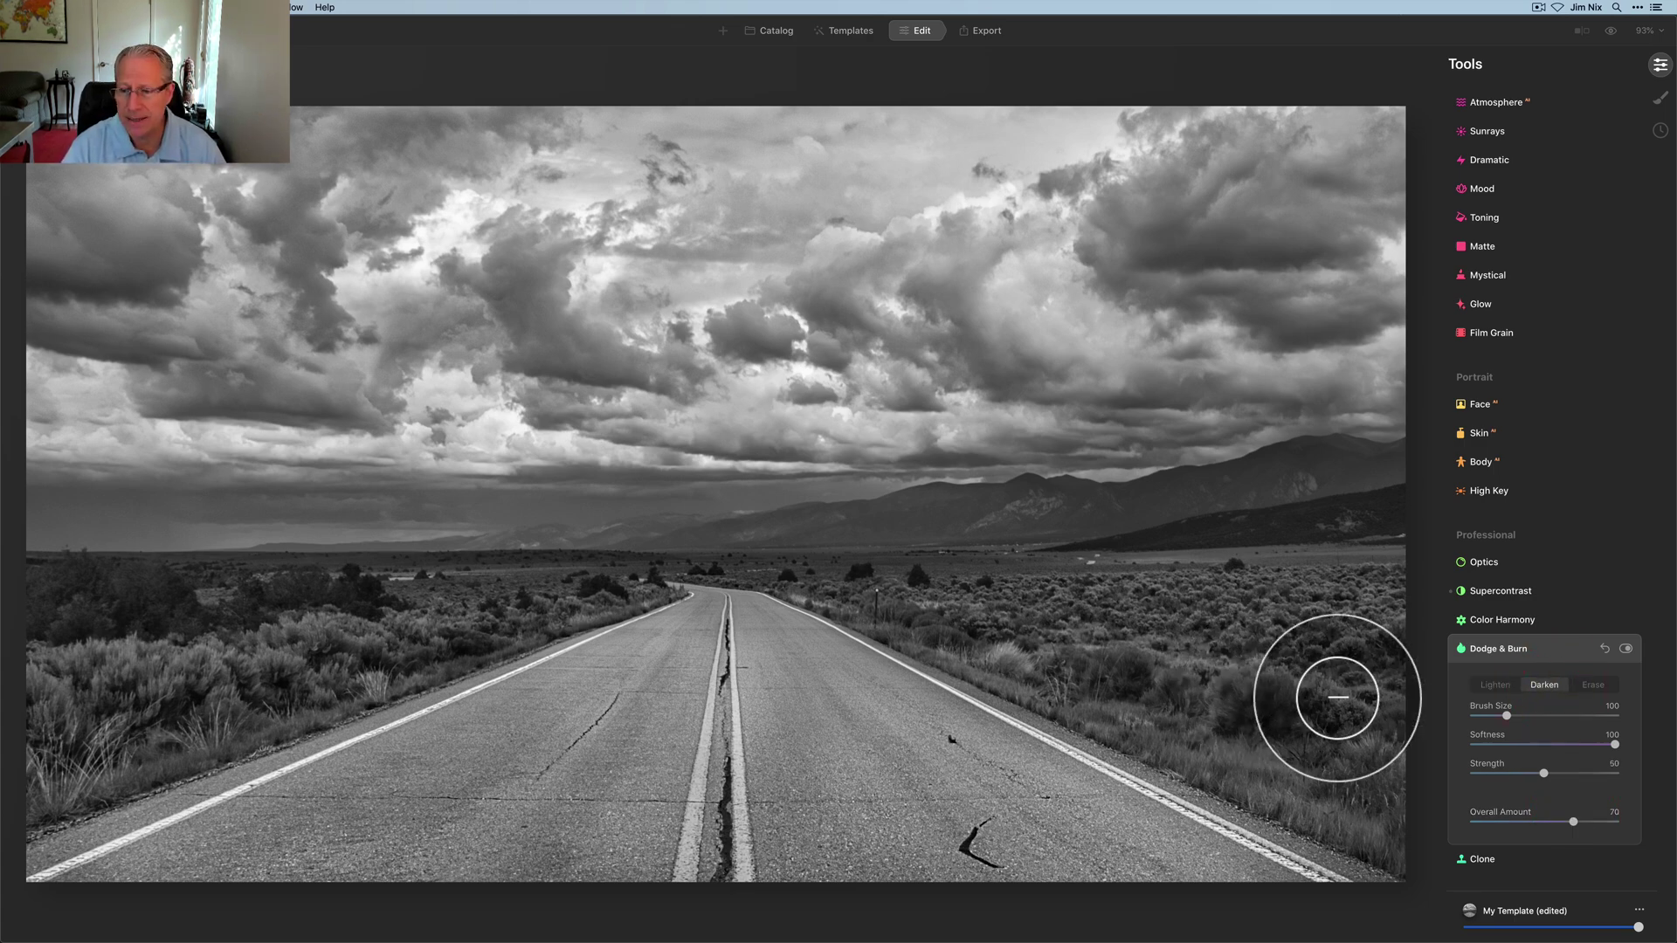
{"action": "left_click", "coordinate": [1487, 772]}
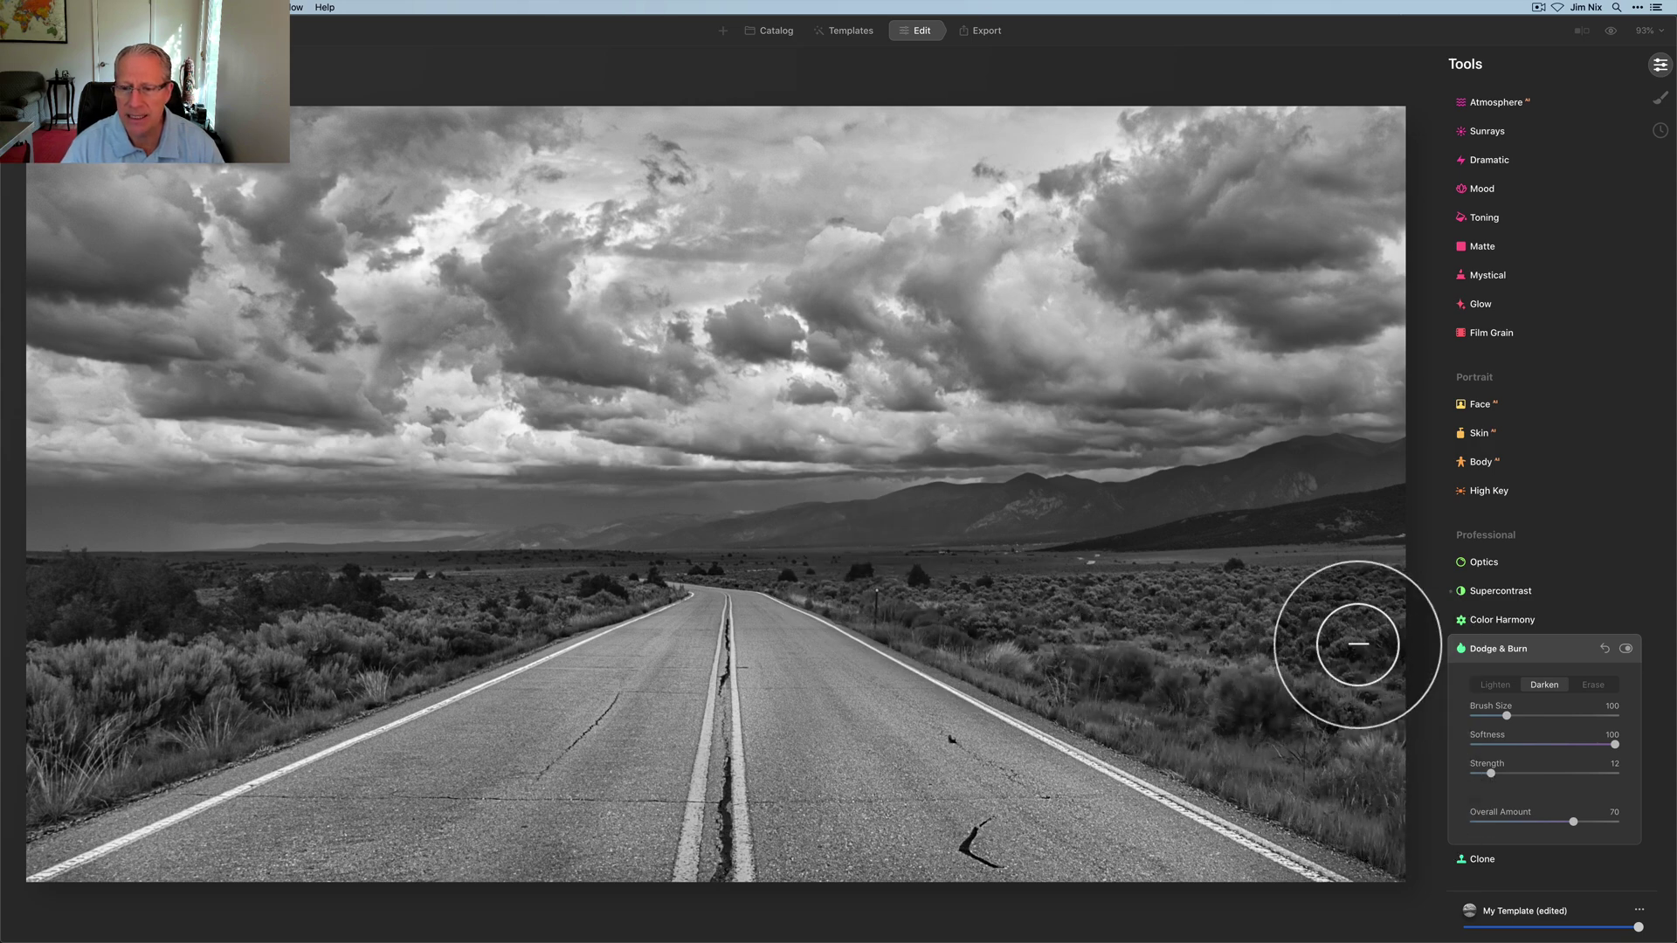
{"action": "left_click", "coordinate": [1228, 632]}
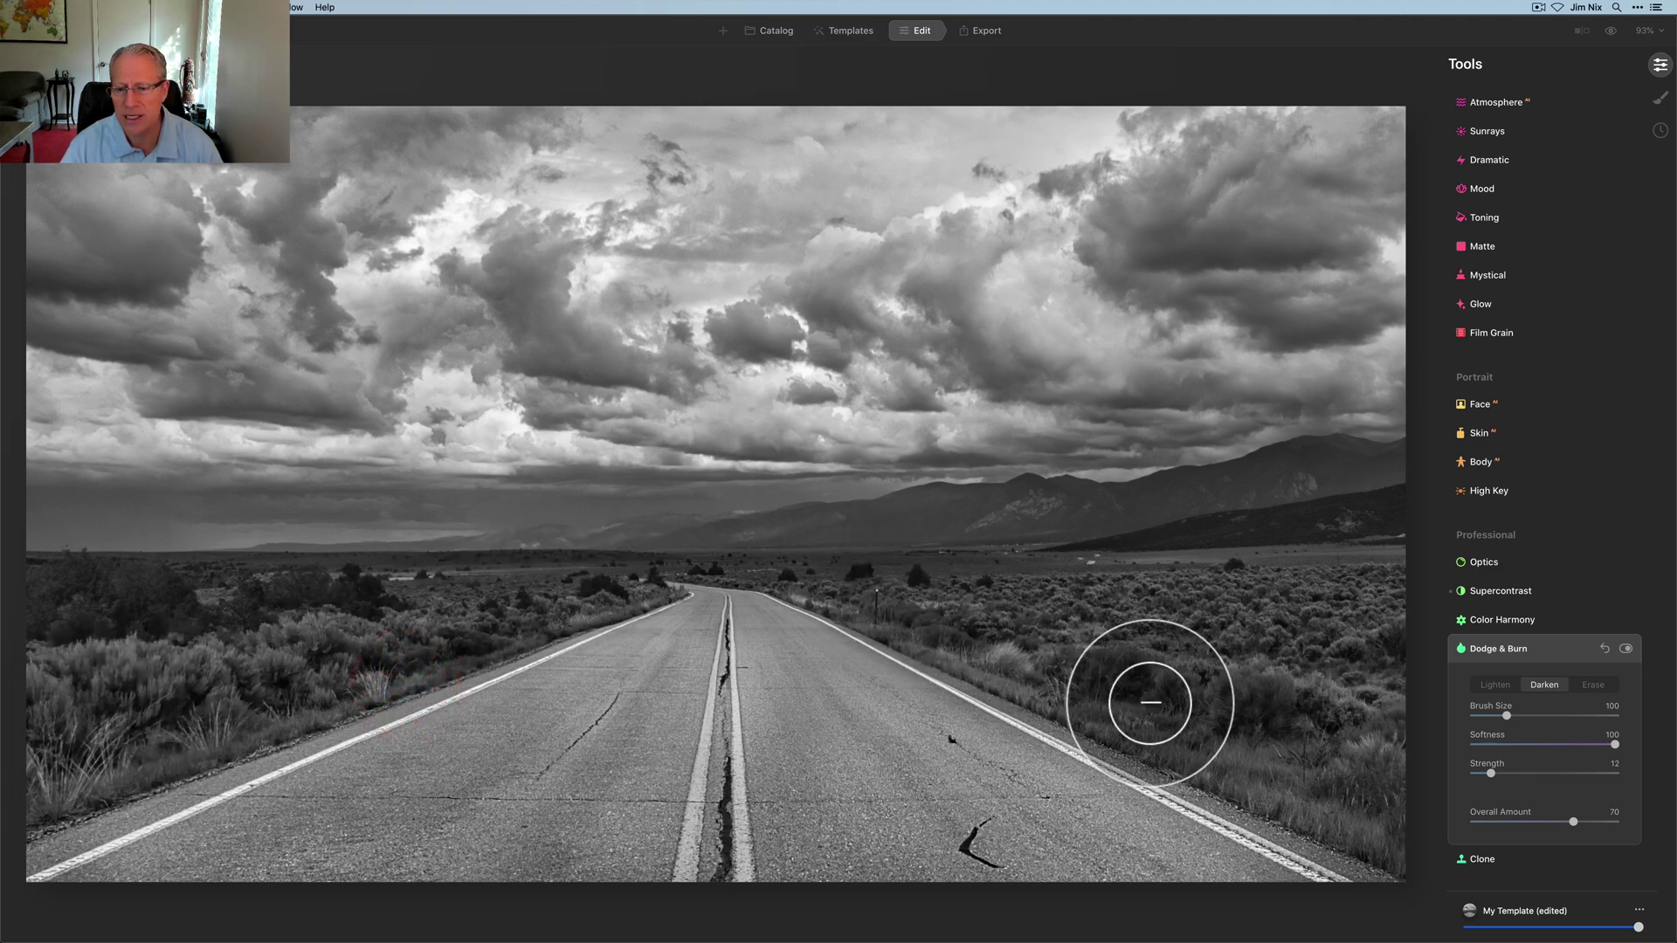
{"action": "left_click", "coordinate": [1359, 741]}
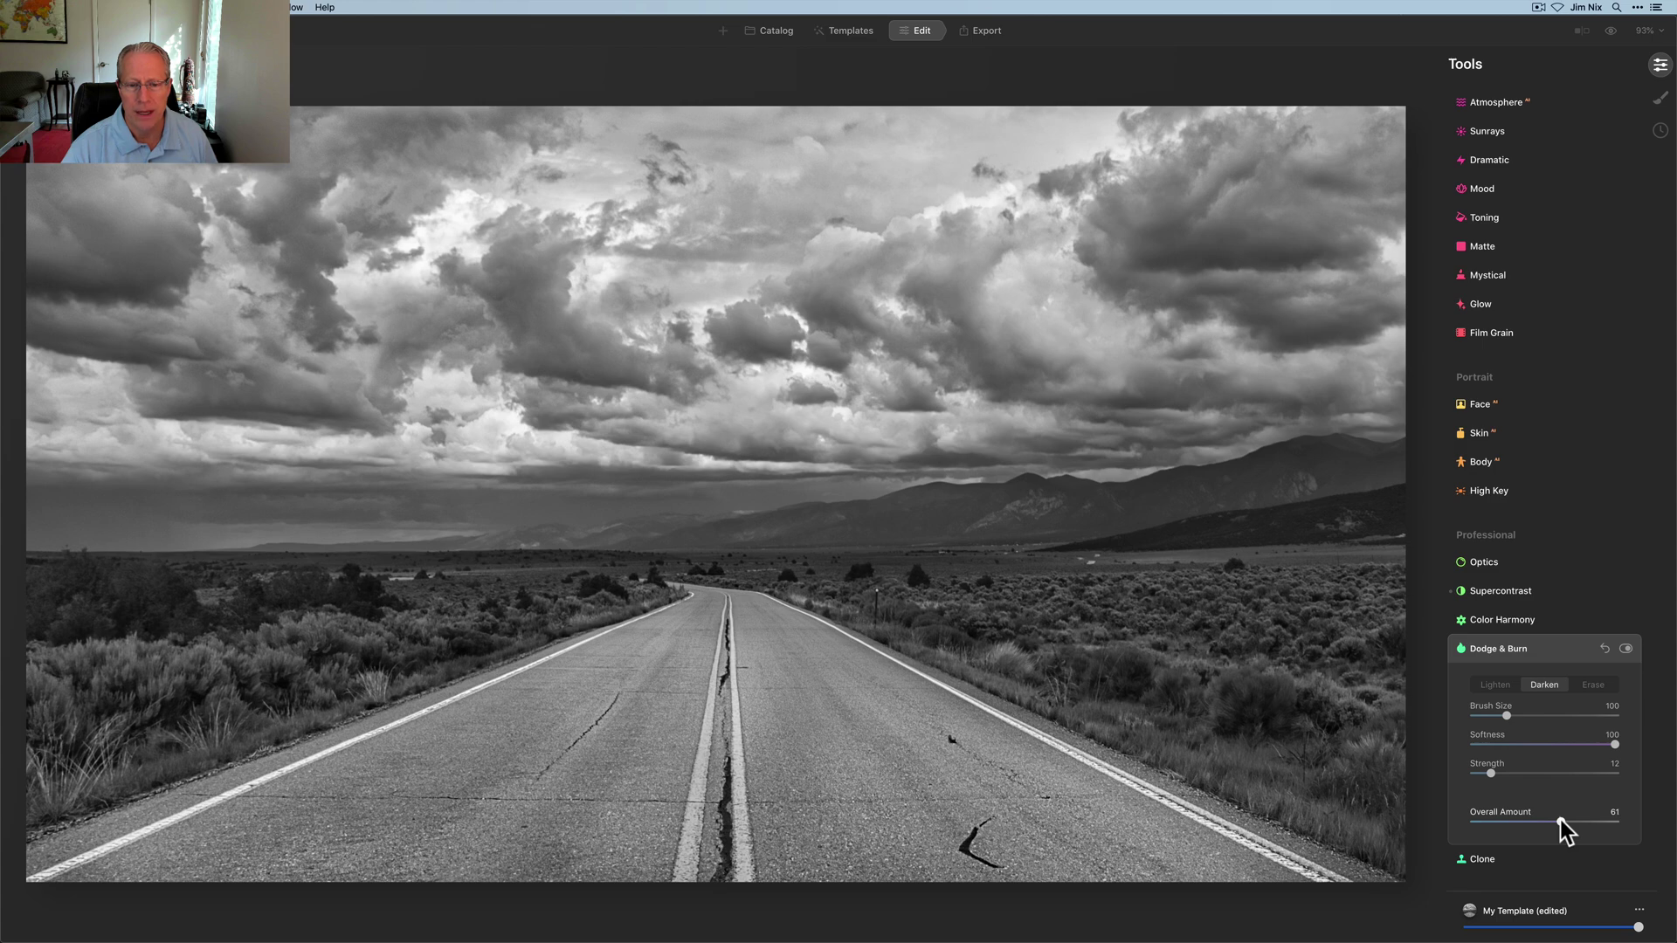
{"action": "left_click_drag", "start_coordinate": [1560, 822], "coordinate": [1558, 822]}
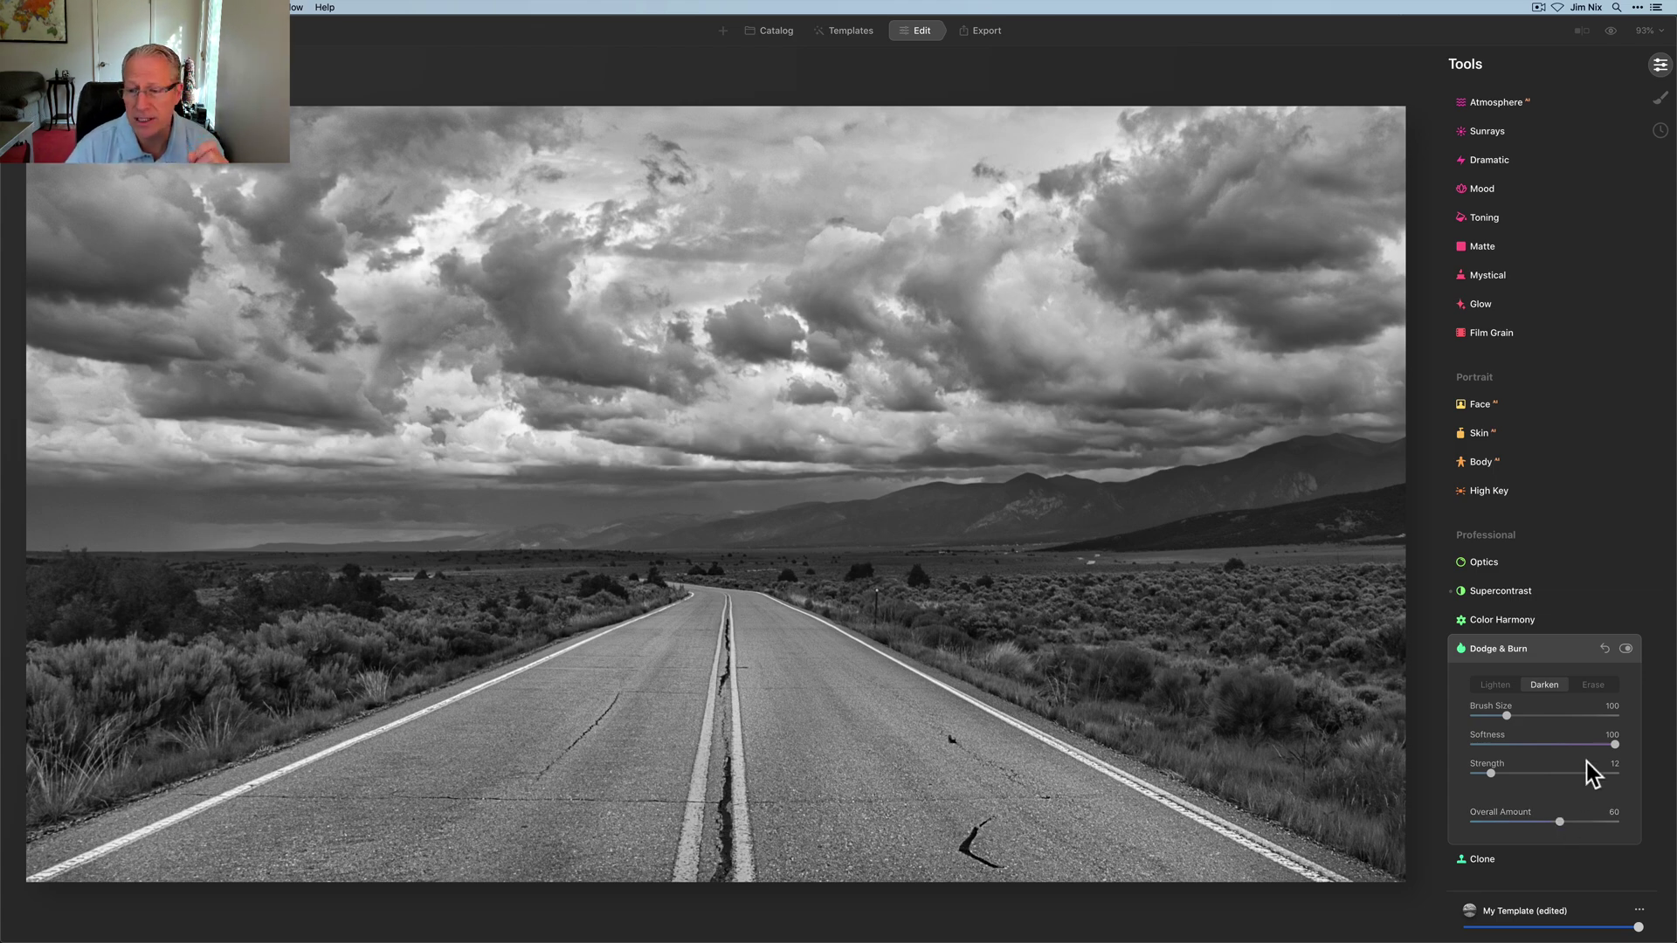
{"action": "left_click", "coordinate": [1624, 648]}
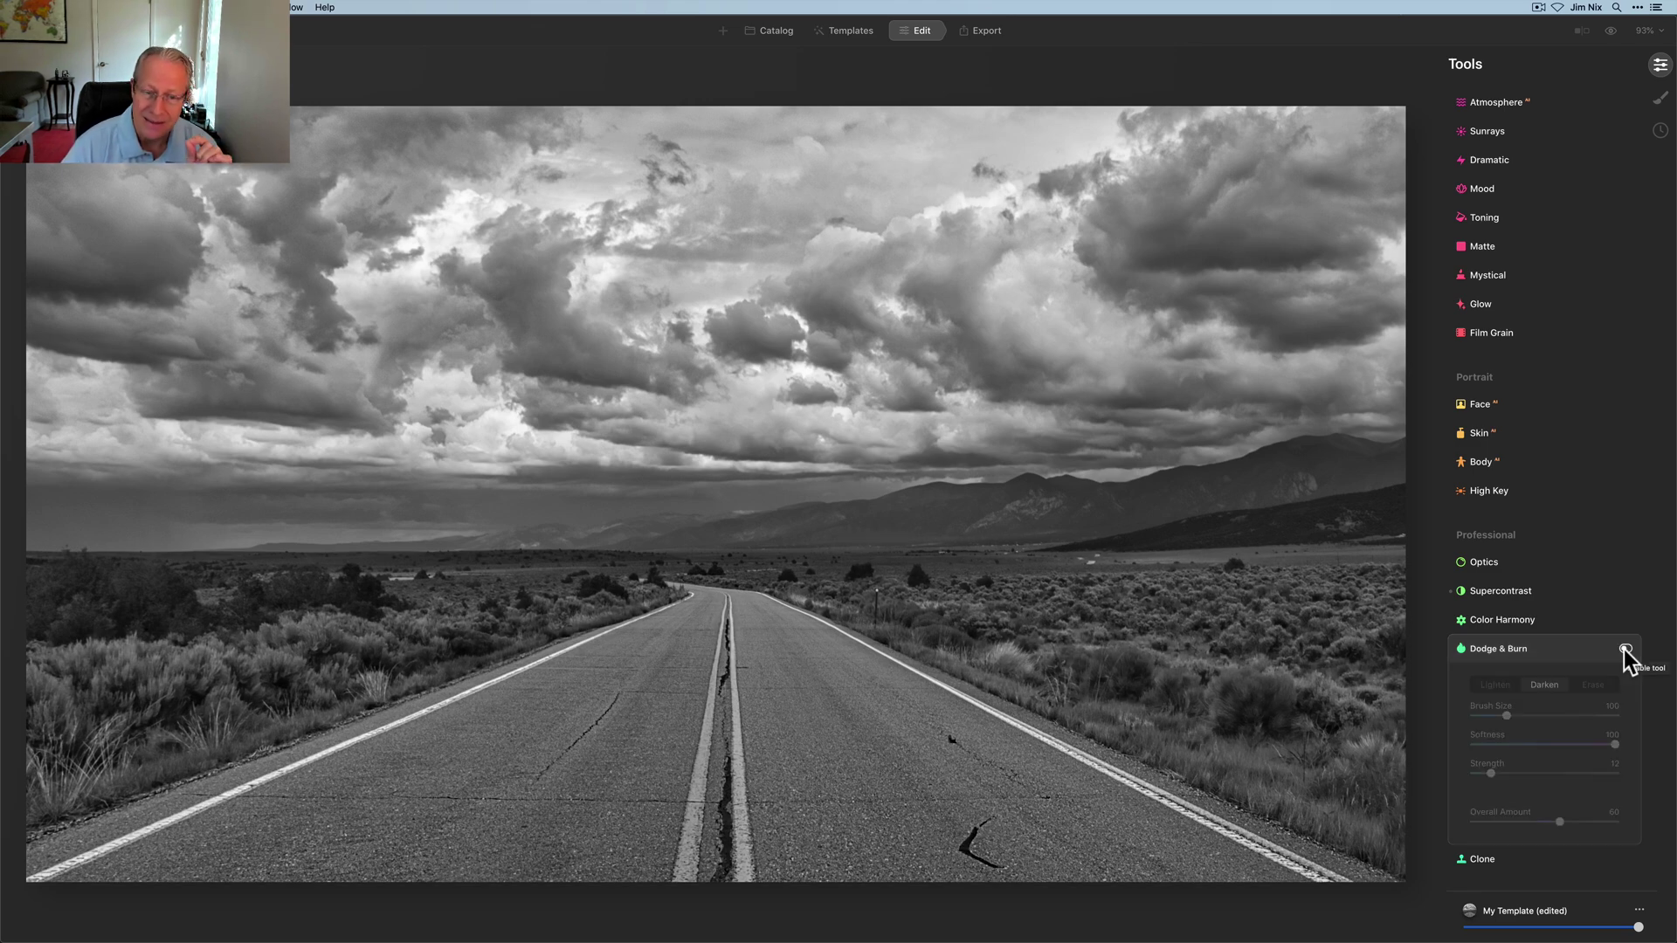
{"action": "left_click", "coordinate": [1625, 648]}
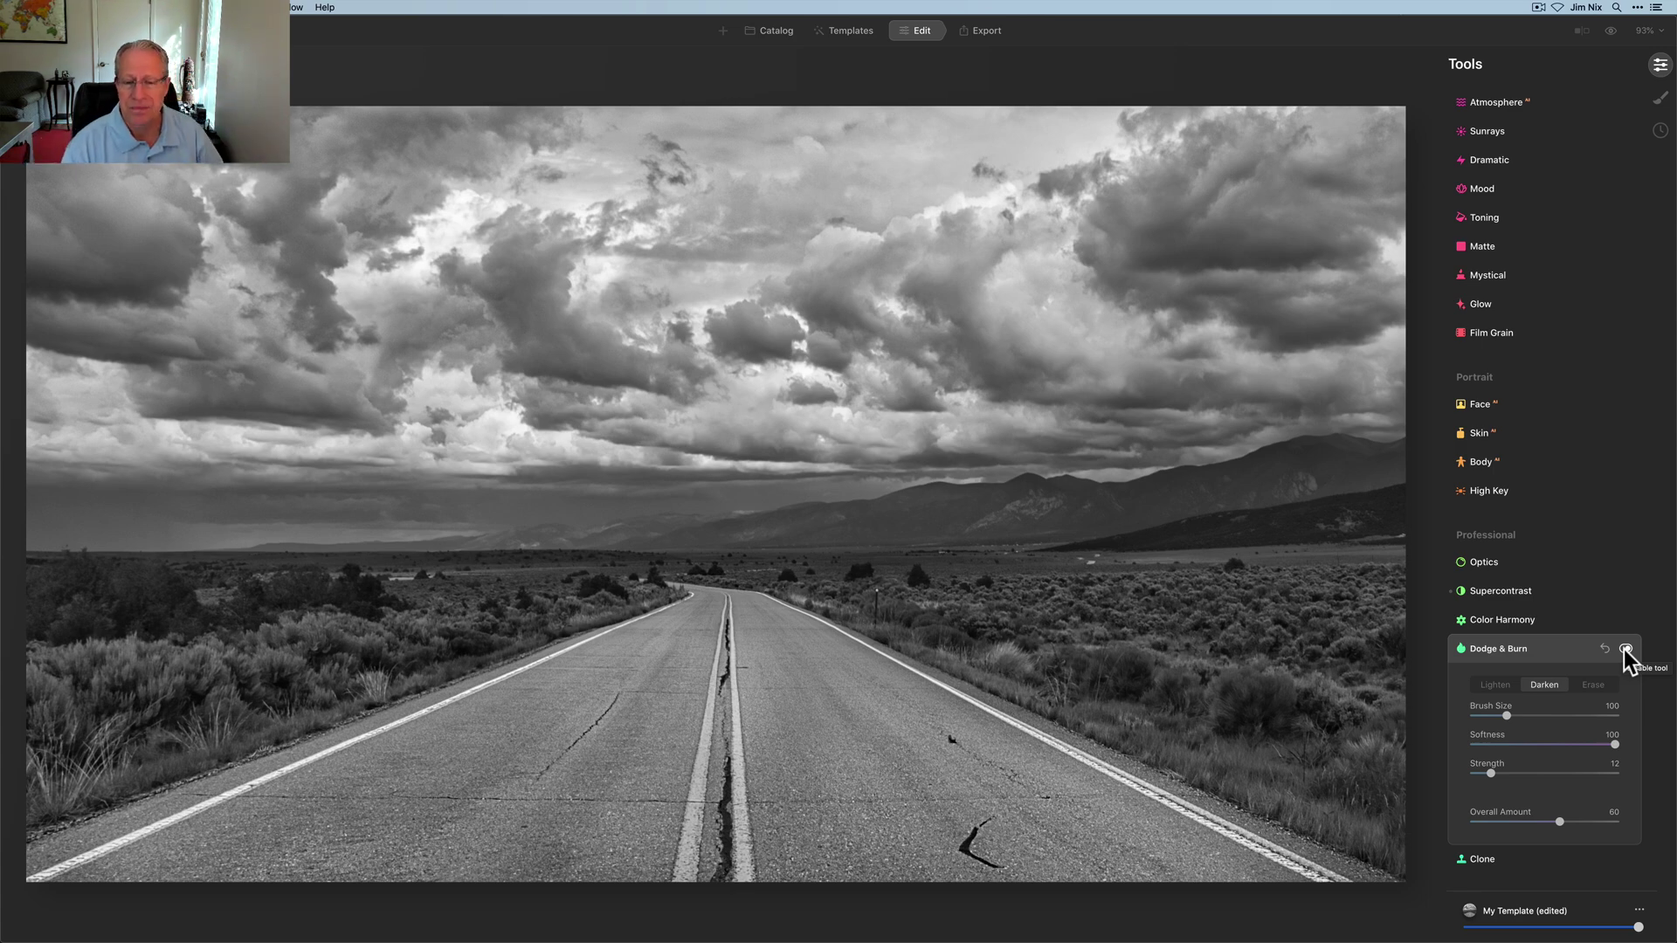
Collapse Dodge & Burn, compare the edit against the original in split view, then preview the unedited colour original.
{"action": "left_click", "coordinate": [1575, 652]}
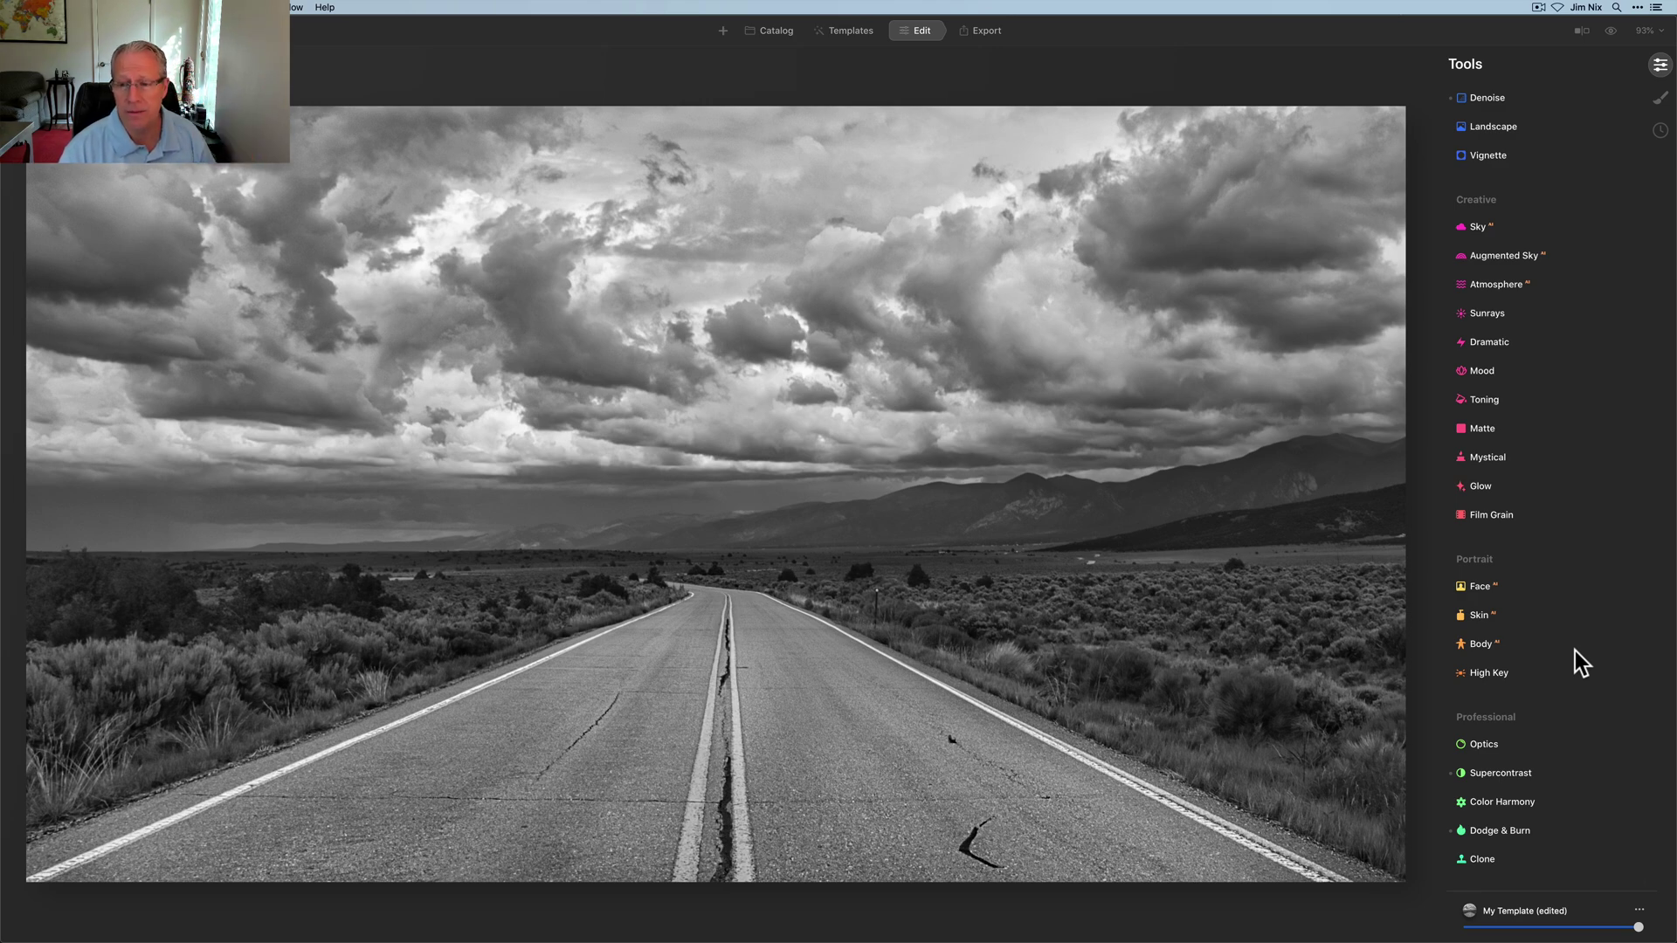
{"action": "left_click", "coordinate": [1583, 34]}
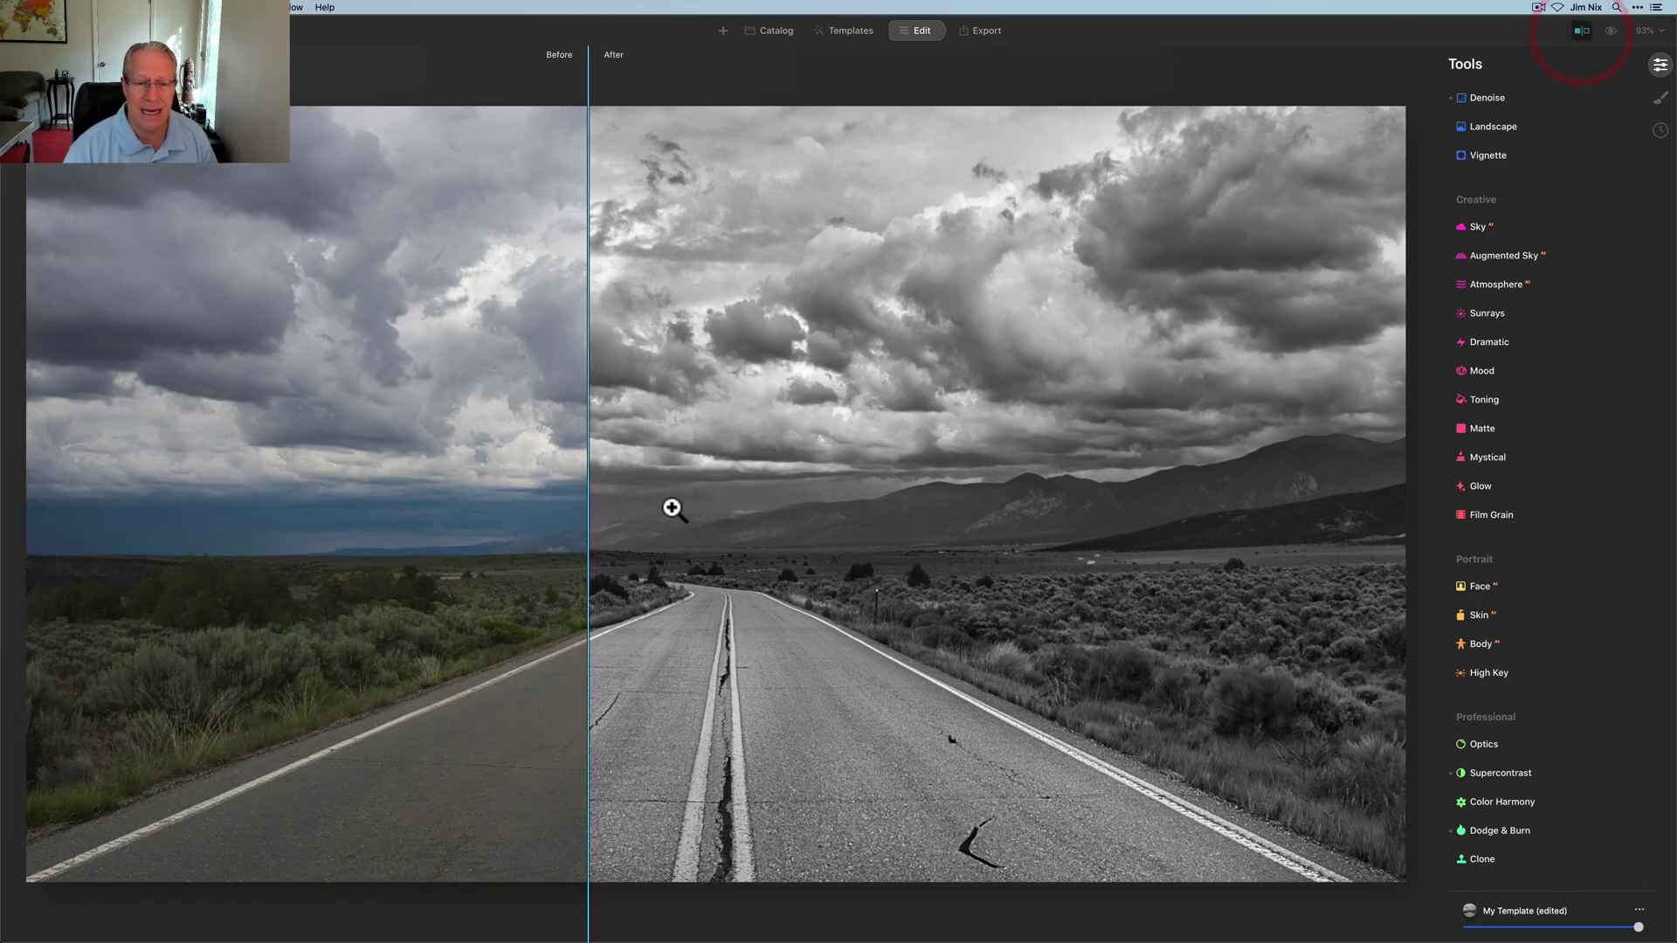
{"action": "left_click_drag", "start_coordinate": [588, 491], "coordinate": [457, 463]}
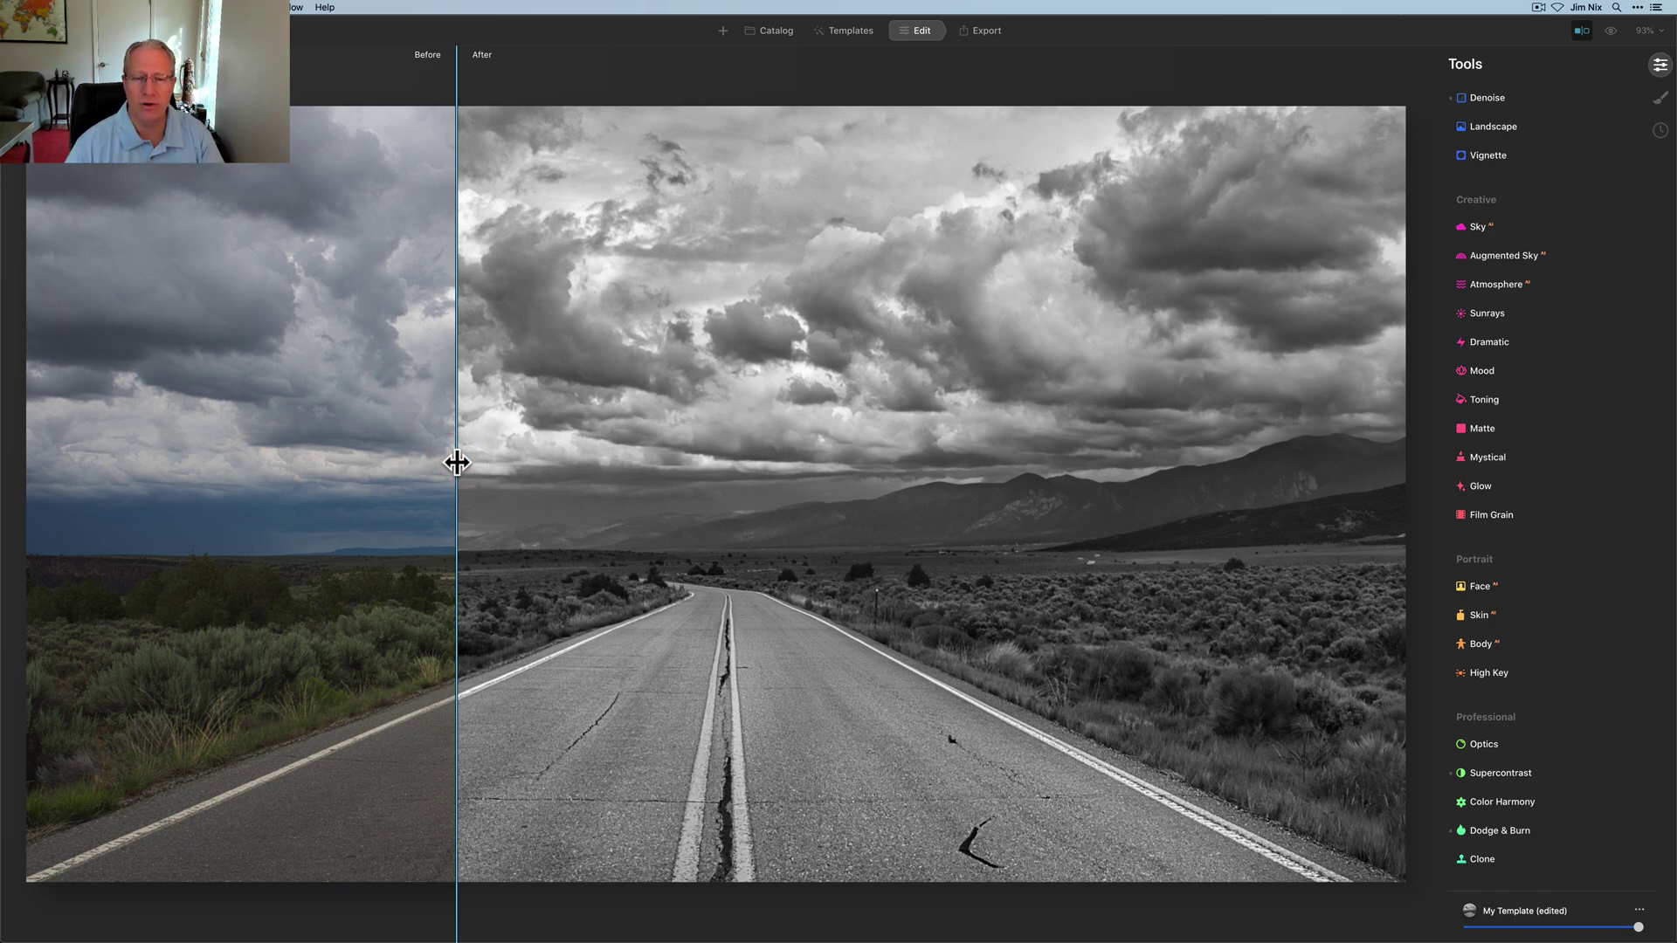
{"action": "left_click_drag", "start_coordinate": [457, 463], "coordinate": [589, 514]}
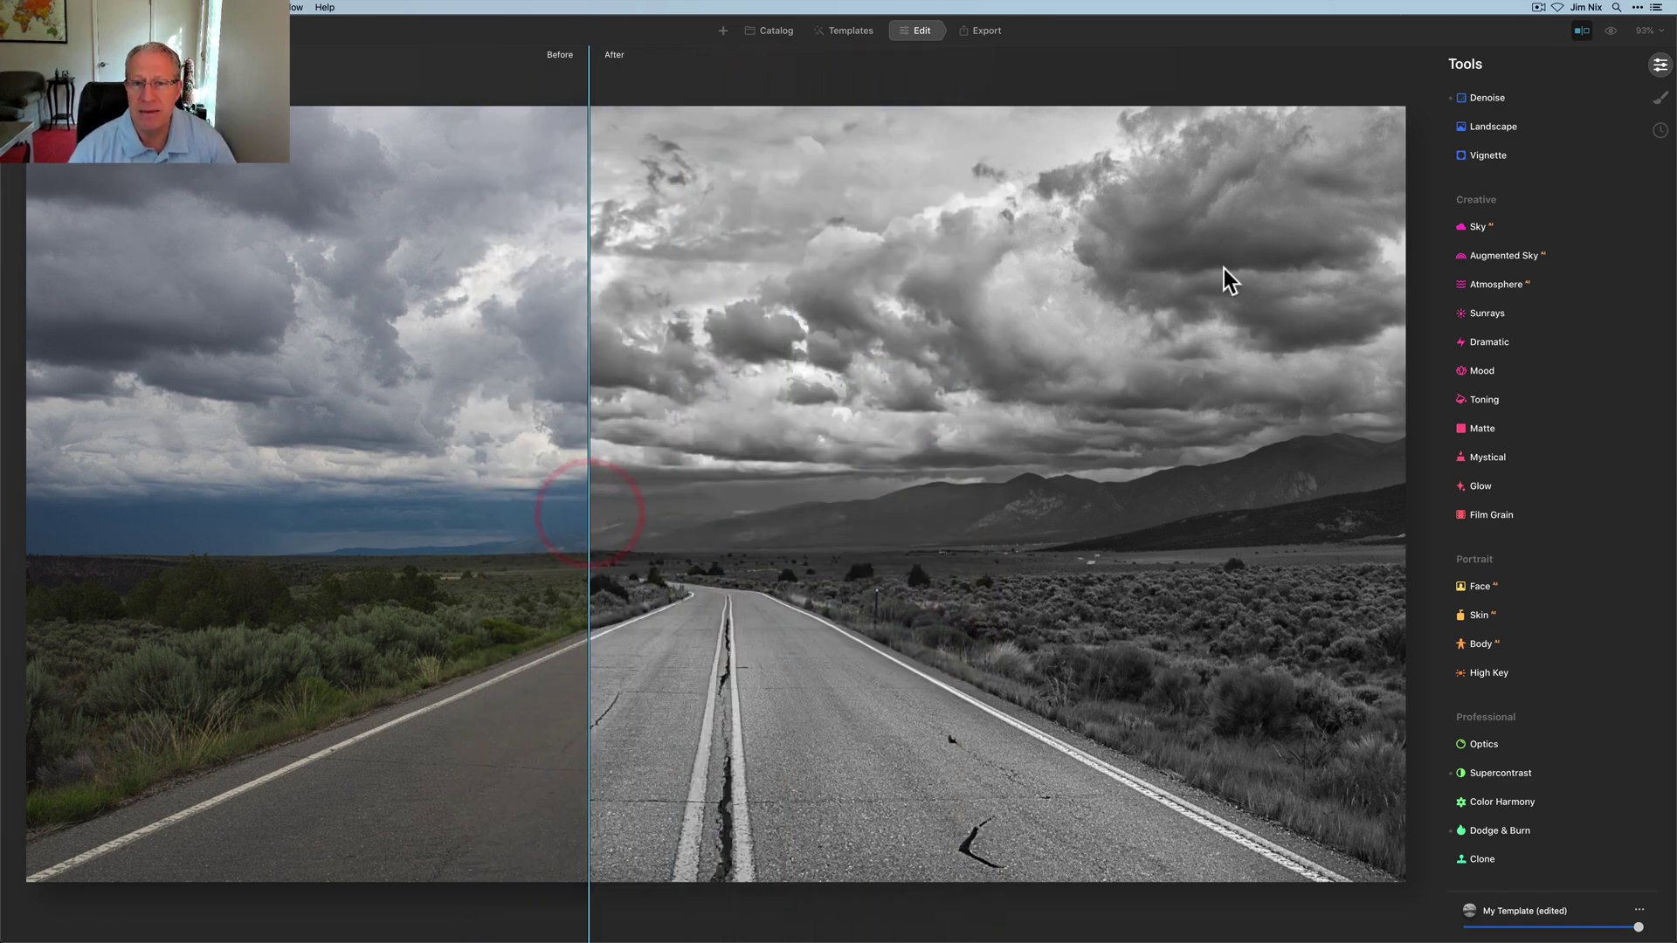
{"action": "left_click", "coordinate": [1585, 32]}
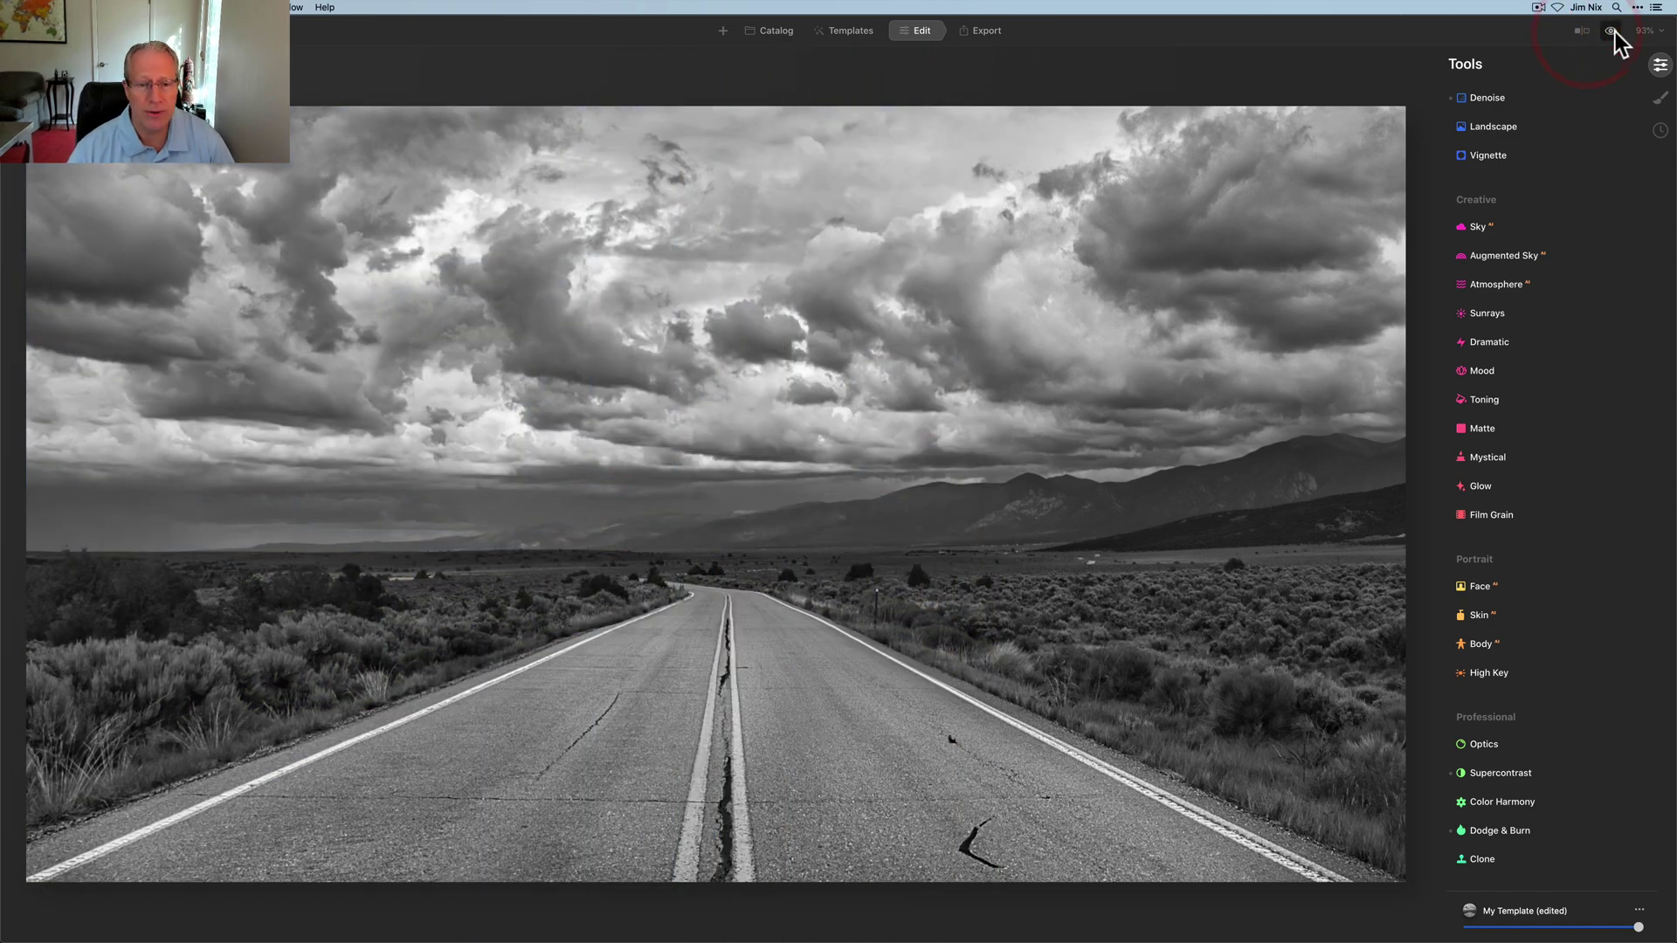
{"action": "left_click", "coordinate": [1613, 32]}
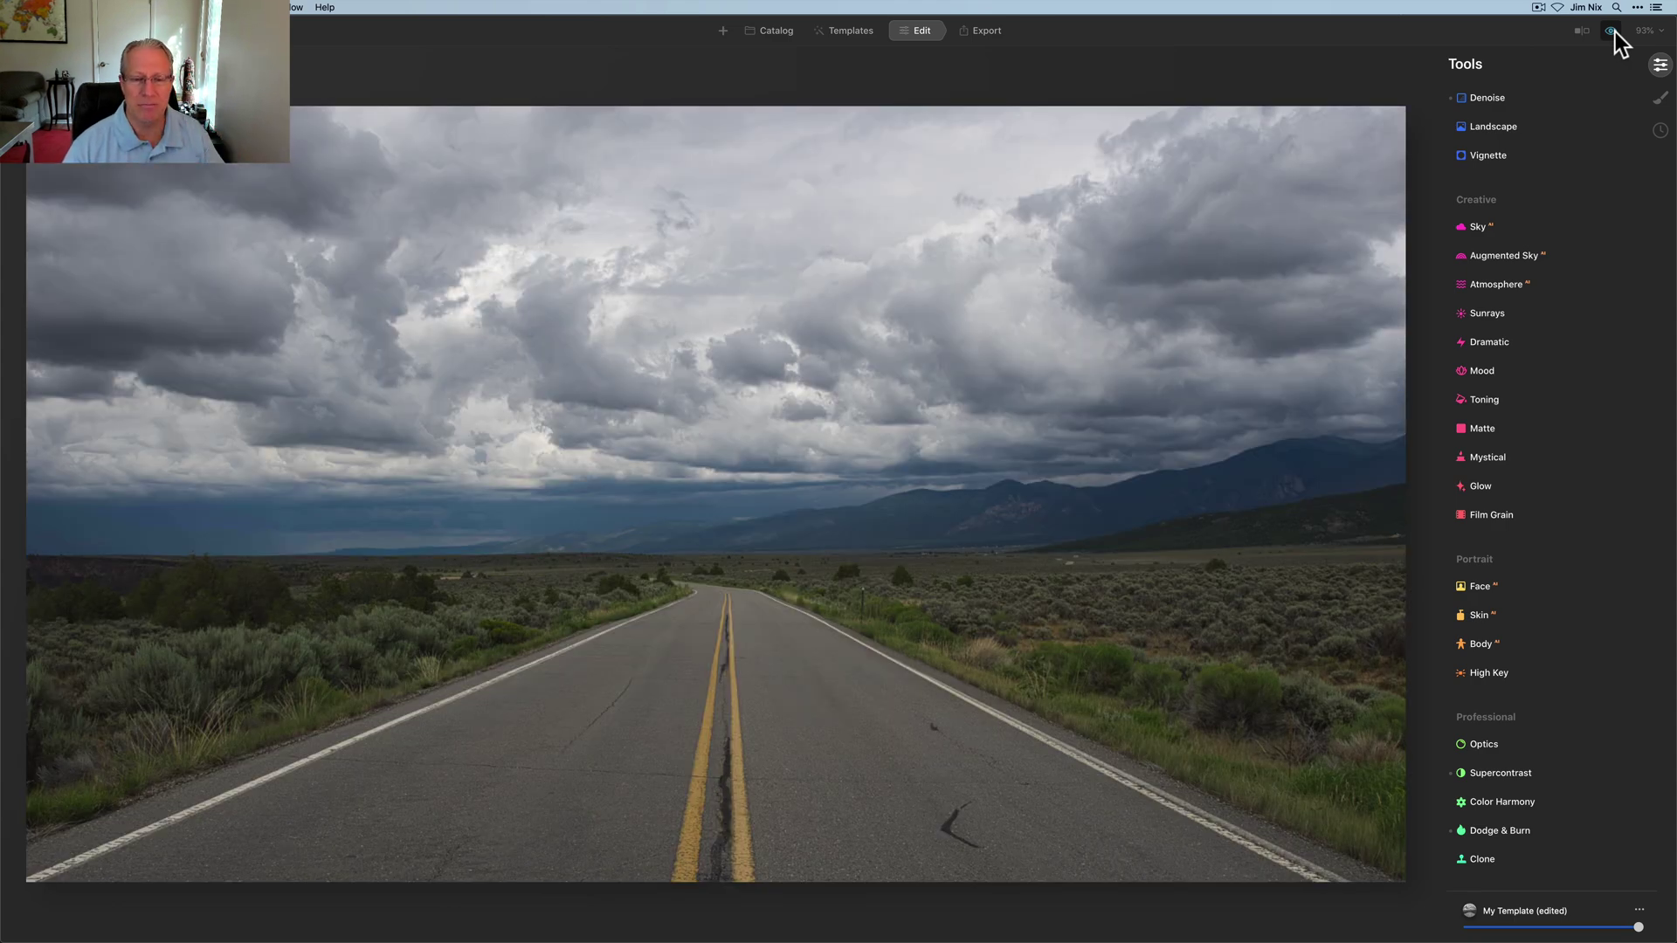
{"action": "left_click", "coordinate": [1613, 31]}
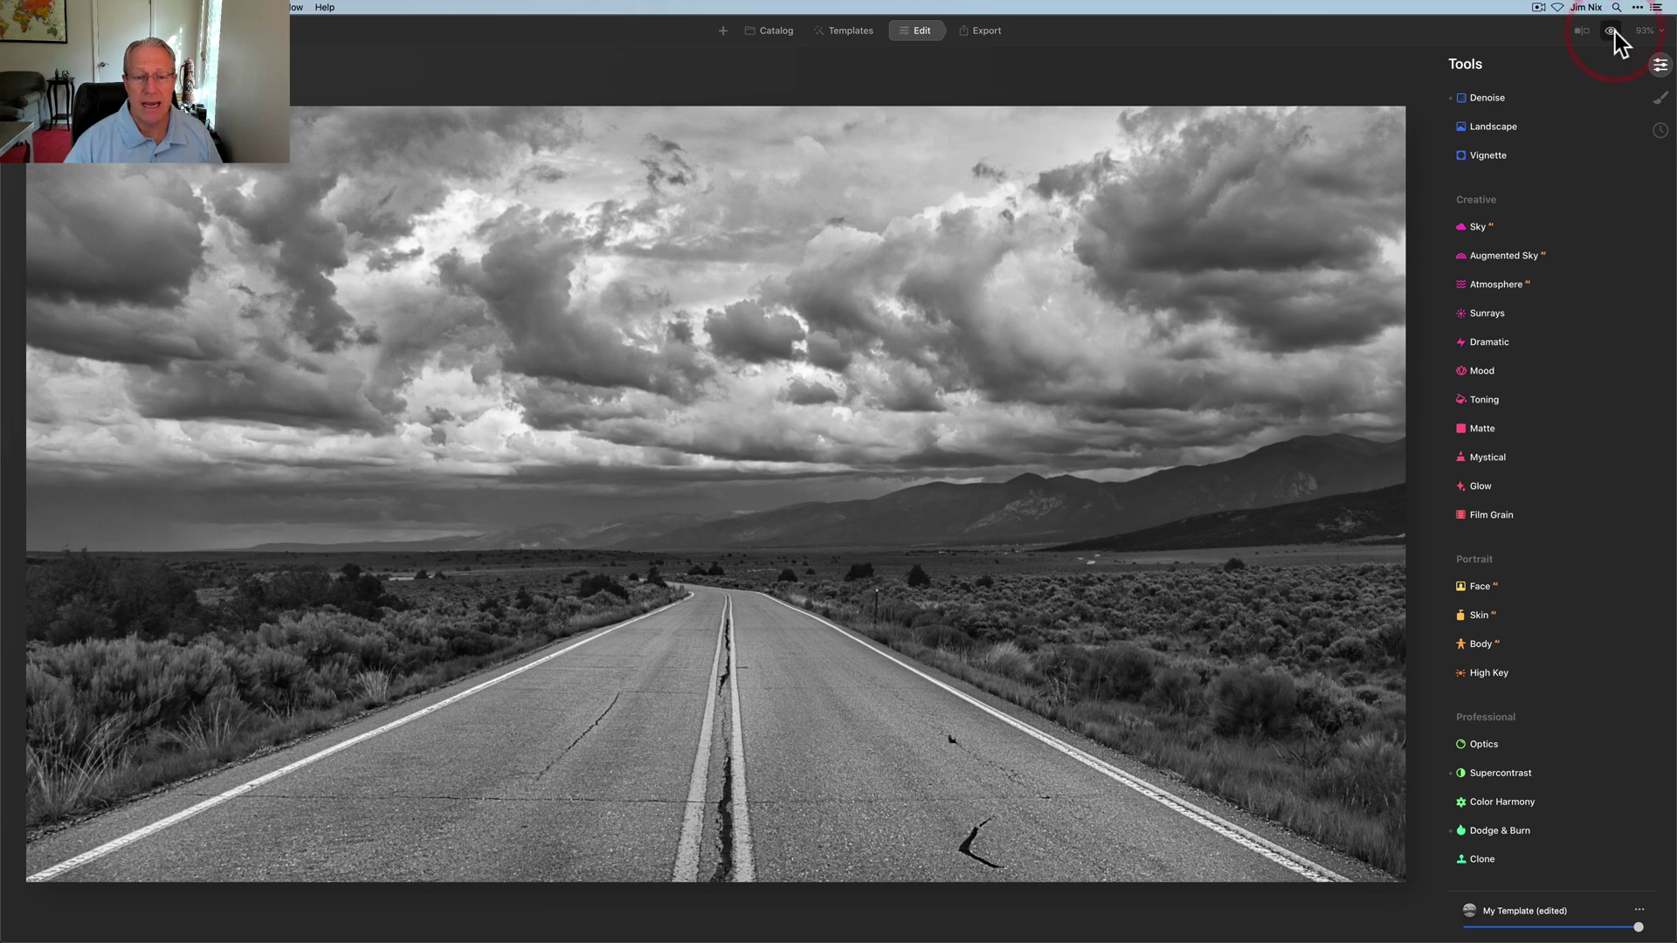